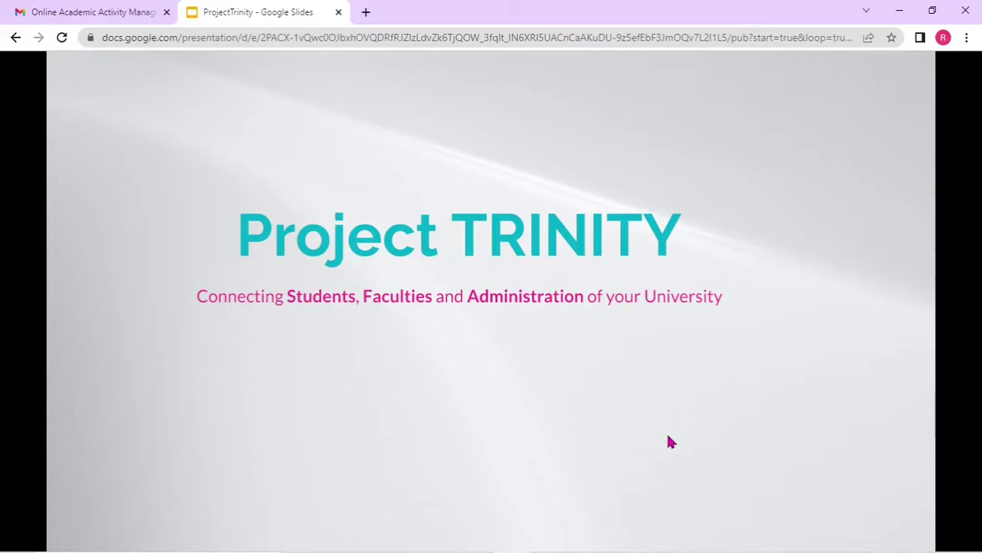
Advance through the ProjectTrinity slides, then move to the Tezpur University portal login page.
{"action": "left_click", "coordinate": [673, 443]}
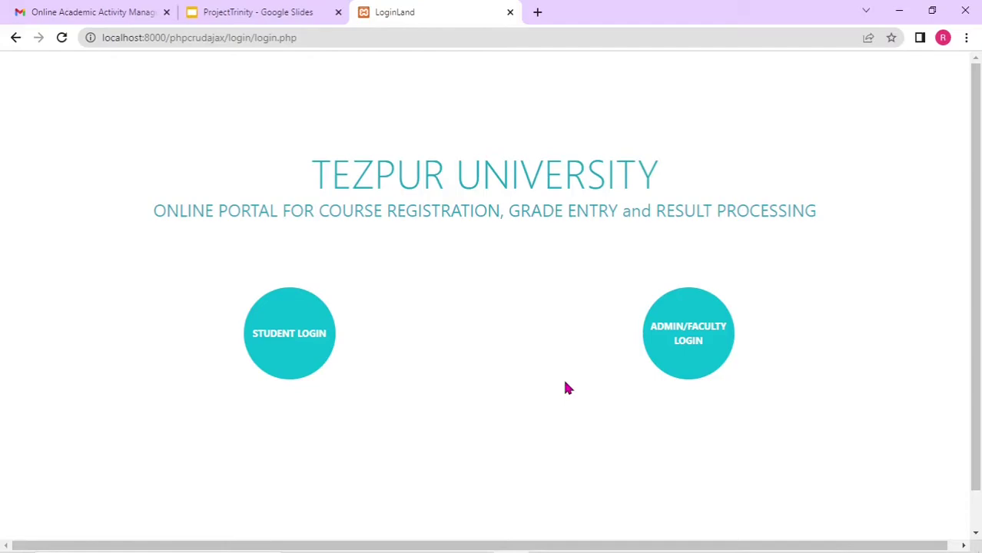
On the admin/faculty login page, fill the form with a different saved account's user name and password.
{"action": "left_click", "coordinate": [680, 340]}
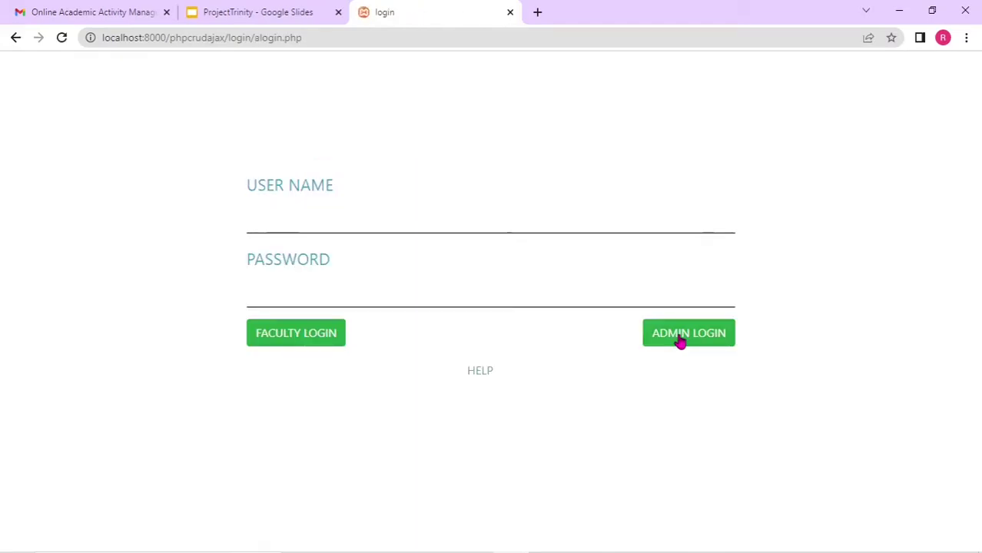
{"action": "left_click", "coordinate": [350, 228]}
{"action": "left_click", "coordinate": [420, 292]}
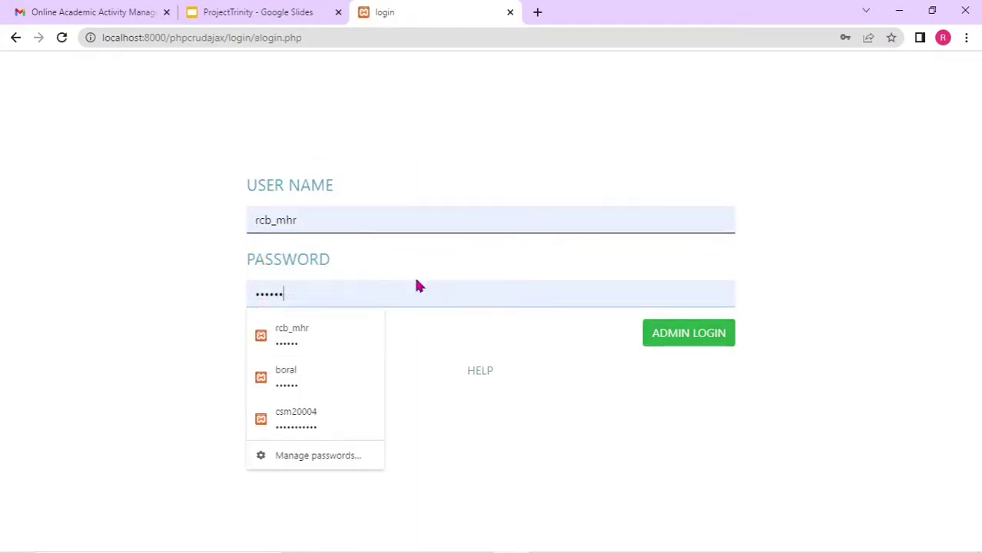
{"action": "left_click", "coordinate": [328, 231]}
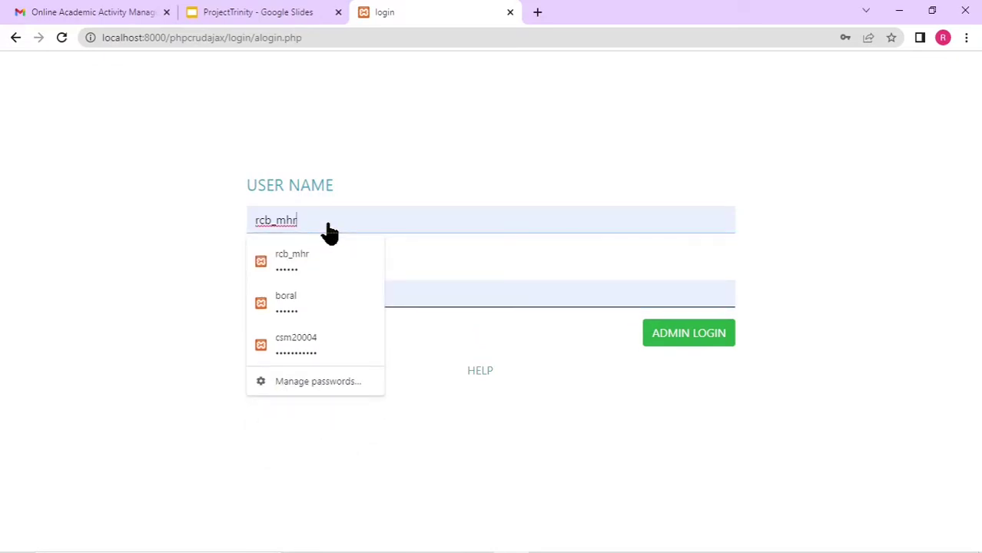
{"action": "left_click", "coordinate": [300, 309]}
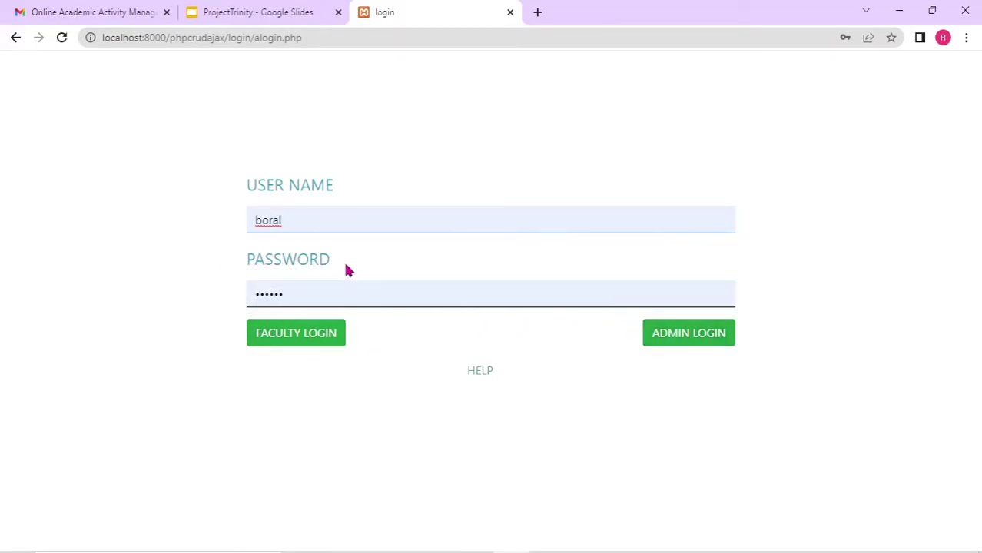
Log in with the saved controller-of-examination account, retyping its password after reloading the login page.
{"action": "left_click", "coordinate": [695, 338]}
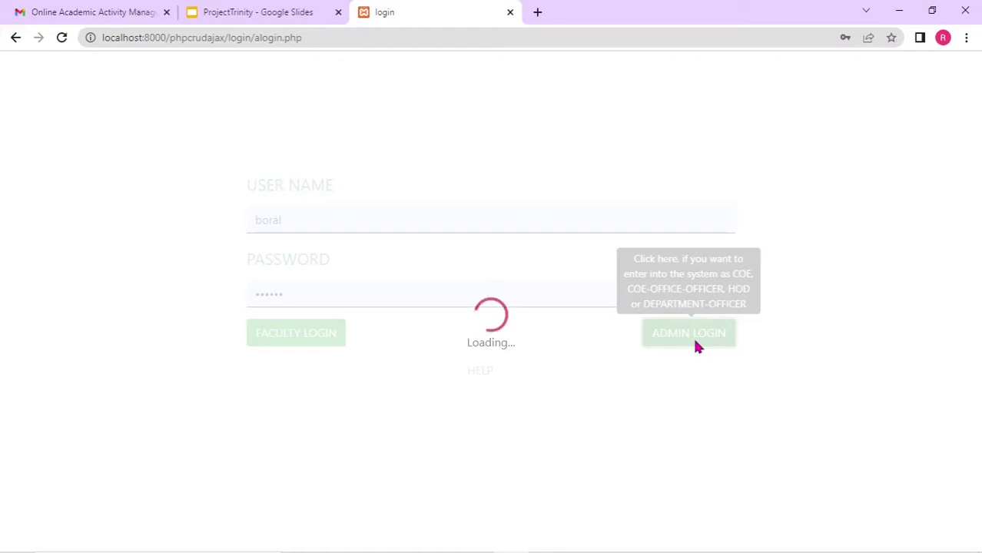
{"action": "left_click", "coordinate": [342, 46]}
{"action": "key", "text": "Return"}
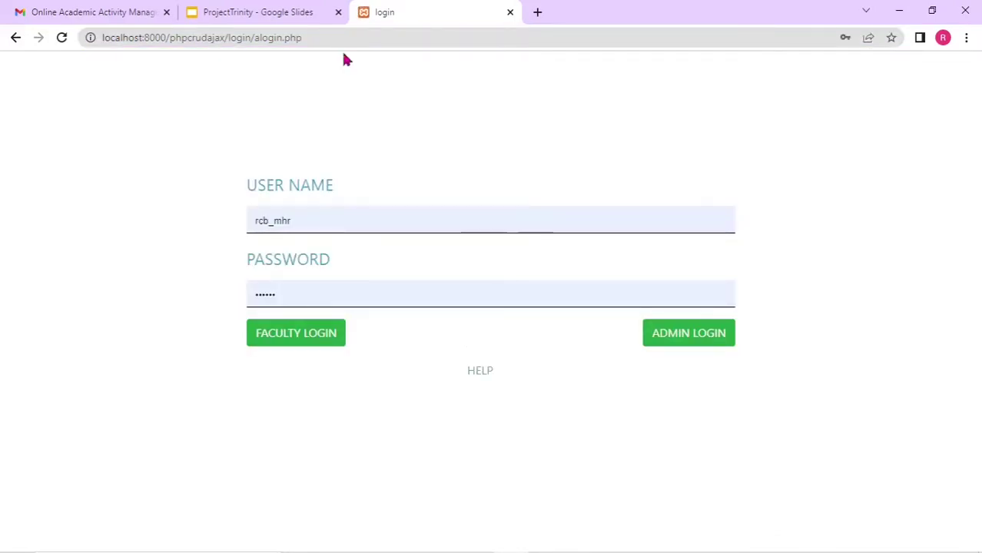
{"action": "left_click", "coordinate": [304, 222]}
{"action": "left_click", "coordinate": [298, 304]}
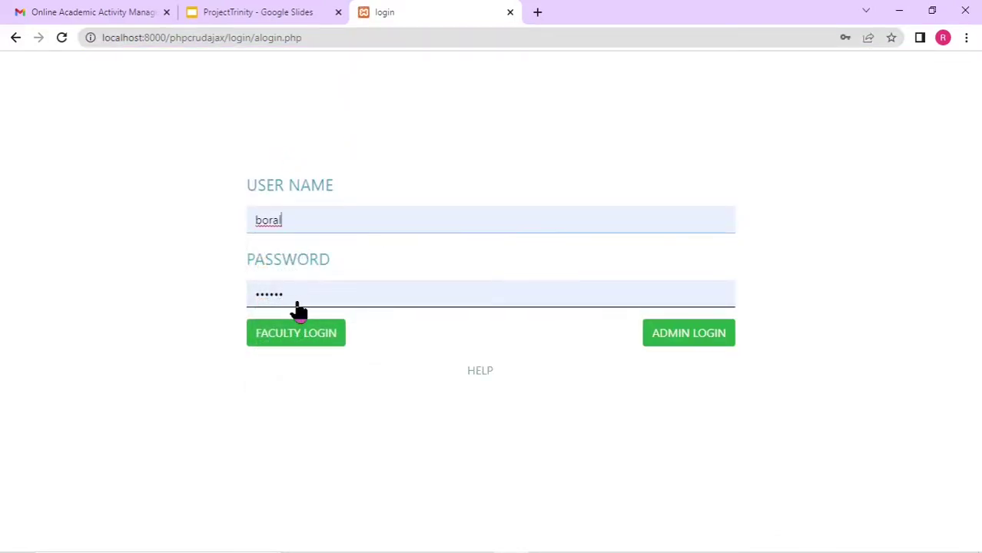
{"action": "left_click", "coordinate": [293, 299]}
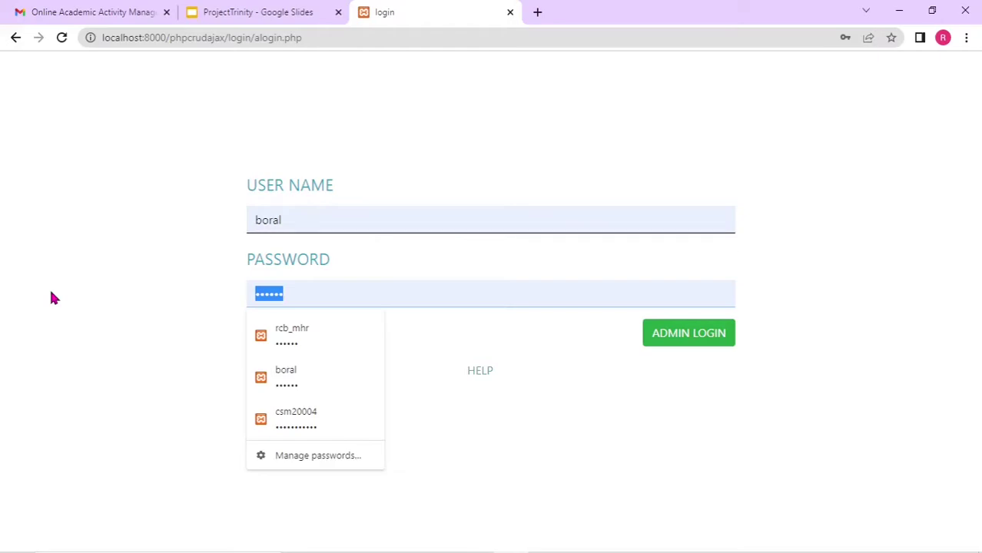
{"action": "type", "text": "••••••••••"}
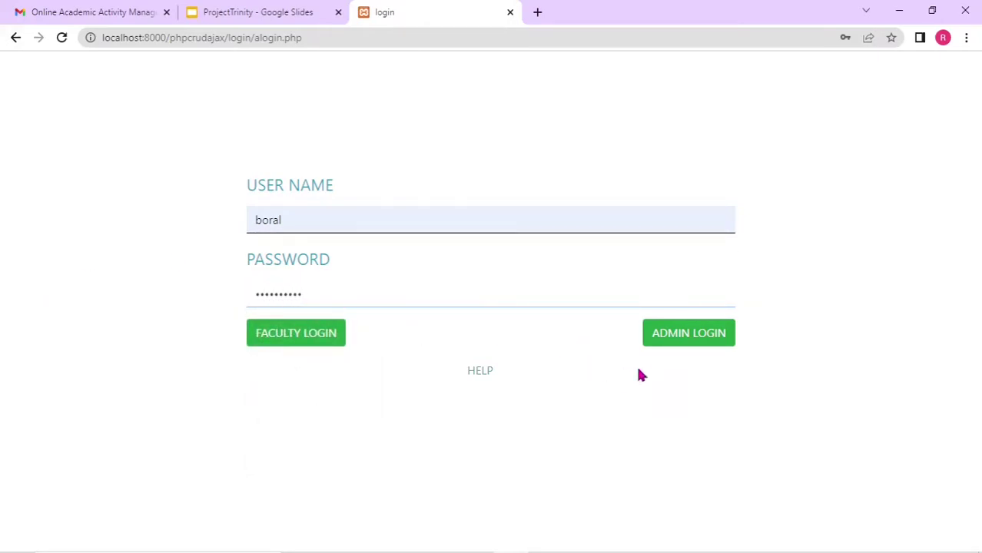
{"action": "left_click", "coordinate": [697, 334]}
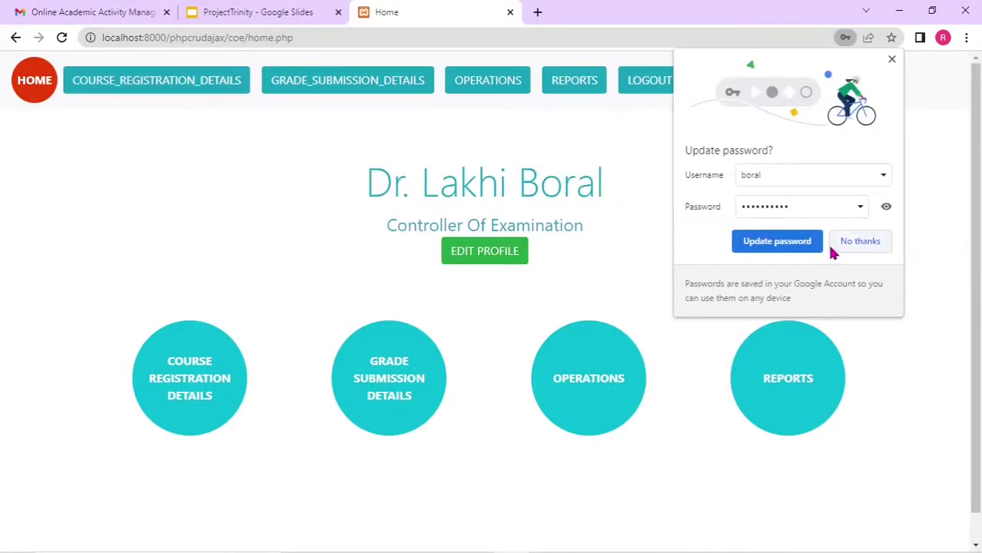
Decline Chrome's password update, view the User Details profile, and close it without saving.
{"action": "left_click", "coordinate": [876, 245]}
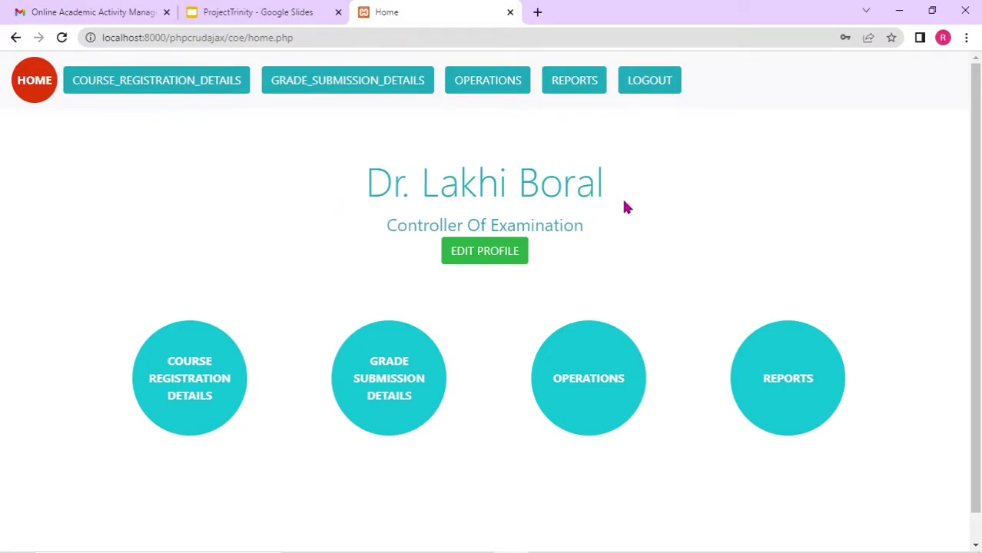
{"action": "left_click", "coordinate": [501, 260]}
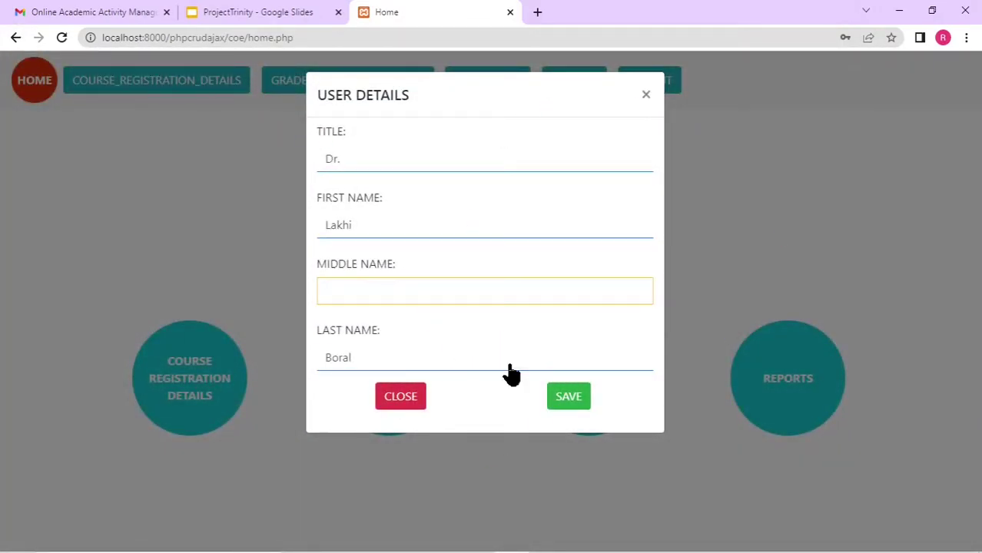
{"action": "left_click", "coordinate": [647, 96]}
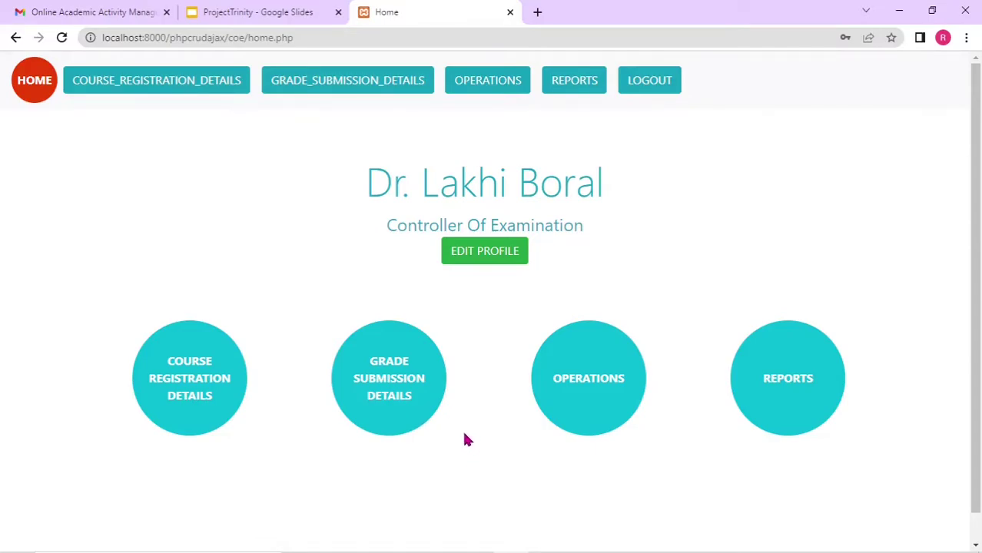
{"action": "left_click", "coordinate": [198, 405]}
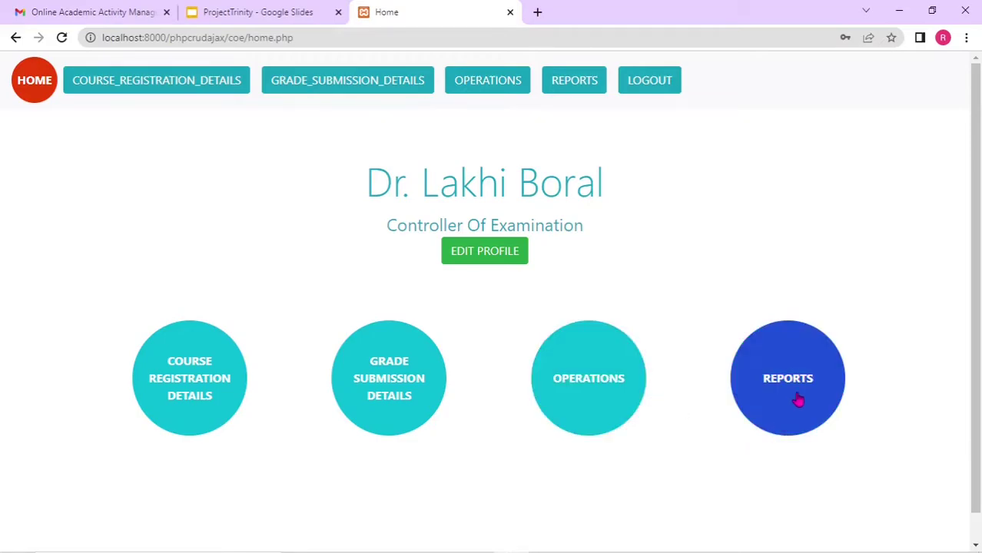
Review Spring Semester 2022 registration status: 2747 of 3200 students registered, with per-programme counts.
{"action": "left_click", "coordinate": [214, 392]}
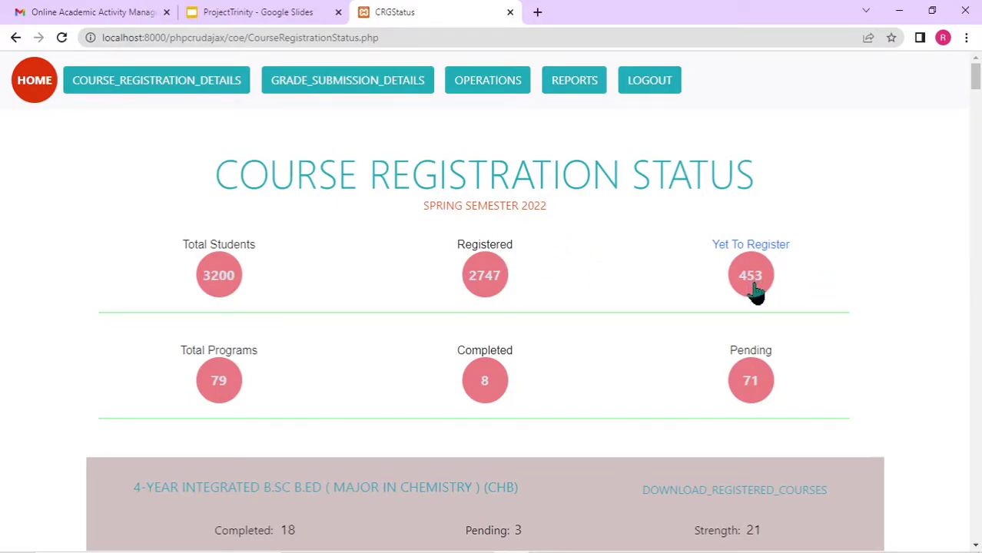
{"action": "scroll", "coordinate": [756, 292], "scroll_direction": "down", "scroll_amount": 2}
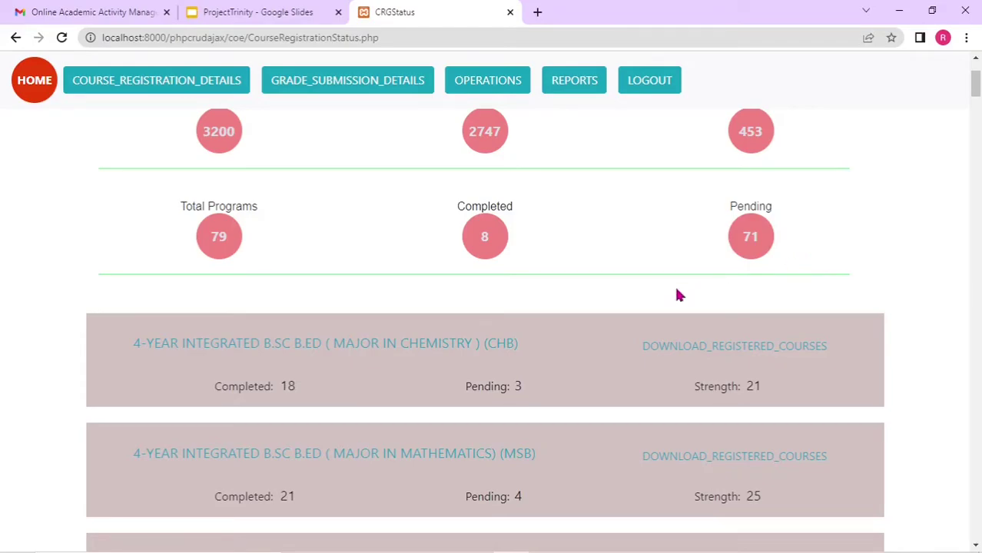
{"action": "scroll", "coordinate": [649, 300], "scroll_direction": "up", "scroll_amount": 1}
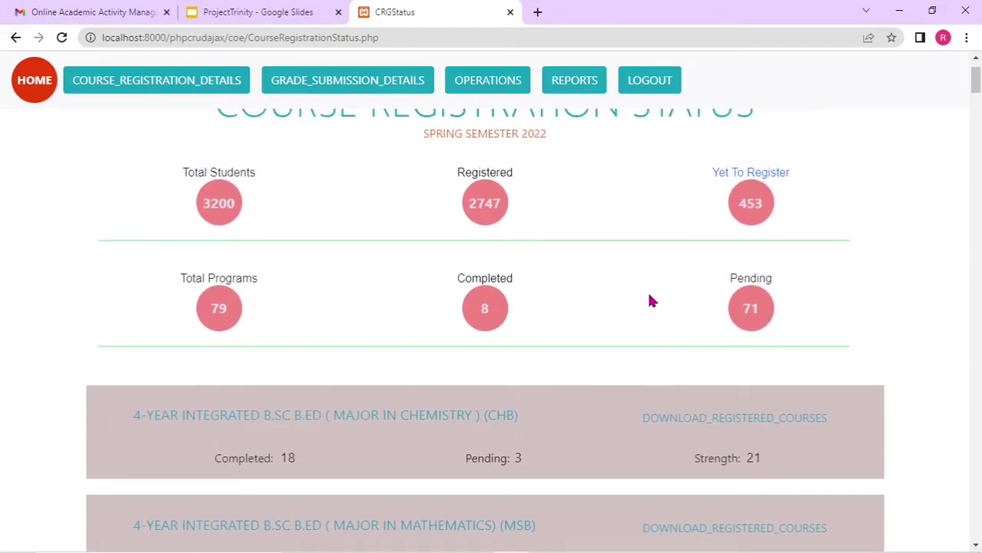
{"action": "scroll", "coordinate": [649, 301], "scroll_direction": "up", "scroll_amount": 1}
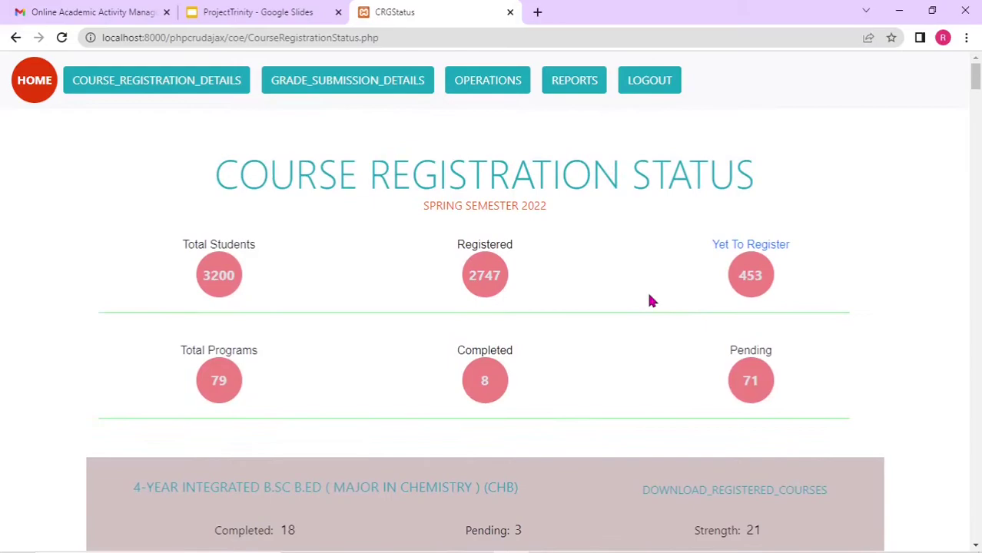
{"action": "scroll", "coordinate": [649, 300], "scroll_direction": "down", "scroll_amount": 4}
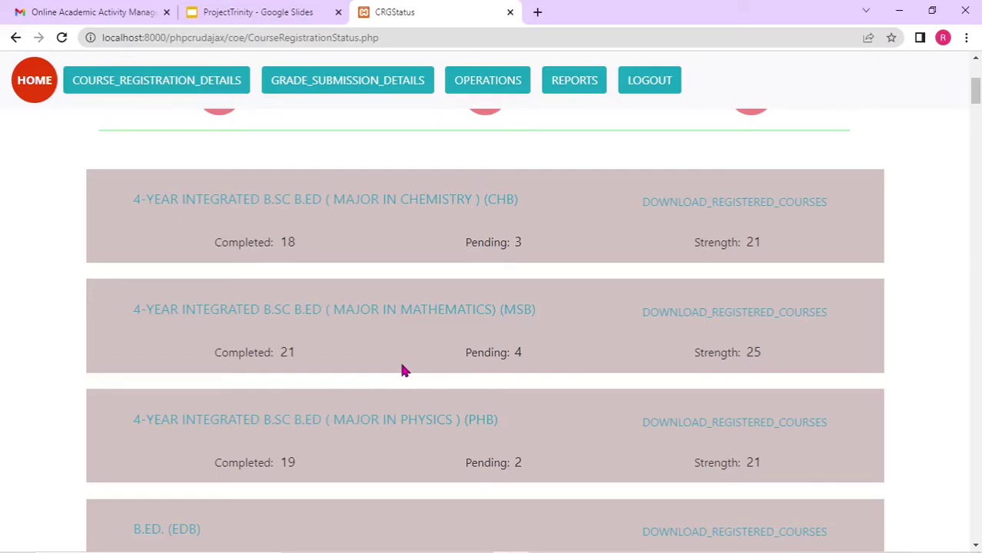
Expand the CHB programme panel to show its 21 roll numbers, three pending registration.
{"action": "left_click", "coordinate": [283, 209]}
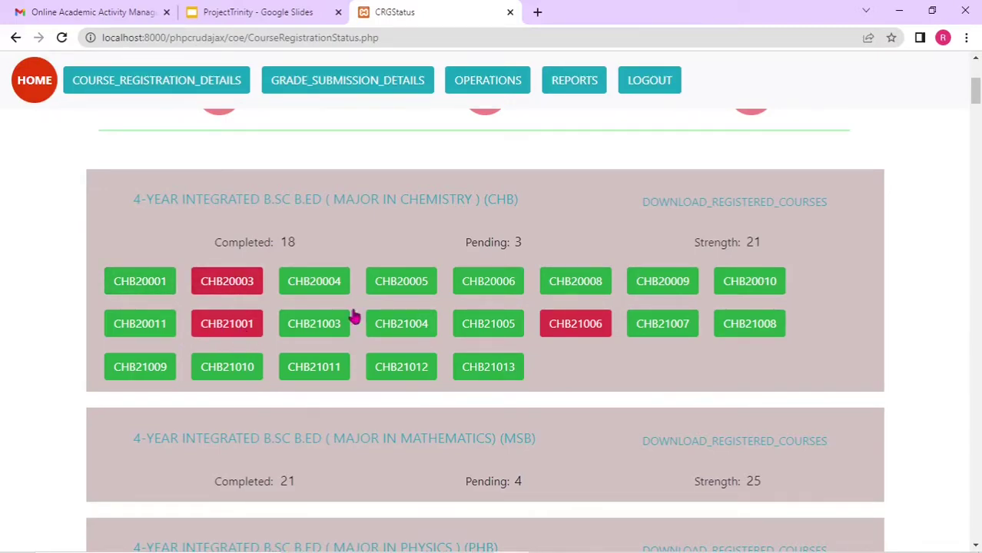
{"action": "left_click", "coordinate": [123, 284]}
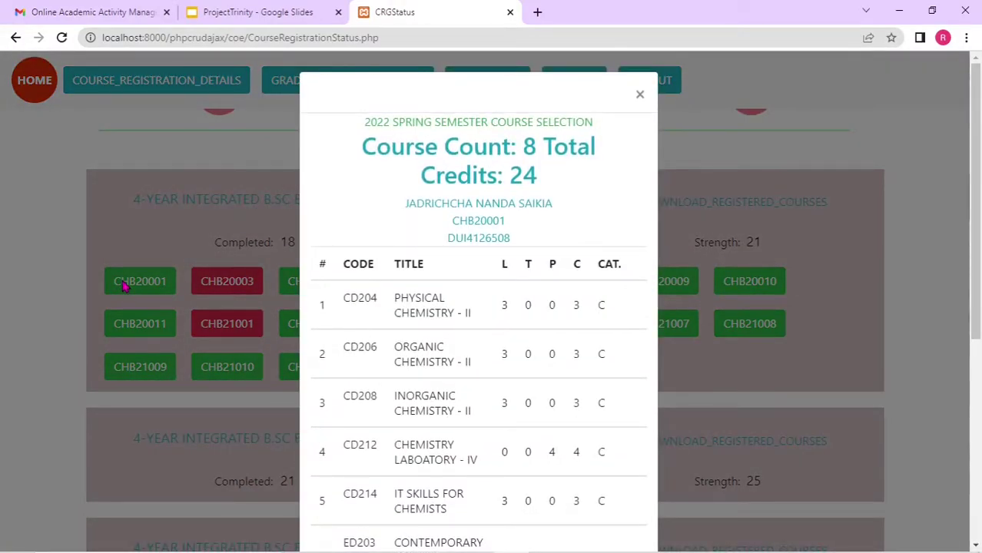
{"action": "scroll", "coordinate": [444, 355], "scroll_direction": "down", "scroll_amount": 1}
{"action": "scroll", "coordinate": [444, 355], "scroll_direction": "down", "scroll_amount": 3}
{"action": "scroll", "coordinate": [444, 355], "scroll_direction": "up", "scroll_amount": 3}
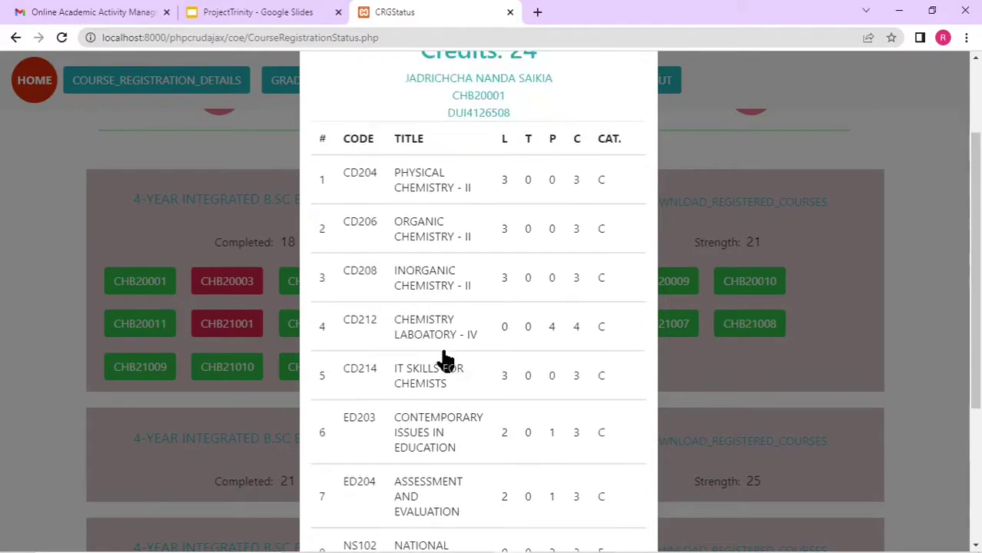
{"action": "scroll", "coordinate": [444, 353], "scroll_direction": "down", "scroll_amount": 3}
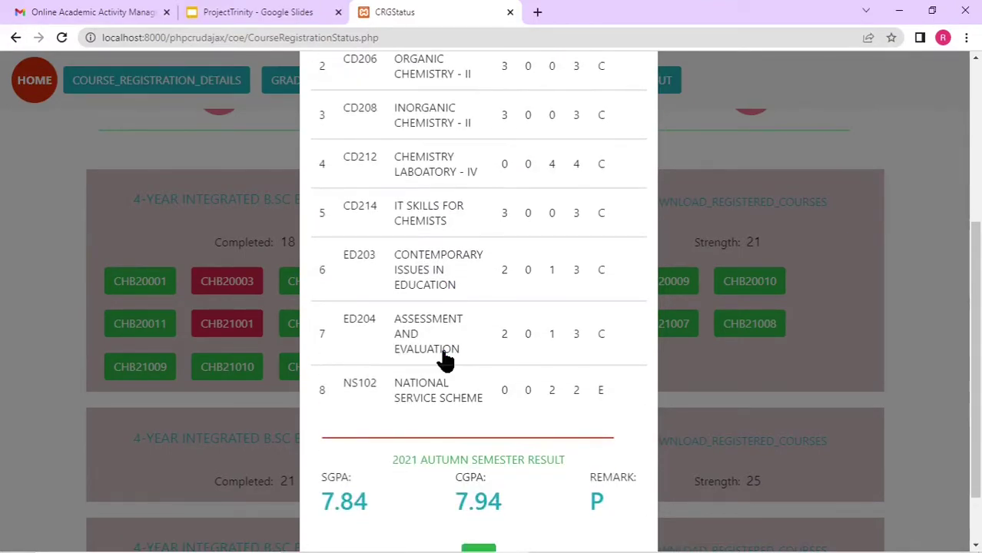
{"action": "scroll", "coordinate": [445, 357], "scroll_direction": "up", "scroll_amount": 3}
{"action": "scroll", "coordinate": [494, 209], "scroll_direction": "up", "scroll_amount": 2}
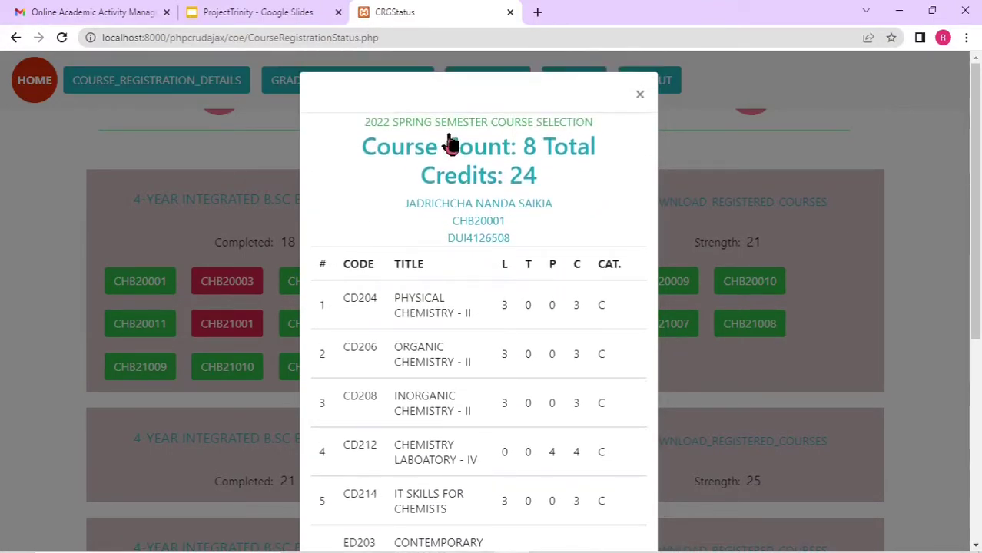
{"action": "scroll", "coordinate": [463, 452], "scroll_direction": "down", "scroll_amount": 3}
{"action": "scroll", "coordinate": [464, 451], "scroll_direction": "down", "scroll_amount": 2}
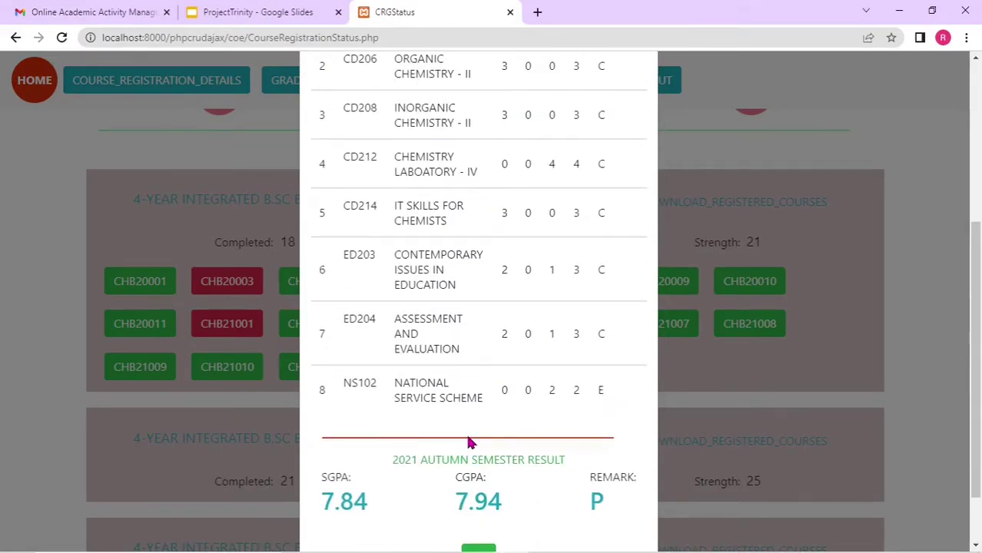
{"action": "scroll", "coordinate": [469, 442], "scroll_direction": "down", "scroll_amount": 1}
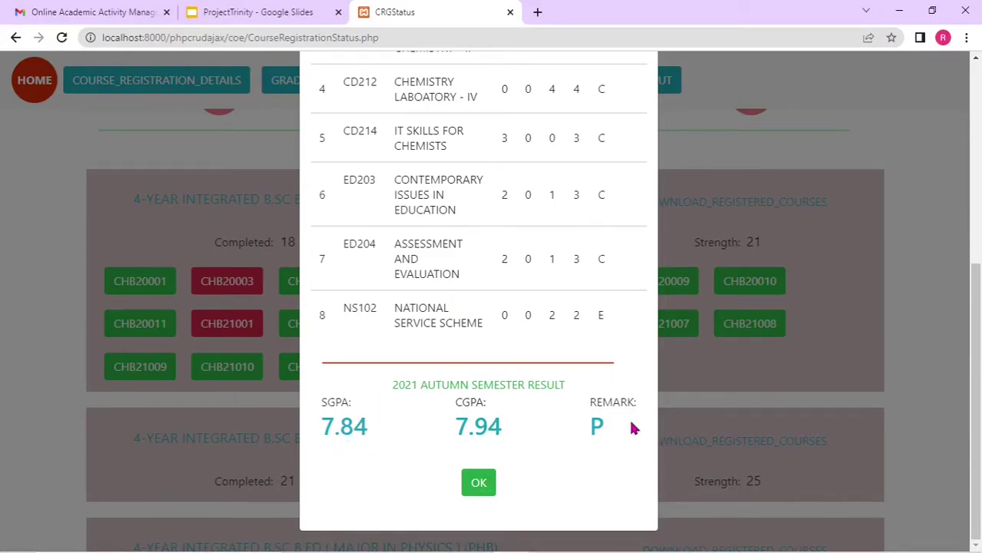
{"action": "left_click", "coordinate": [478, 484]}
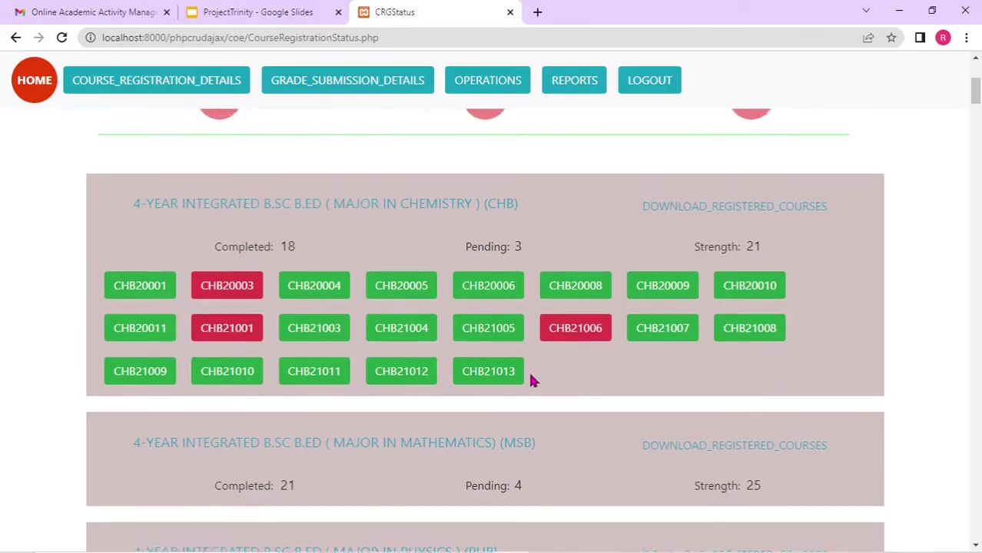
{"action": "scroll", "coordinate": [531, 379], "scroll_direction": "up", "scroll_amount": 4}
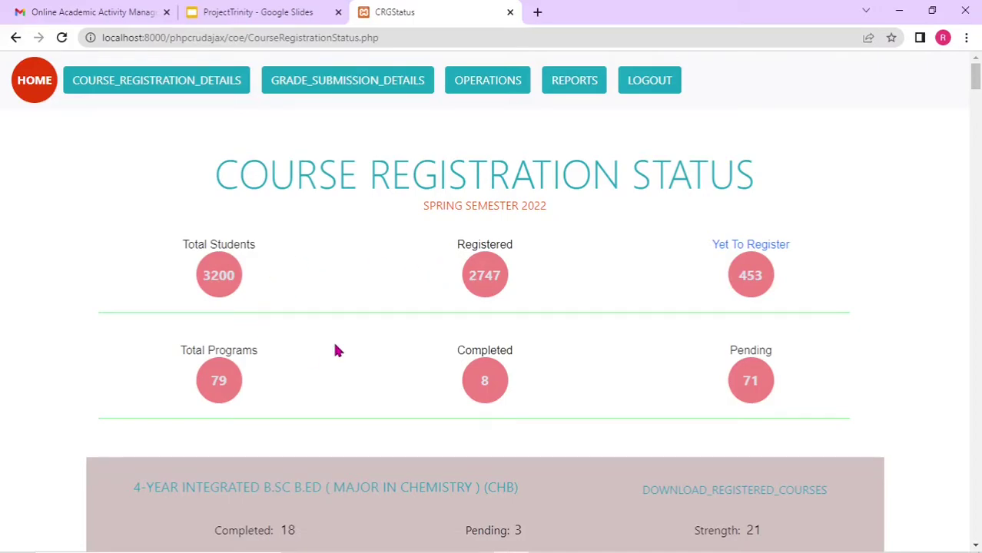
Go to Grade Submission Status and open the Change Term dialog from the Spring Semester 2022 label.
{"action": "left_click", "coordinate": [341, 88]}
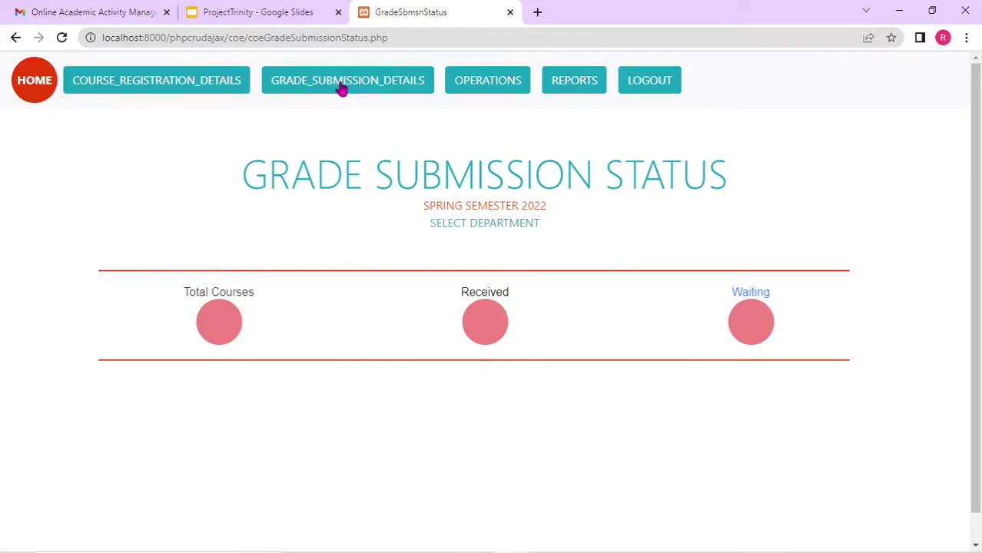
{"action": "left_click", "coordinate": [478, 206]}
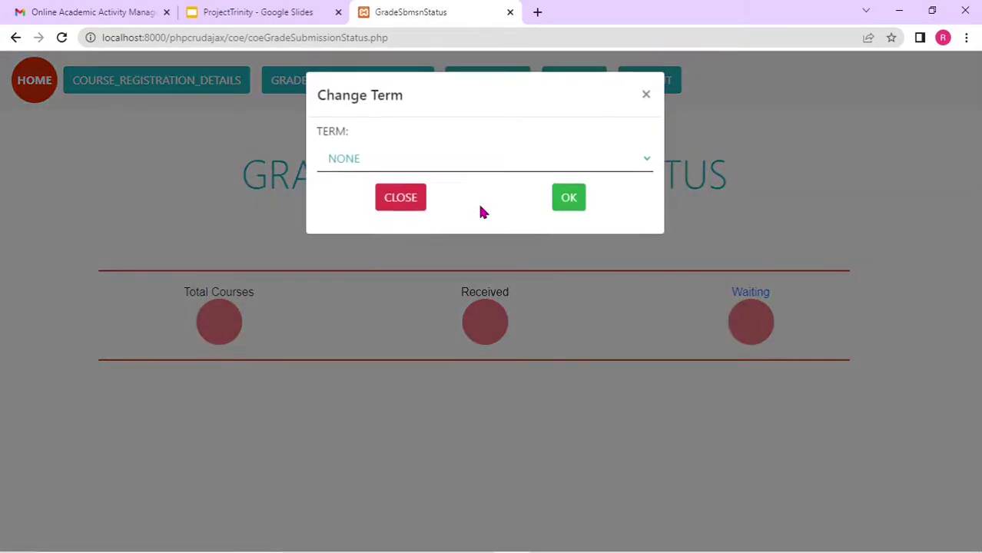
Confirm the 2022 Spring Semester term and select the ASSAMESE department.
{"action": "left_click", "coordinate": [397, 170]}
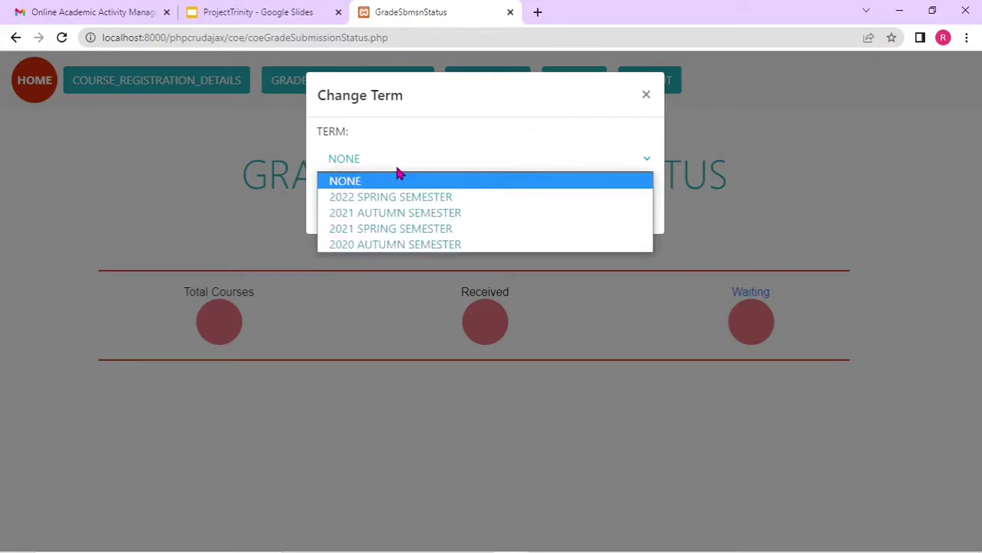
{"action": "left_click", "coordinate": [365, 201]}
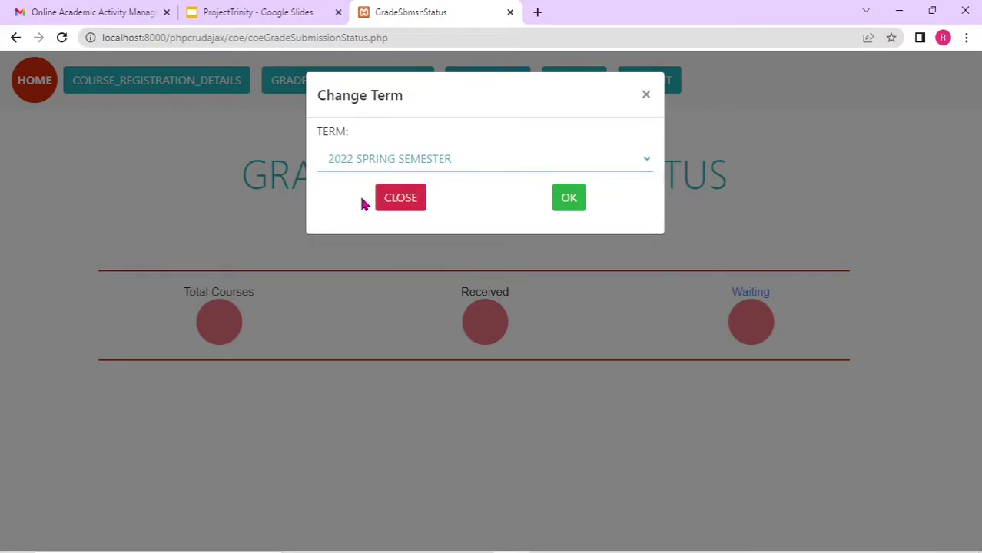
{"action": "left_click", "coordinate": [571, 206]}
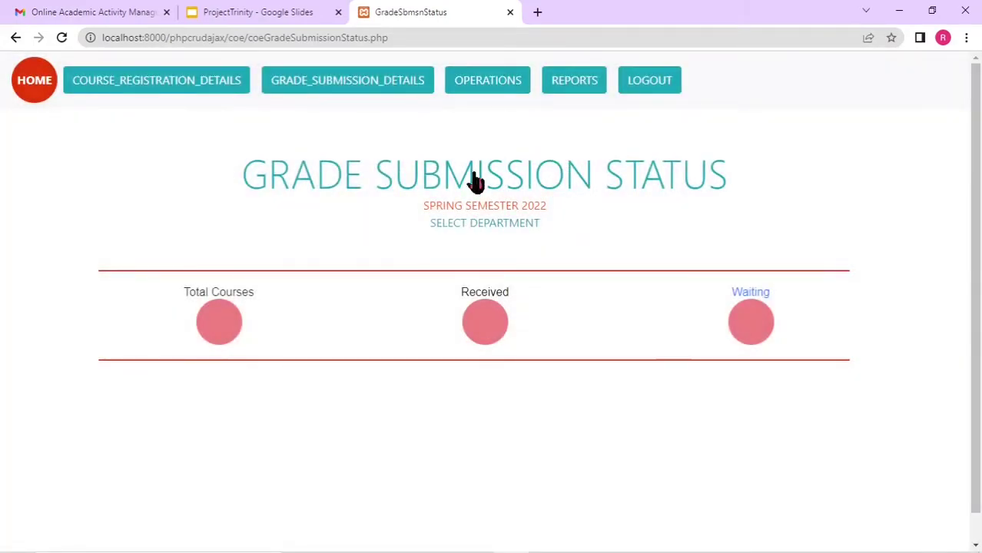
{"action": "left_click", "coordinate": [467, 224]}
{"action": "left_click", "coordinate": [450, 163]}
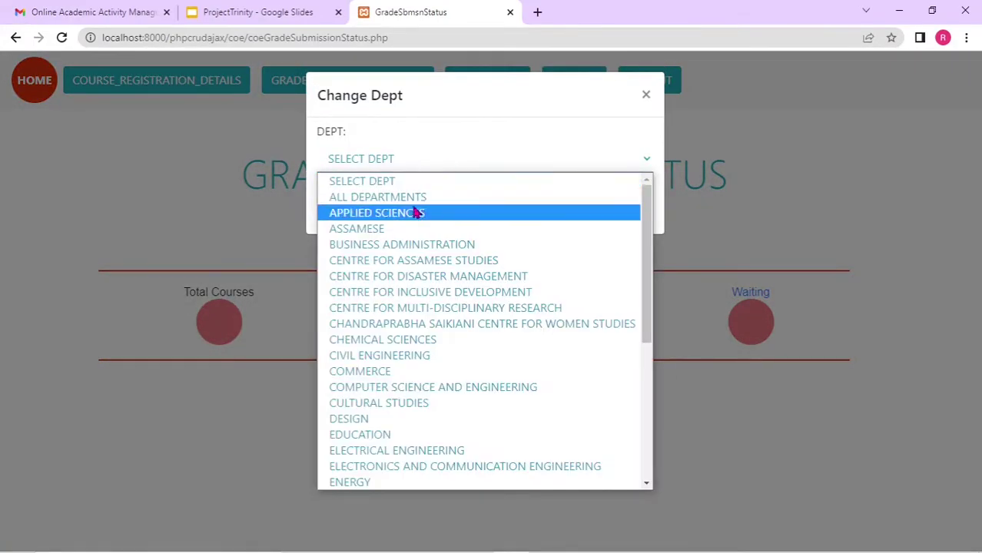
{"action": "left_click", "coordinate": [397, 228]}
{"action": "left_click", "coordinate": [565, 204]}
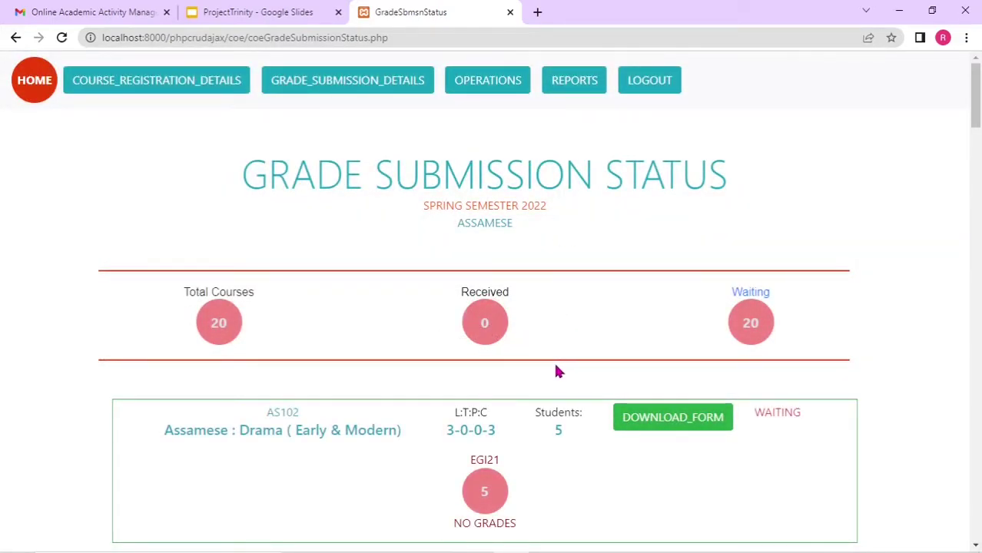
Switch the term to 2021 Autumn Semester.
{"action": "left_click", "coordinate": [529, 208]}
{"action": "left_click", "coordinate": [422, 171]}
{"action": "left_click", "coordinate": [396, 211]}
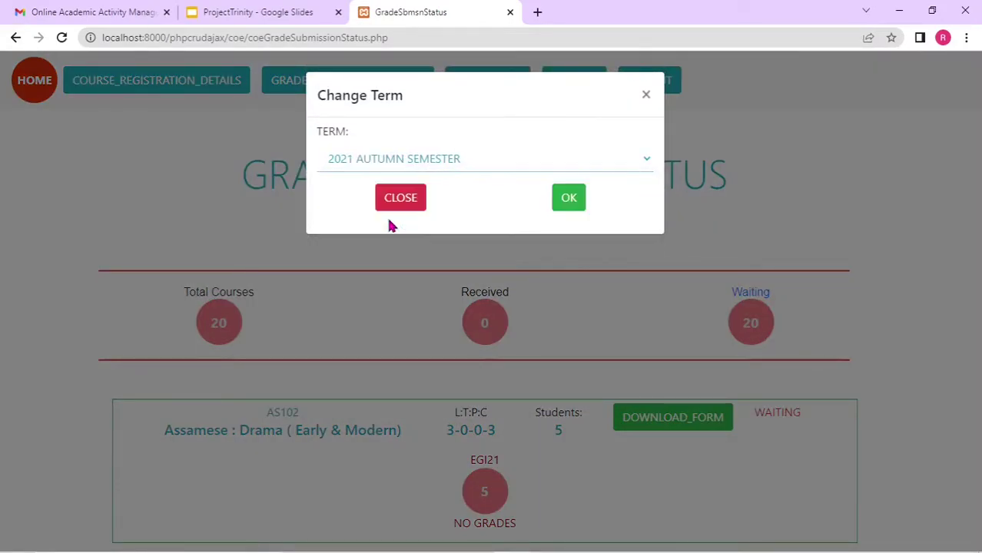
{"action": "left_click", "coordinate": [574, 203]}
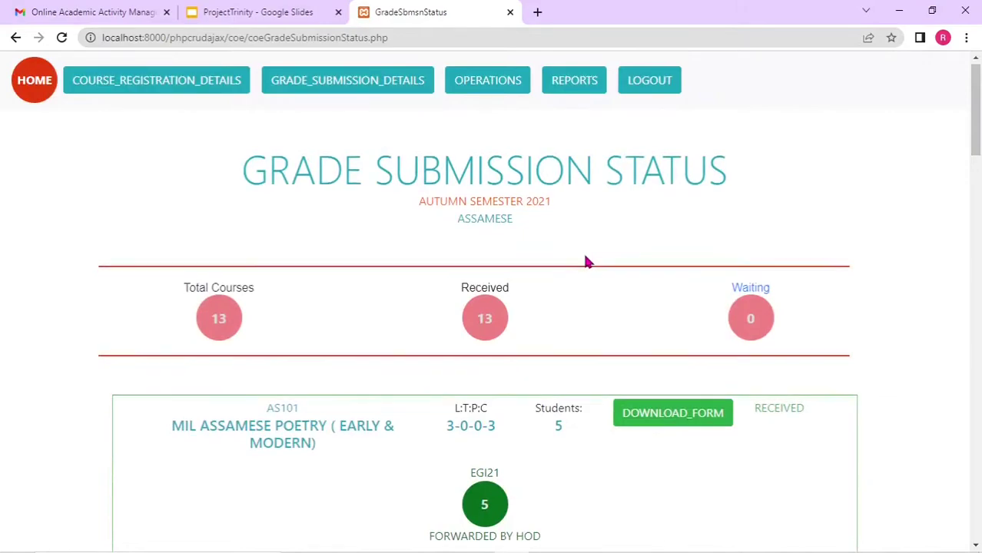
Scroll the Assamese course list and view the ASM20 batch's submitted grades for AS413.
{"action": "scroll", "coordinate": [586, 263], "scroll_direction": "down", "scroll_amount": 5}
{"action": "scroll", "coordinate": [585, 263], "scroll_direction": "up", "scroll_amount": 4}
{"action": "scroll", "coordinate": [586, 263], "scroll_direction": "down", "scroll_amount": 1}
{"action": "scroll", "coordinate": [520, 254], "scroll_direction": "up", "scroll_amount": 1}
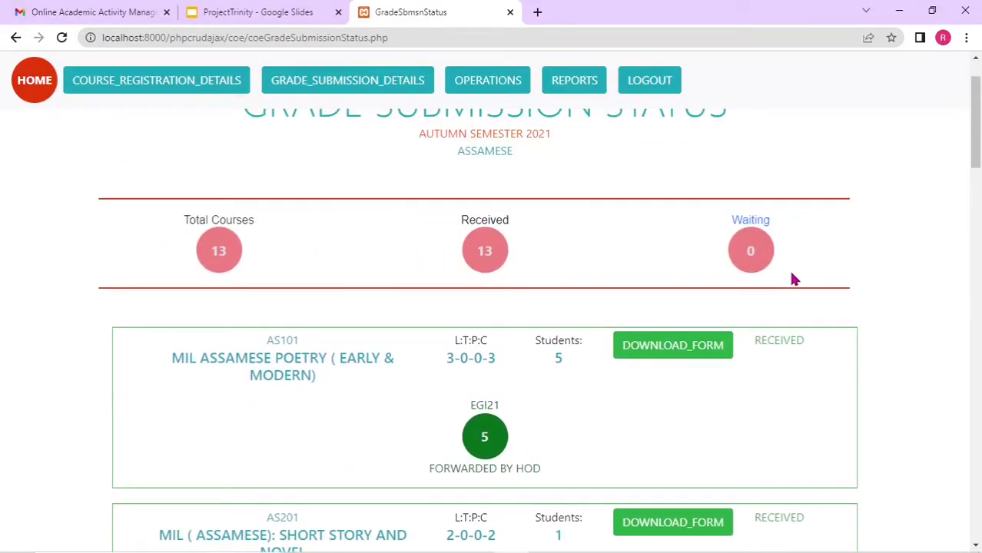
{"action": "scroll", "coordinate": [604, 275], "scroll_direction": "up", "scroll_amount": 1}
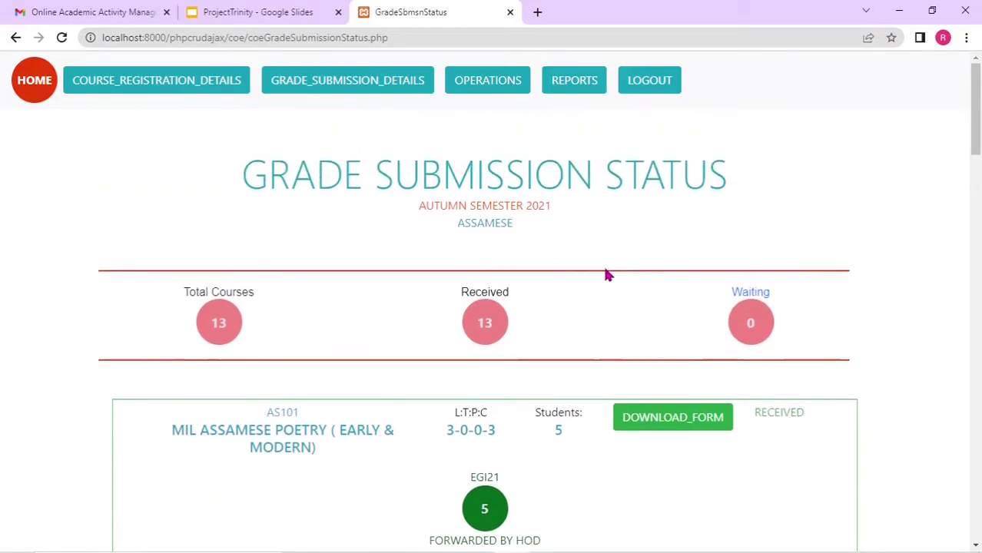
{"action": "scroll", "coordinate": [588, 222], "scroll_direction": "down", "scroll_amount": 3}
{"action": "scroll", "coordinate": [588, 223], "scroll_direction": "down", "scroll_amount": 8}
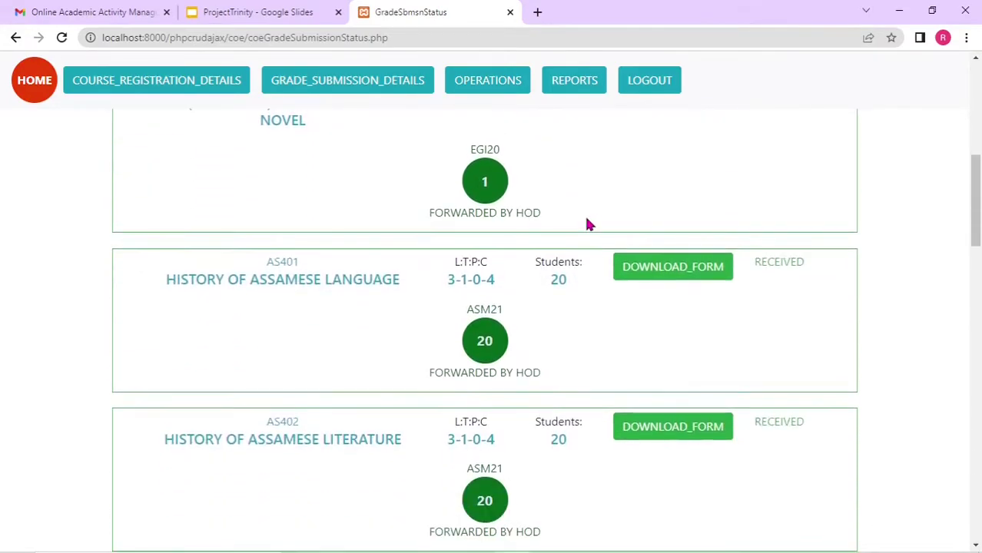
{"action": "scroll", "coordinate": [588, 223], "scroll_direction": "down", "scroll_amount": 4}
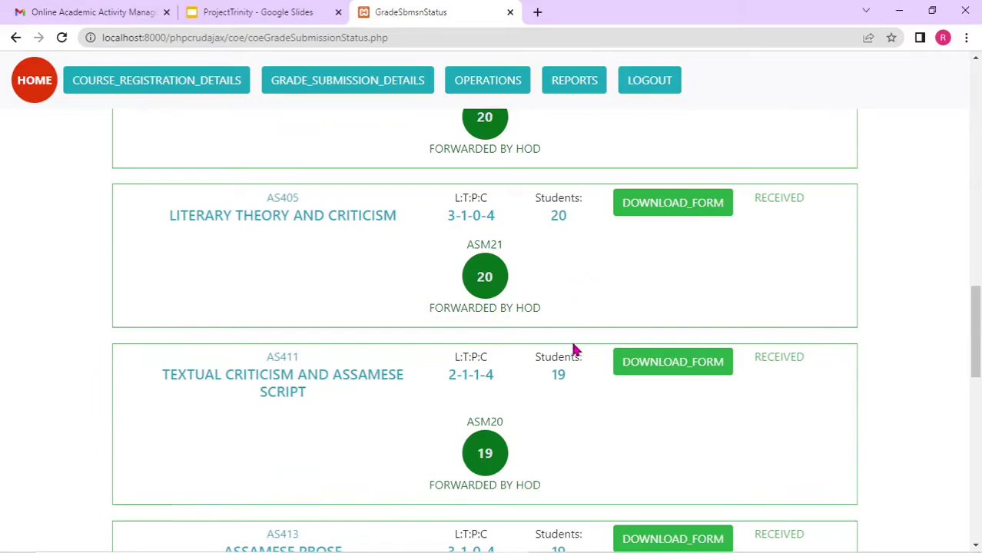
{"action": "scroll", "coordinate": [572, 342], "scroll_direction": "down", "scroll_amount": 4}
{"action": "left_click", "coordinate": [483, 326]}
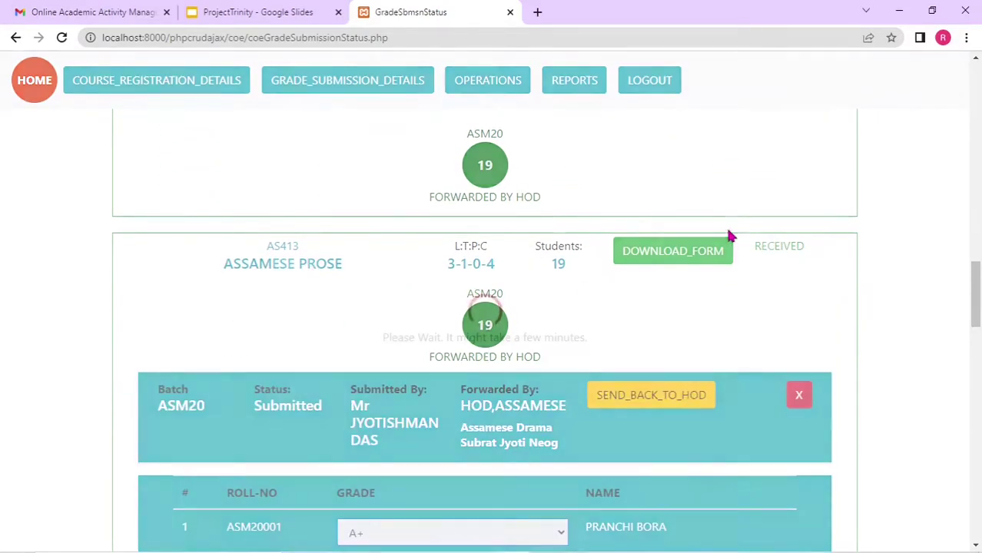
{"action": "scroll", "coordinate": [614, 213], "scroll_direction": "down", "scroll_amount": 3}
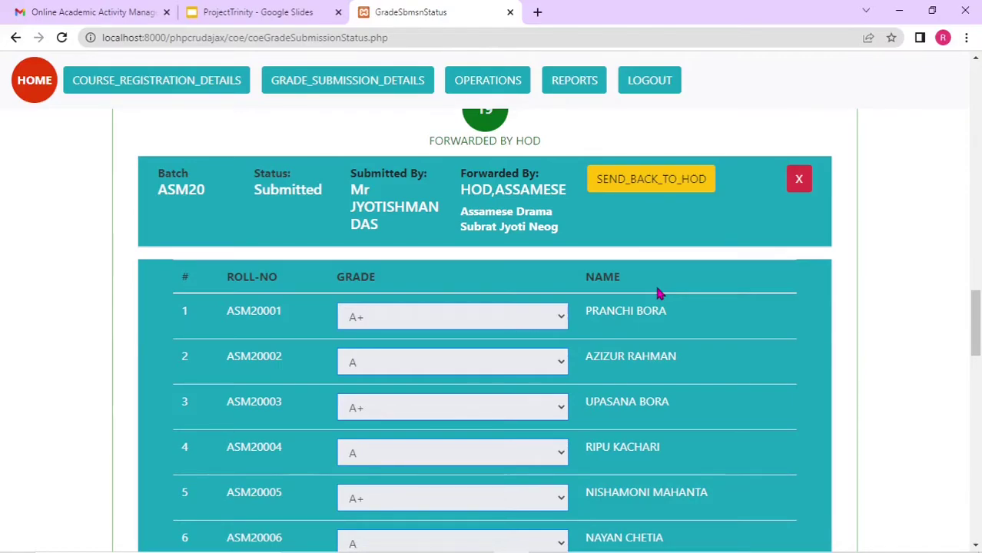
Close the ASM20 batch grade details and return to the top of the list.
{"action": "scroll", "coordinate": [677, 409], "scroll_direction": "up", "scroll_amount": 5}
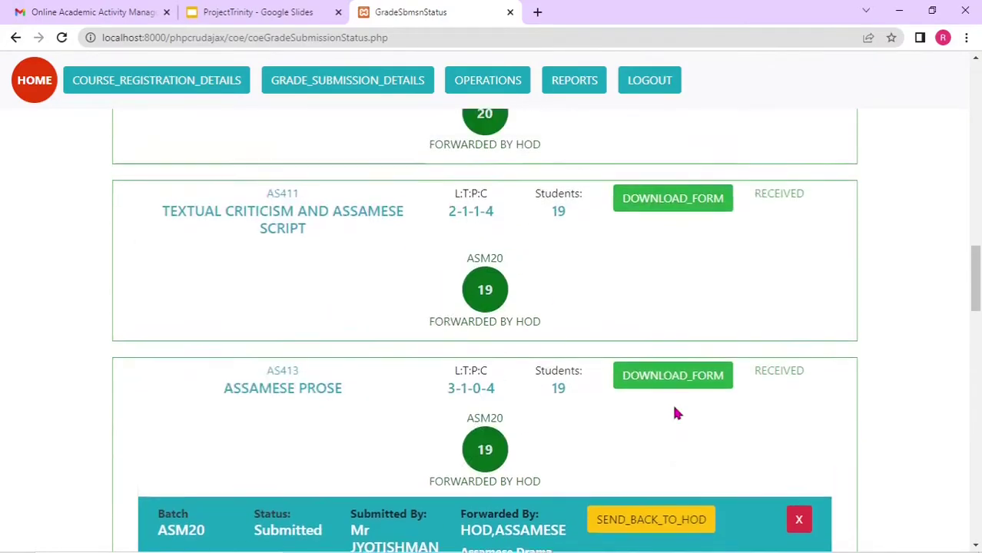
{"action": "scroll", "coordinate": [680, 412], "scroll_direction": "down", "scroll_amount": 5}
{"action": "scroll", "coordinate": [737, 361], "scroll_direction": "up", "scroll_amount": 3}
{"action": "left_click", "coordinate": [798, 321]}
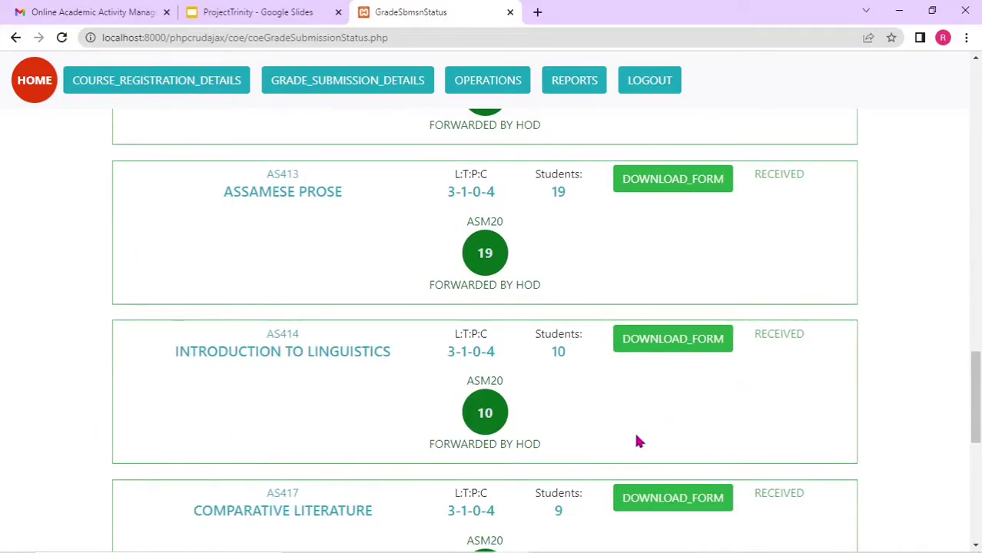
{"action": "scroll", "coordinate": [635, 439], "scroll_direction": "up", "scroll_amount": 15}
{"action": "scroll", "coordinate": [636, 442], "scroll_direction": "up", "scroll_amount": 7}
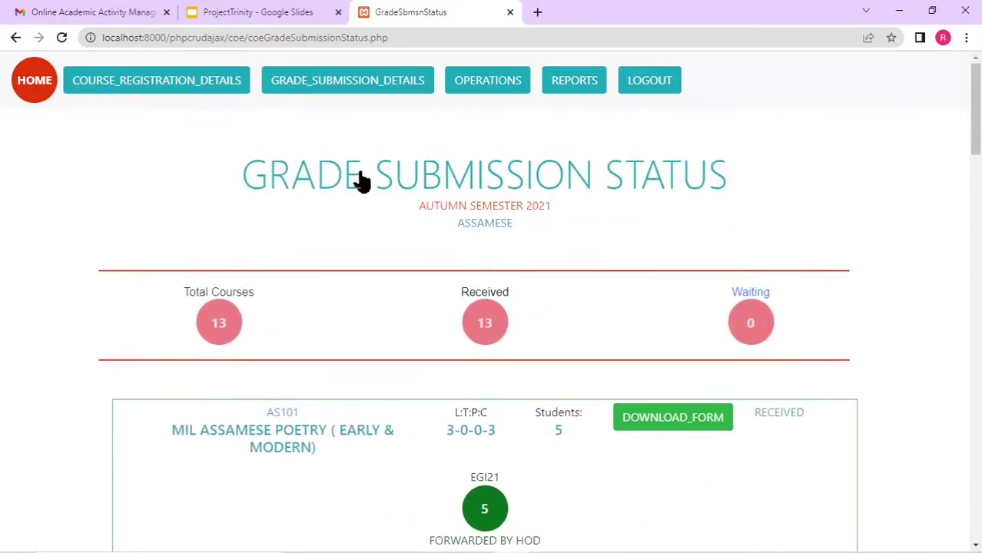
Open Admin Operations and scan its tasks from Admission Table to Edit Result Groups.
{"action": "left_click", "coordinate": [498, 89]}
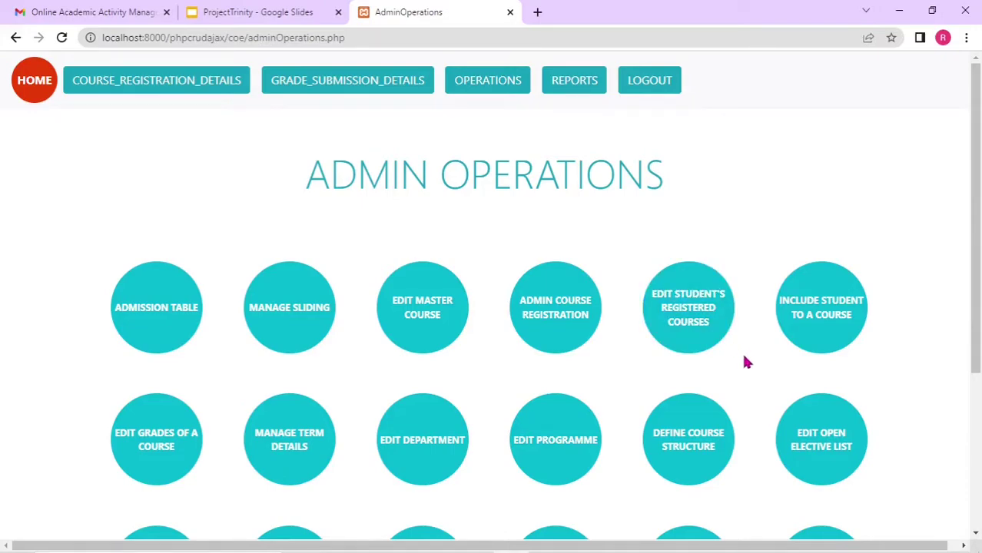
{"action": "scroll", "coordinate": [744, 358], "scroll_direction": "down", "scroll_amount": 3}
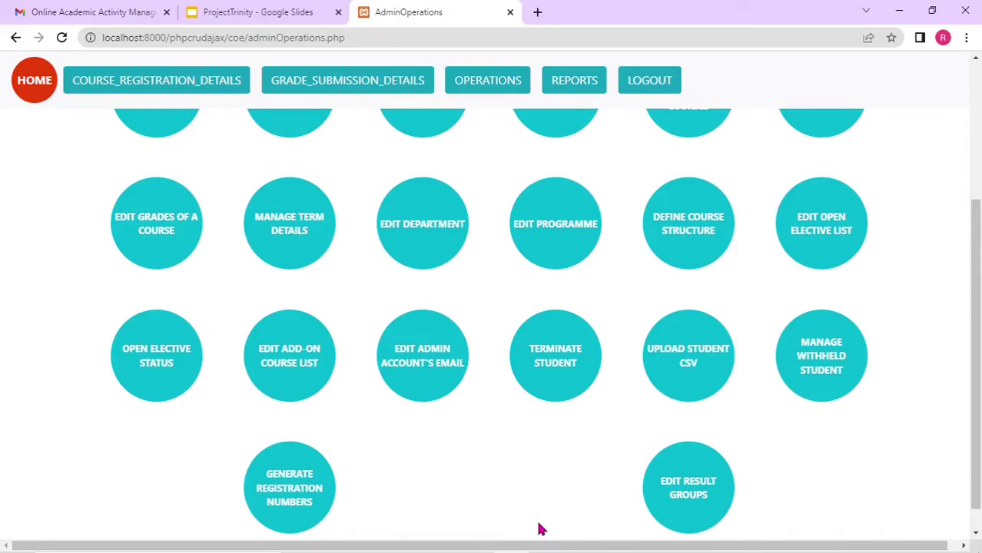
{"action": "scroll", "coordinate": [540, 529], "scroll_direction": "up", "scroll_amount": 1}
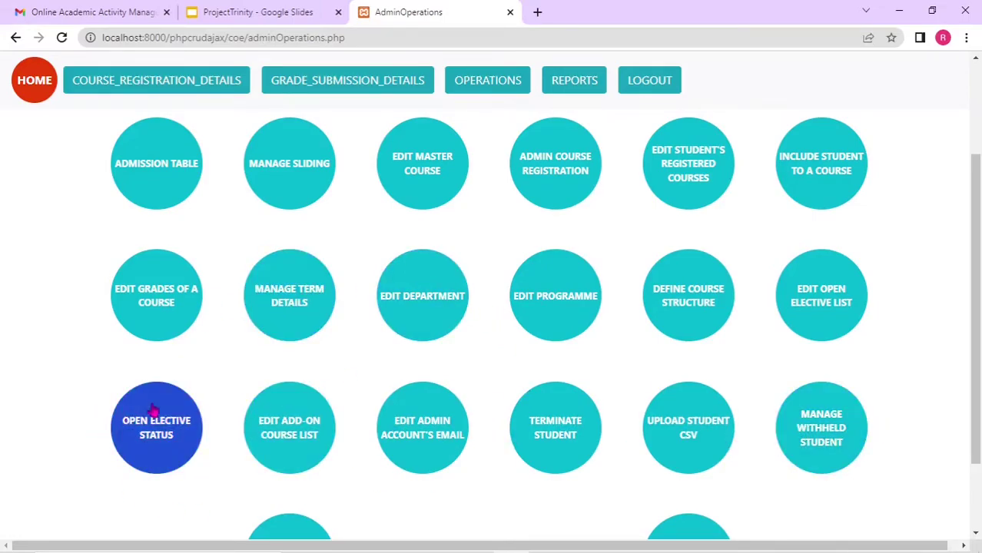
Show Open Elective status for the 2022 Spring Semester and browse the course cards (461 allotted, 17 waiting).
{"action": "left_click", "coordinate": [178, 438]}
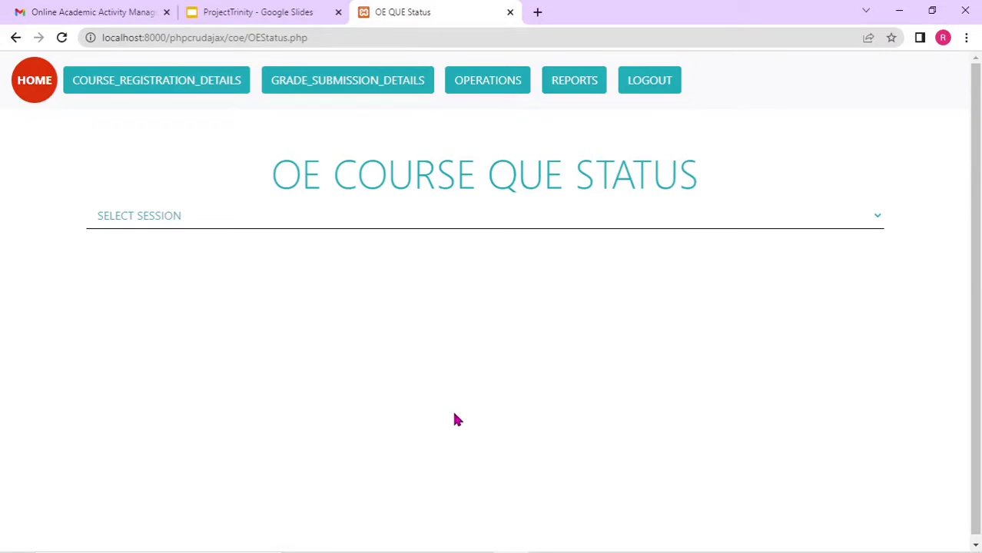
{"action": "left_click", "coordinate": [184, 228]}
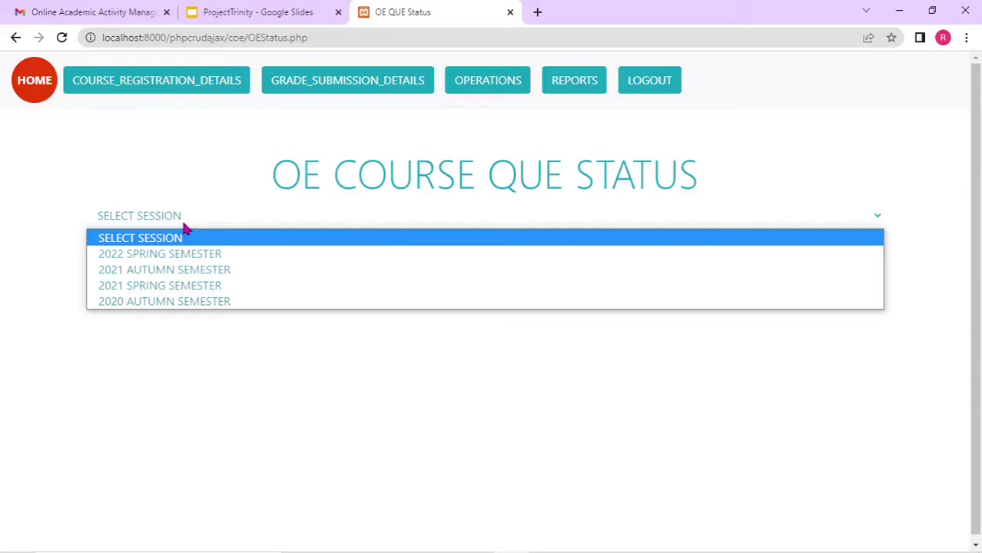
{"action": "left_click", "coordinate": [187, 256]}
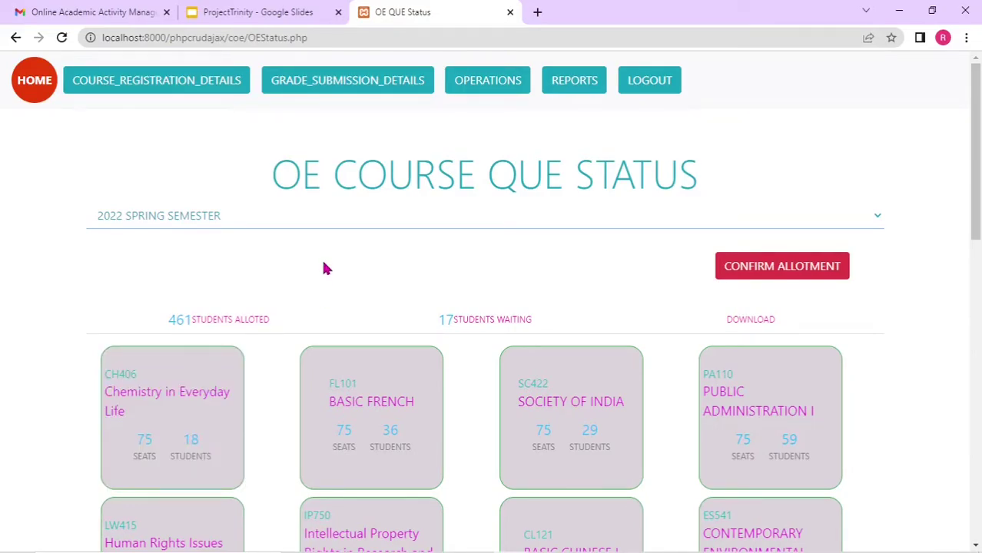
{"action": "scroll", "coordinate": [323, 267], "scroll_direction": "down", "scroll_amount": 1}
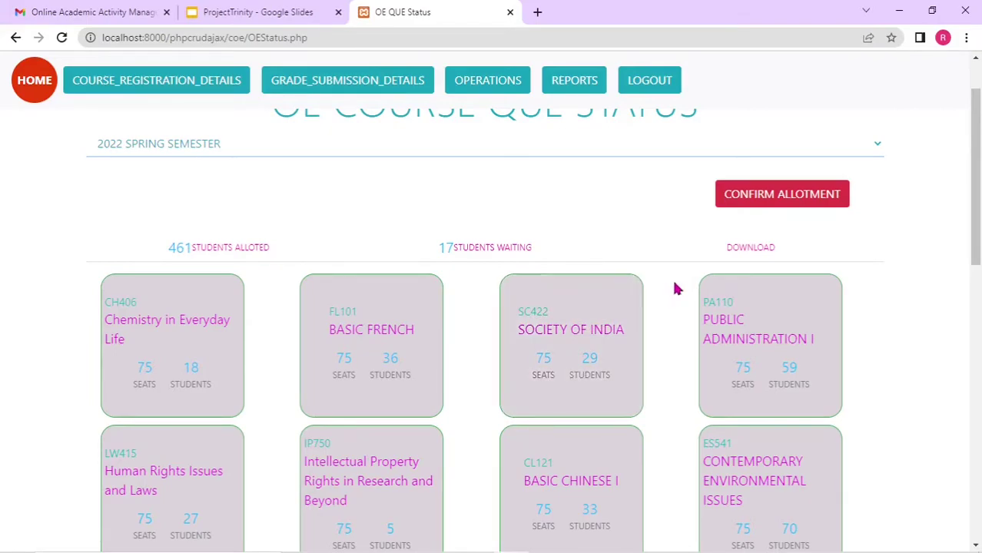
{"action": "scroll", "coordinate": [678, 285], "scroll_direction": "up", "scroll_amount": 1}
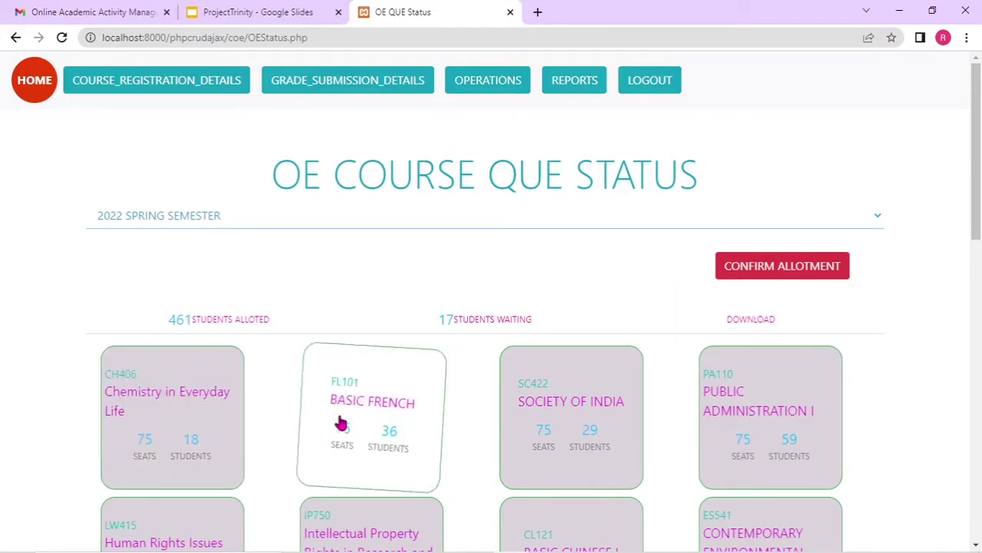
{"action": "scroll", "coordinate": [368, 426], "scroll_direction": "down", "scroll_amount": 1}
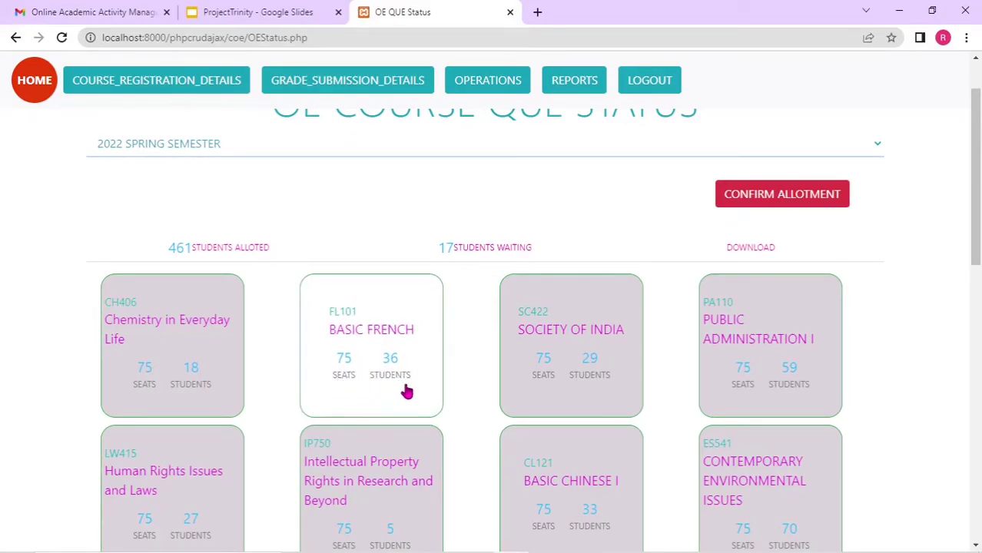
{"action": "scroll", "coordinate": [406, 392], "scroll_direction": "down", "scroll_amount": 6}
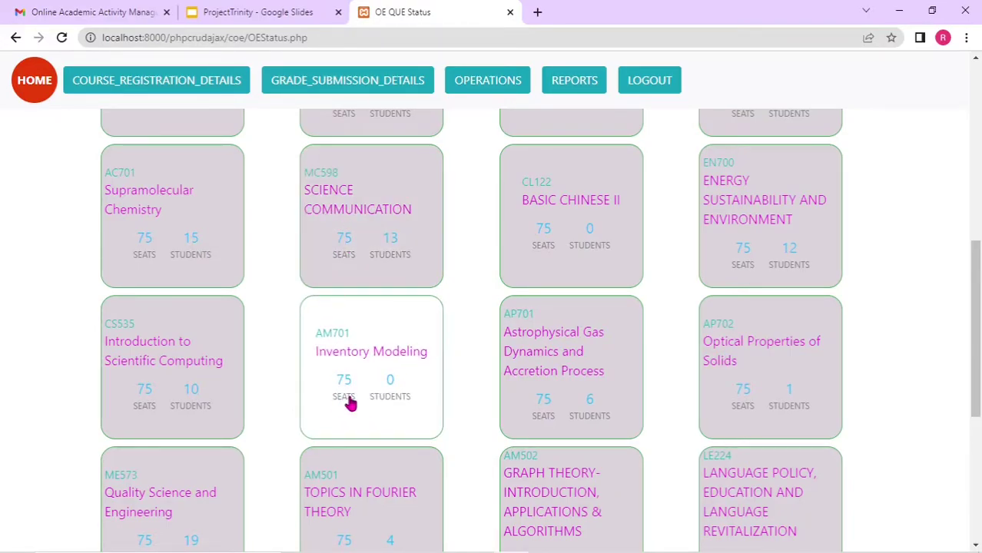
{"action": "scroll", "coordinate": [349, 404], "scroll_direction": "down", "scroll_amount": 3}
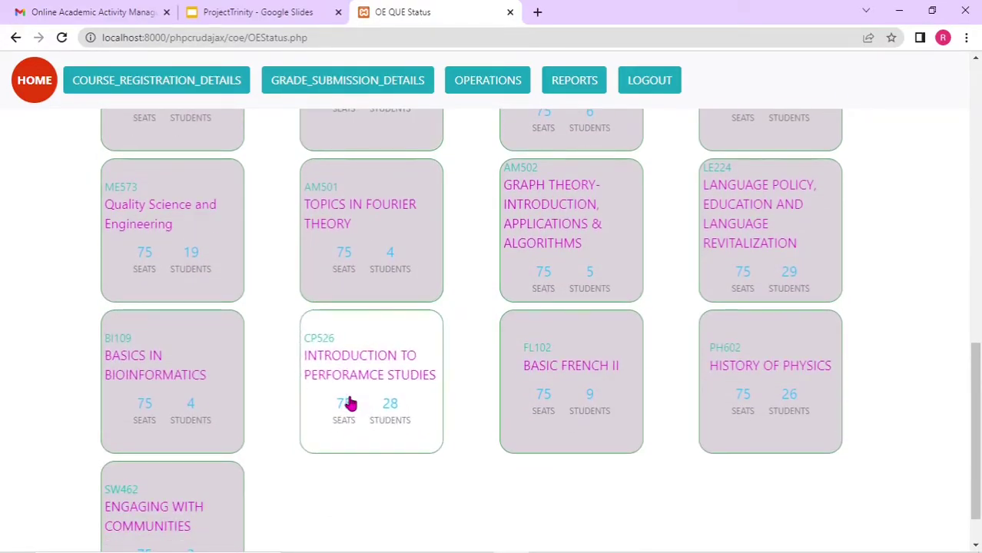
{"action": "scroll", "coordinate": [350, 403], "scroll_direction": "up", "scroll_amount": 9}
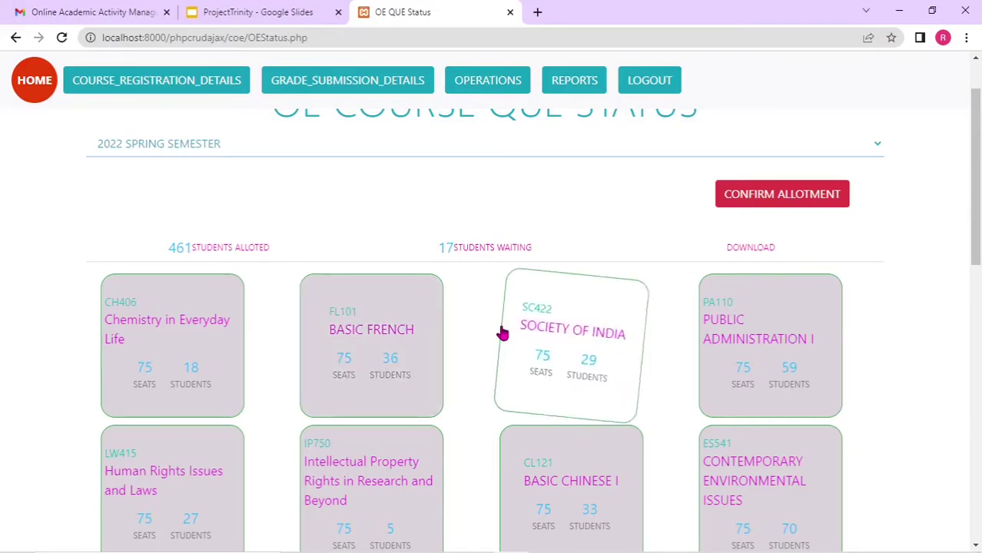
View the 36-student BASIC FRENCH roster, then close it to return to the course cards.
{"action": "left_click", "coordinate": [367, 353]}
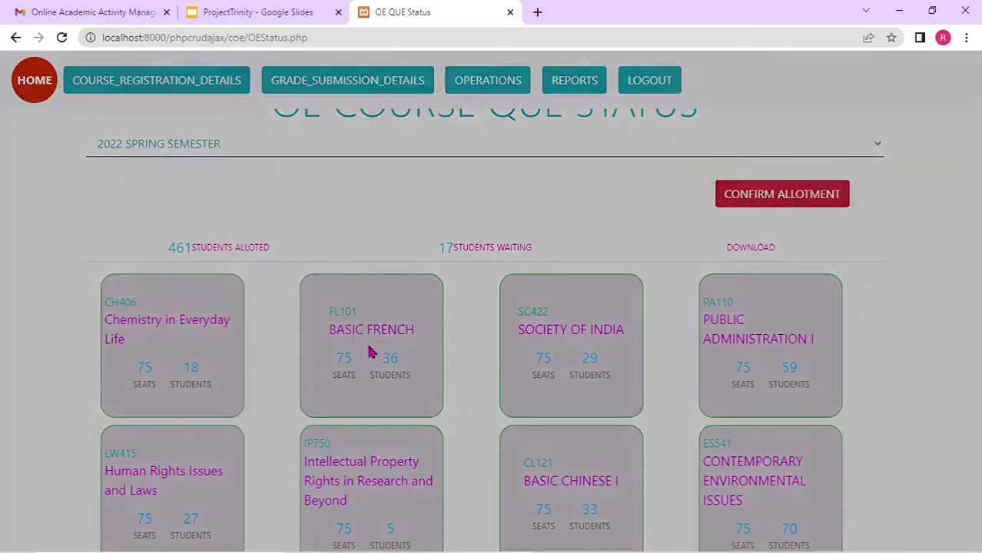
{"action": "scroll", "coordinate": [367, 353], "scroll_direction": "down", "scroll_amount": 8}
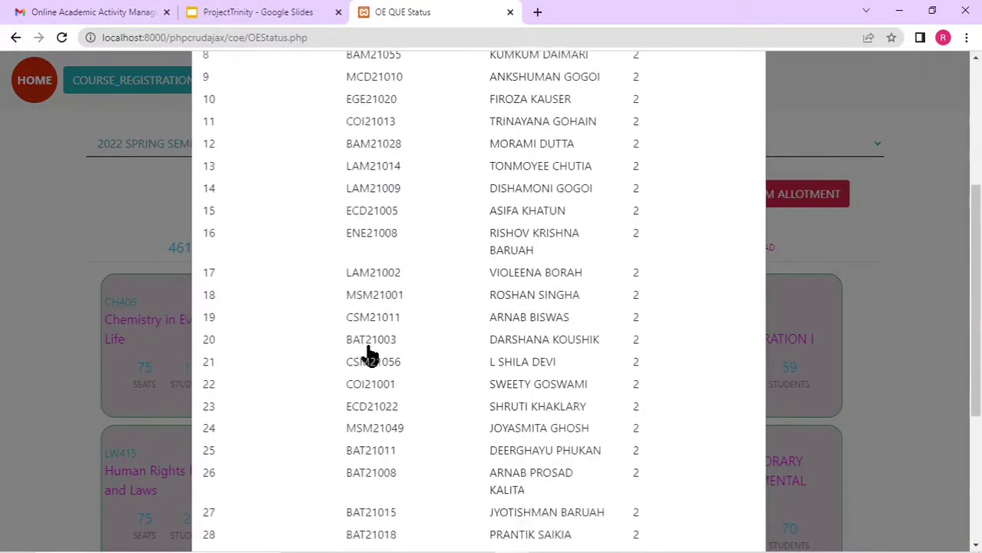
{"action": "scroll", "coordinate": [369, 351], "scroll_direction": "up", "scroll_amount": 8}
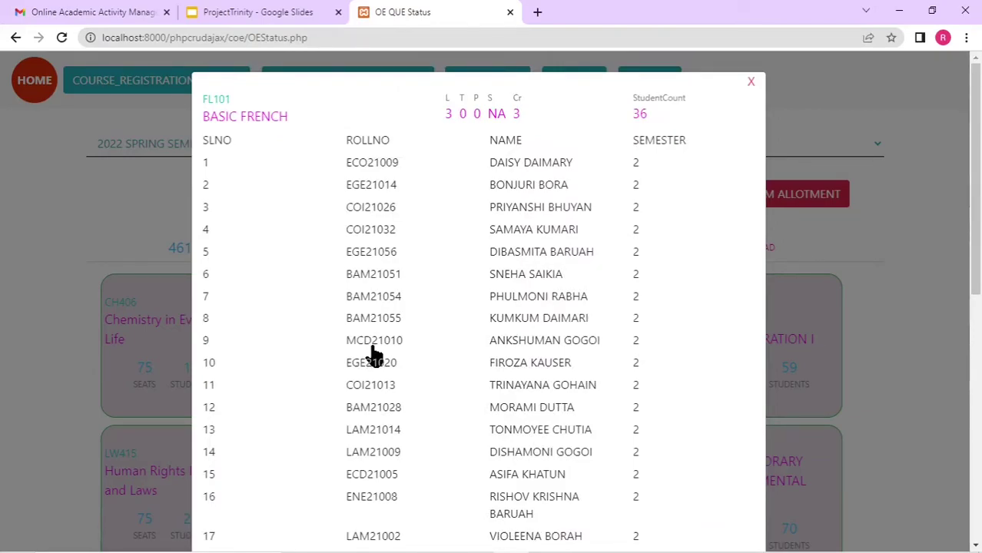
{"action": "left_click", "coordinate": [751, 84]}
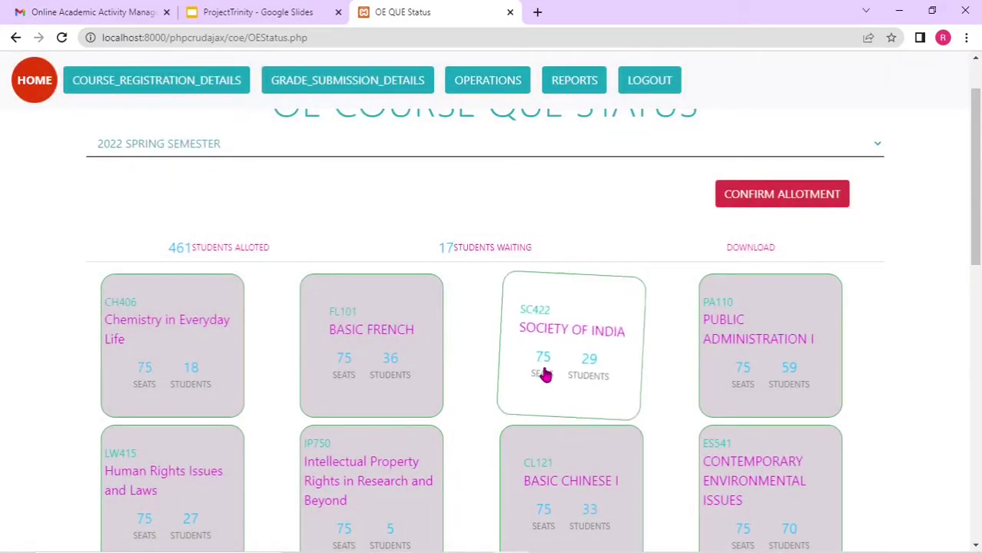
{"action": "scroll", "coordinate": [544, 374], "scroll_direction": "up", "scroll_amount": 1}
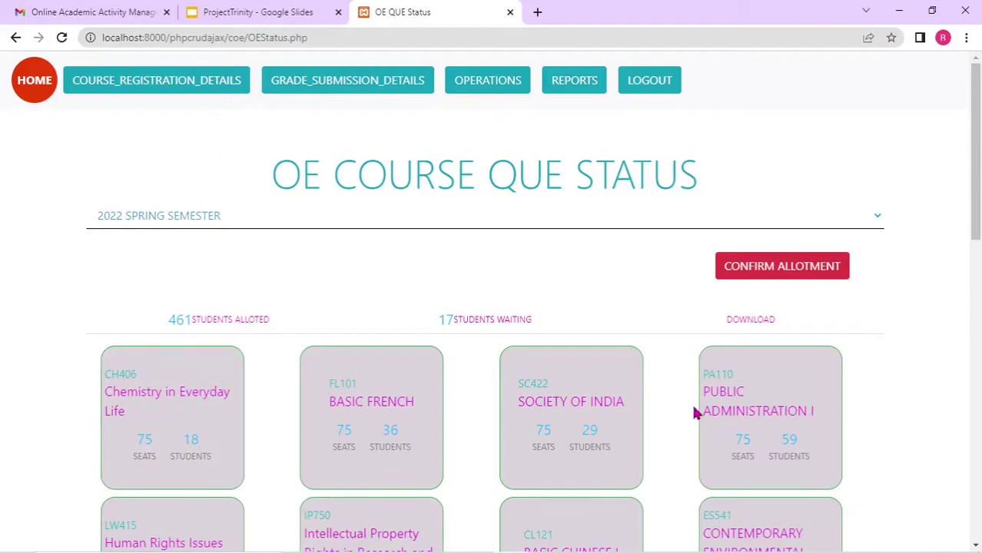
{"action": "left_click", "coordinate": [934, 12]}
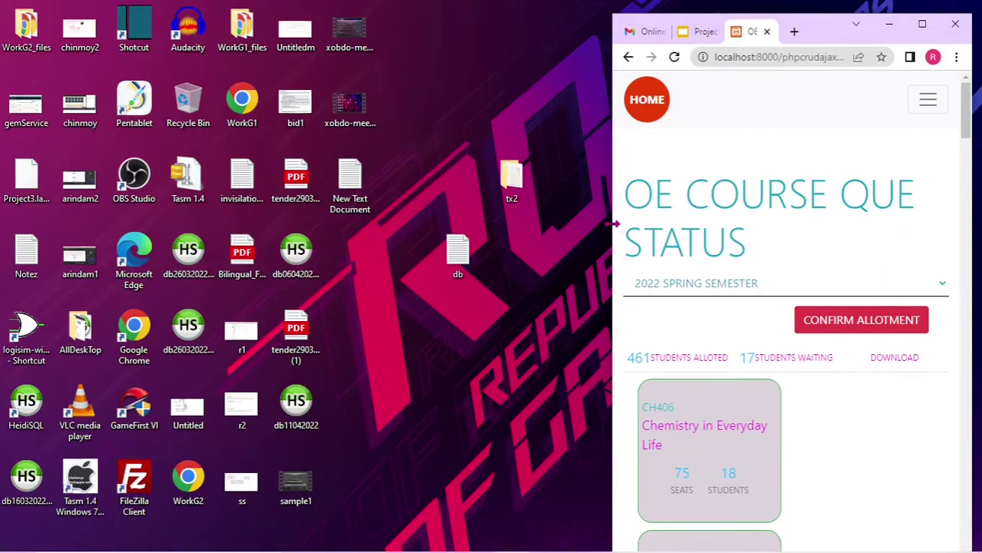
{"action": "scroll", "coordinate": [815, 272], "scroll_direction": "down", "scroll_amount": 5}
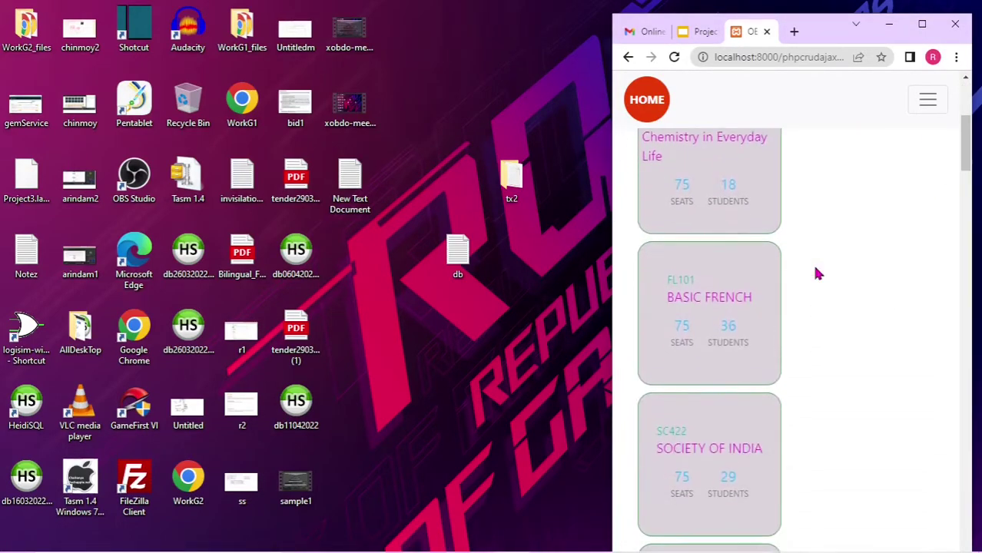
{"action": "scroll", "coordinate": [817, 274], "scroll_direction": "down", "scroll_amount": 15}
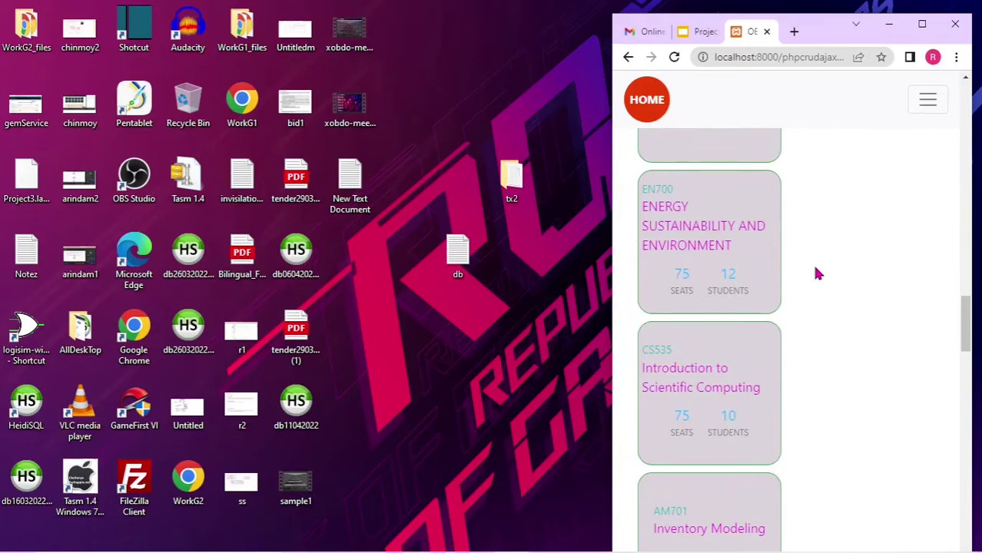
{"action": "left_click", "coordinate": [679, 275]}
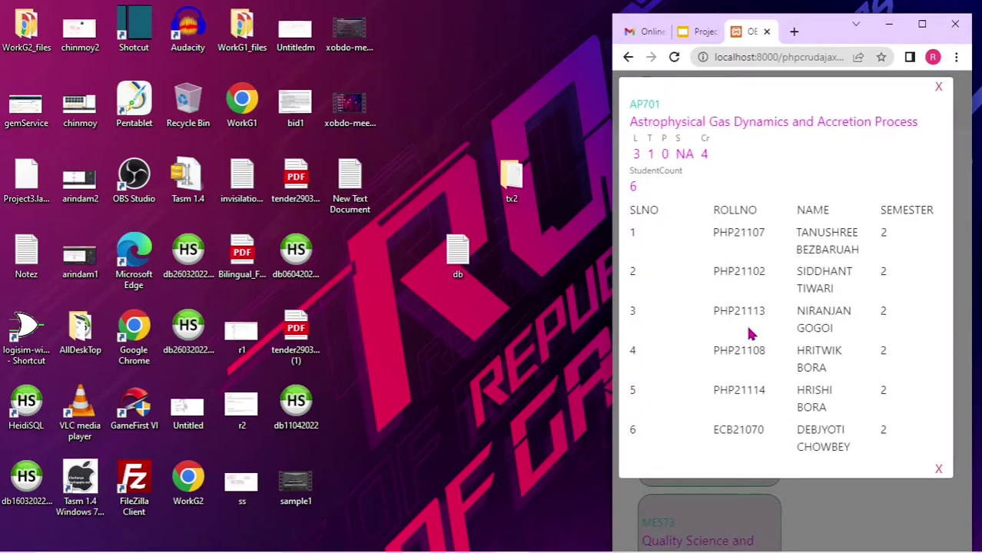
{"action": "left_click", "coordinate": [938, 88]}
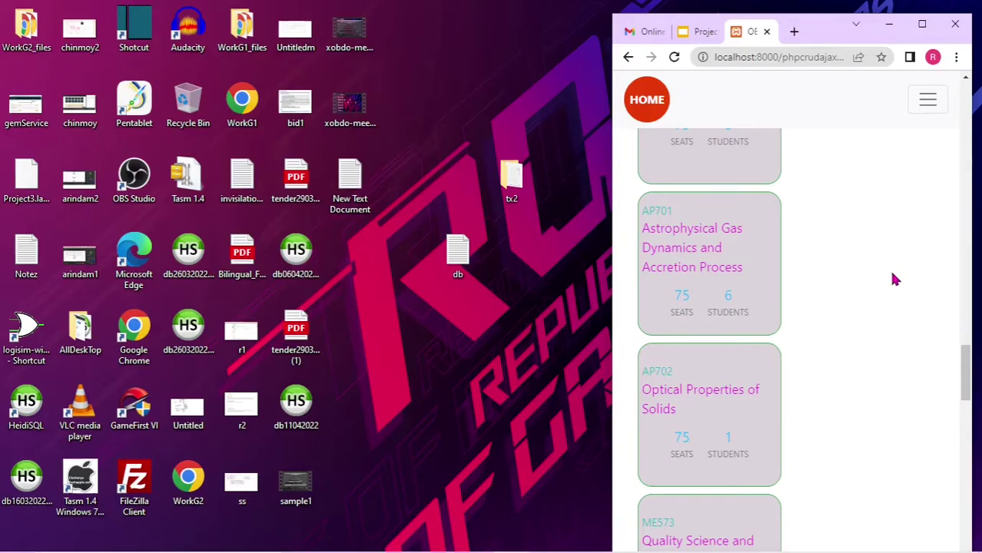
{"action": "scroll", "coordinate": [892, 274], "scroll_direction": "down", "scroll_amount": 10}
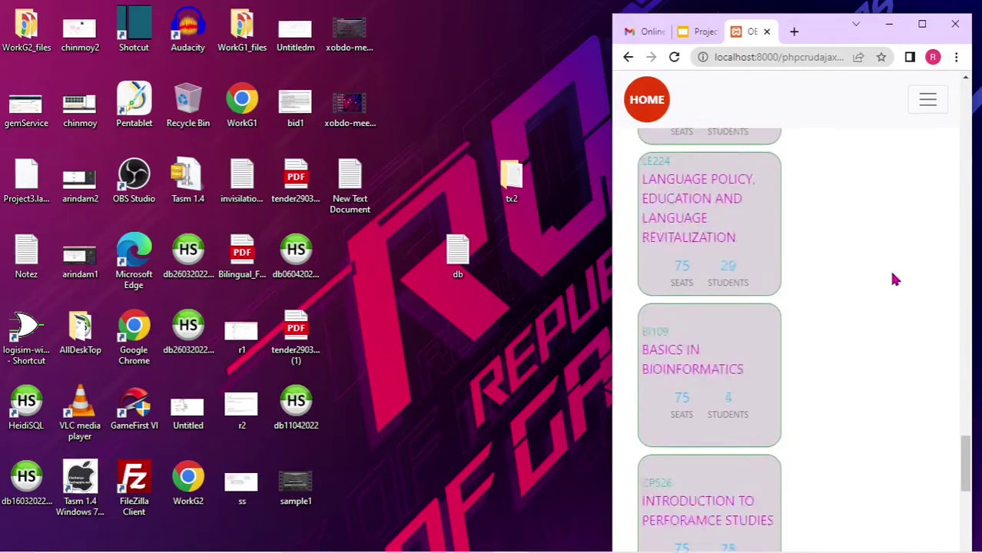
{"action": "scroll", "coordinate": [892, 279], "scroll_direction": "down", "scroll_amount": 5}
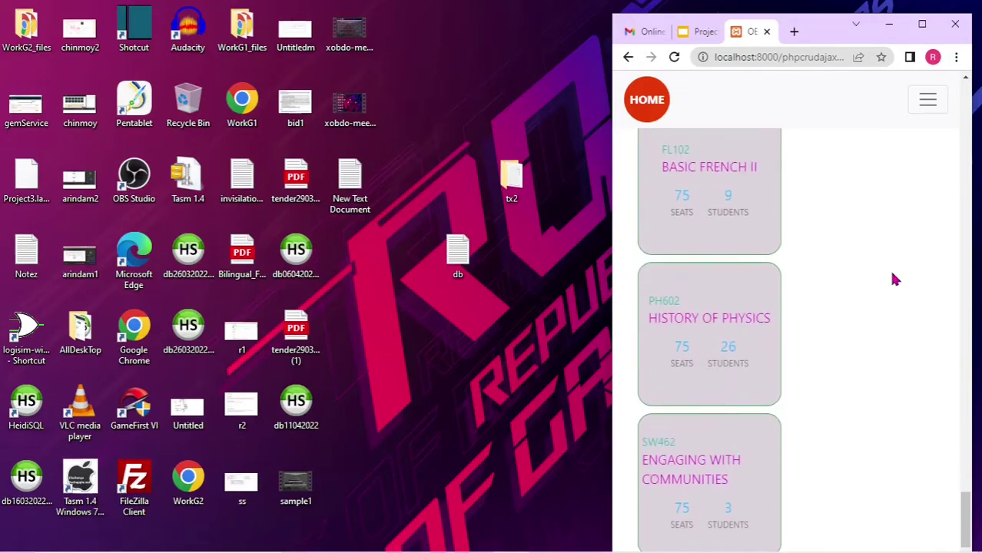
Maximize the browser and return to the top of the OE Course Que Status page.
{"action": "scroll", "coordinate": [879, 351], "scroll_direction": "up", "scroll_amount": 5}
{"action": "left_click", "coordinate": [922, 26]}
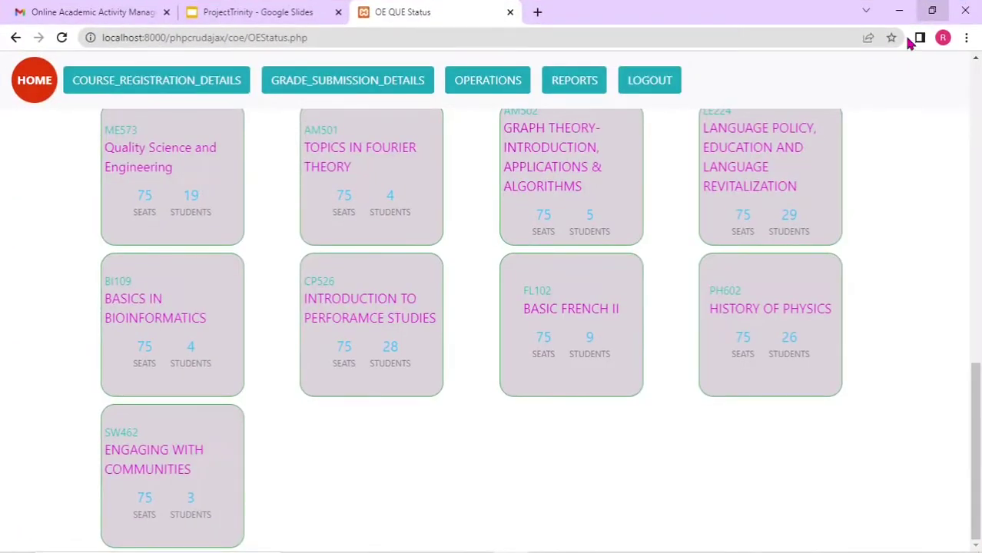
{"action": "scroll", "coordinate": [671, 430], "scroll_direction": "up", "scroll_amount": 15}
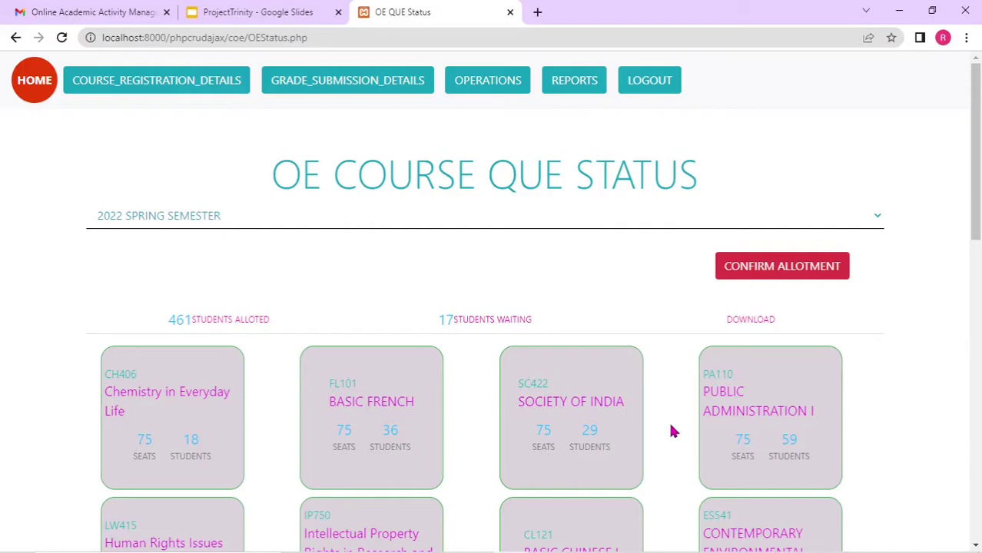
Go to the Reports page, then restore and re-maximize the browser window.
{"action": "left_click", "coordinate": [577, 93]}
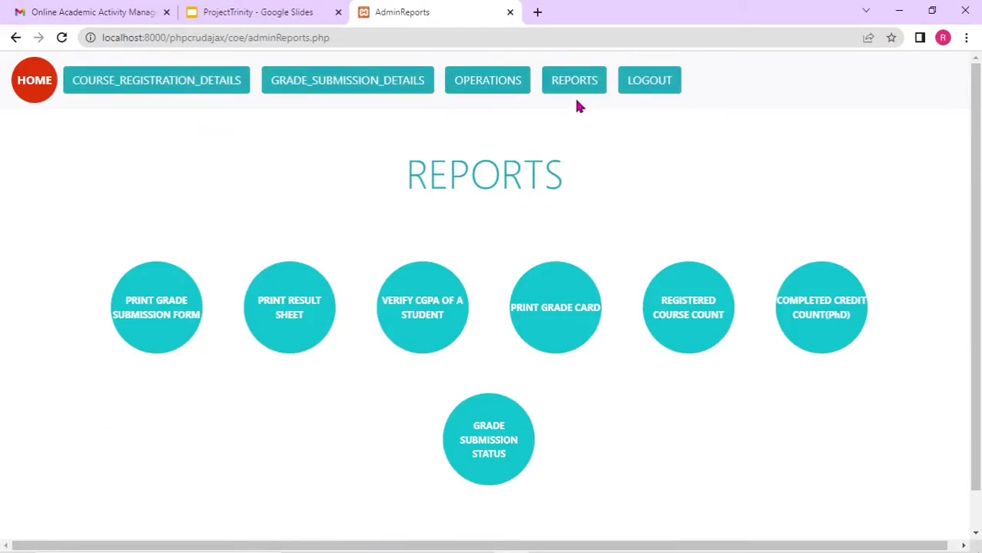
{"action": "left_click", "coordinate": [931, 10]}
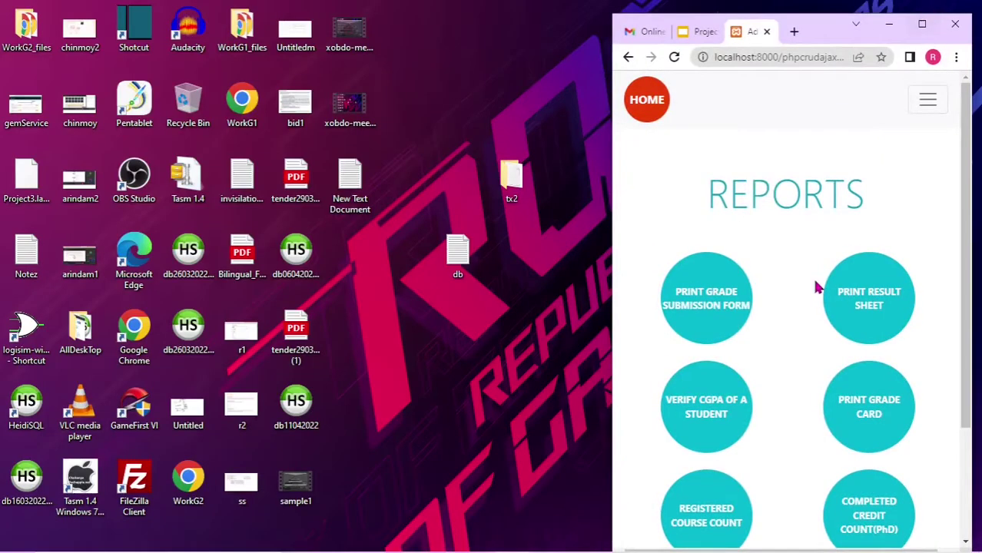
{"action": "scroll", "coordinate": [816, 285], "scroll_direction": "down", "scroll_amount": 2}
{"action": "scroll", "coordinate": [816, 286], "scroll_direction": "up", "scroll_amount": 2}
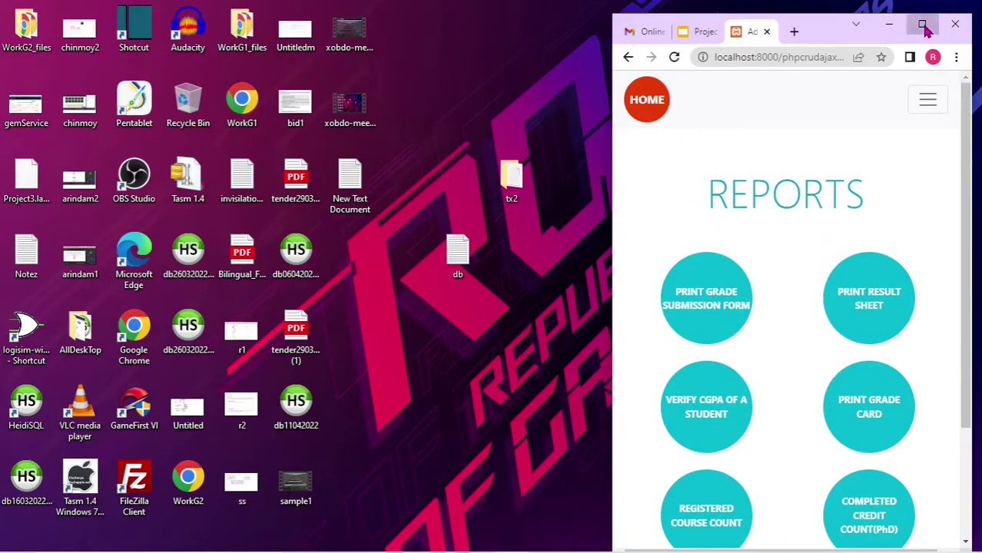
{"action": "left_click", "coordinate": [922, 24]}
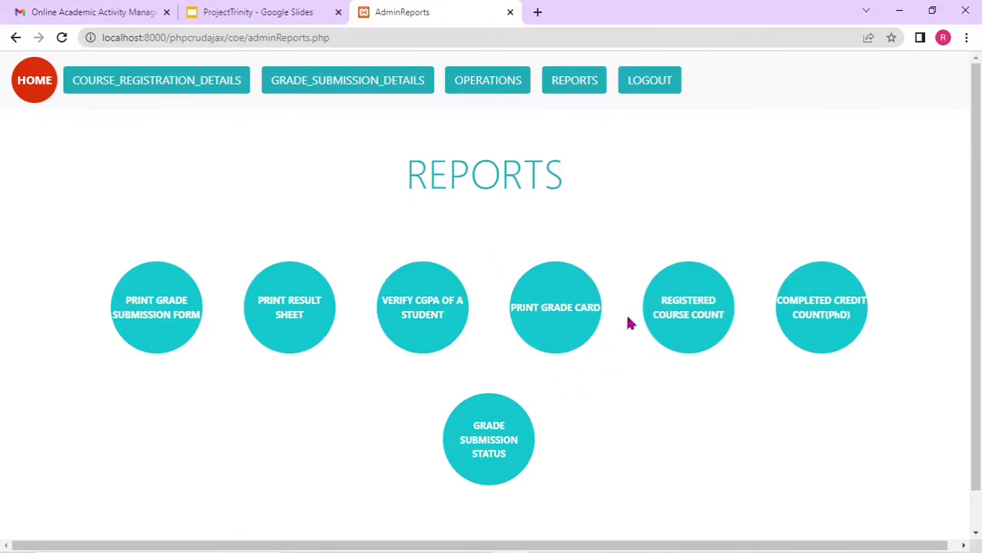
{"action": "left_click", "coordinate": [553, 316]}
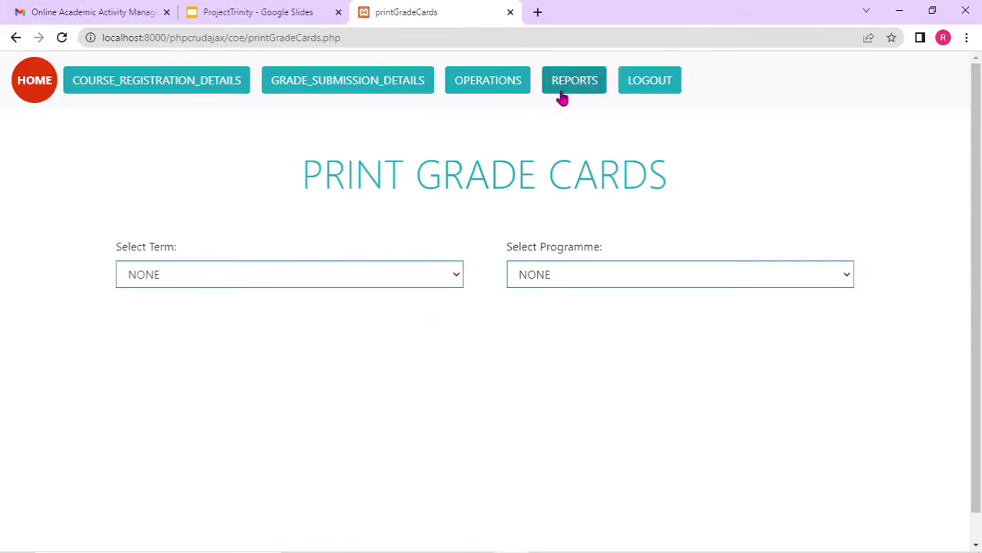
{"action": "left_click", "coordinate": [183, 275]}
{"action": "left_click", "coordinate": [139, 326]}
{"action": "left_click", "coordinate": [575, 279]}
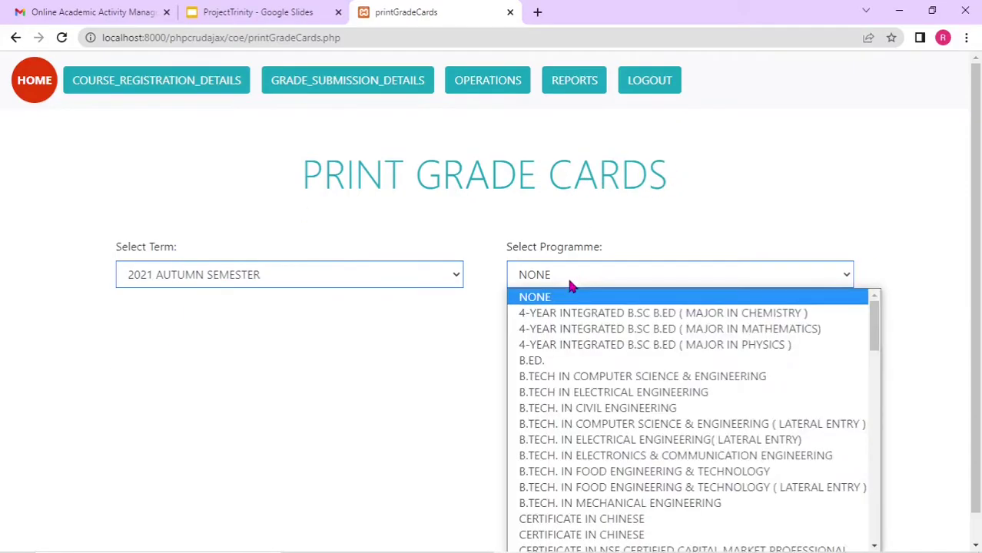
{"action": "left_click", "coordinate": [527, 362]}
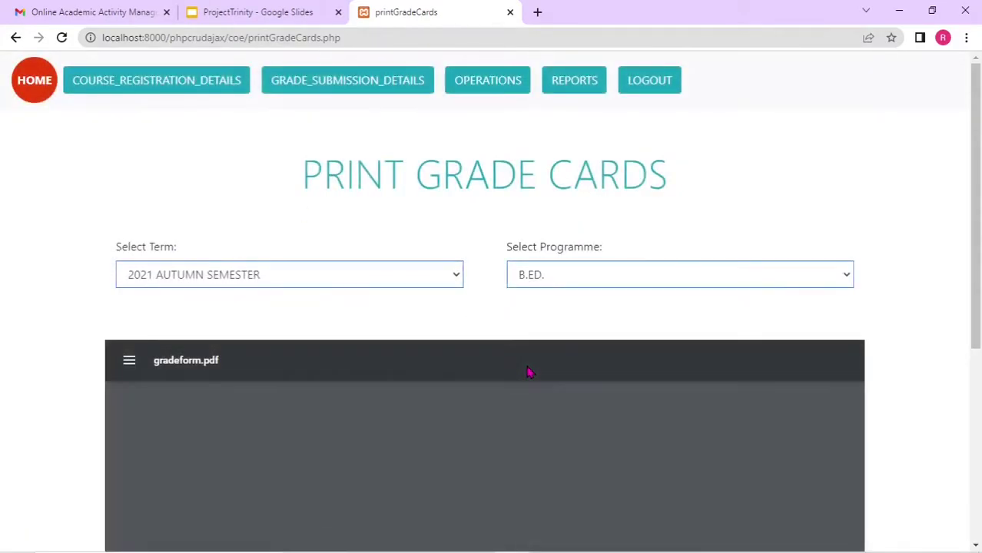
{"action": "scroll", "coordinate": [528, 372], "scroll_direction": "down", "scroll_amount": 15}
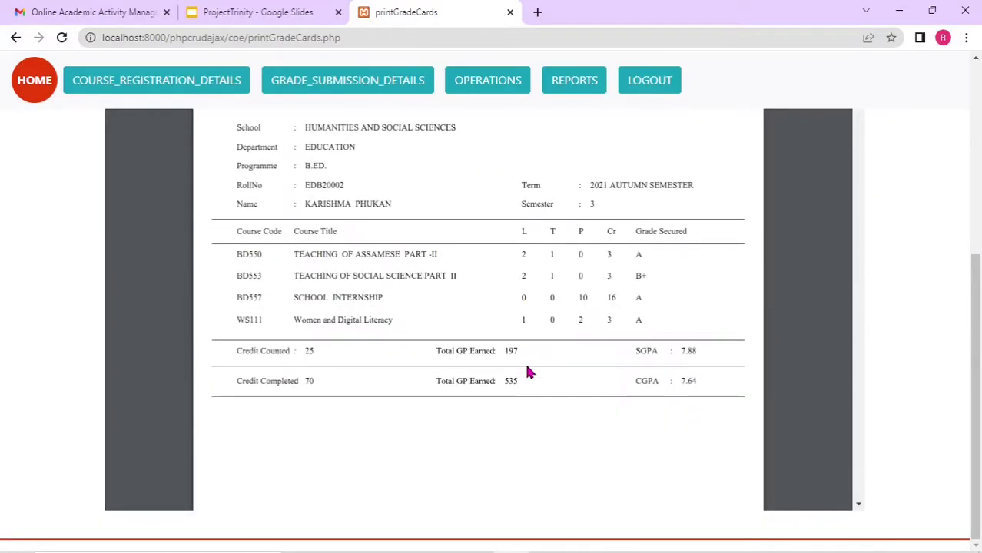
{"action": "scroll", "coordinate": [527, 372], "scroll_direction": "down", "scroll_amount": 15}
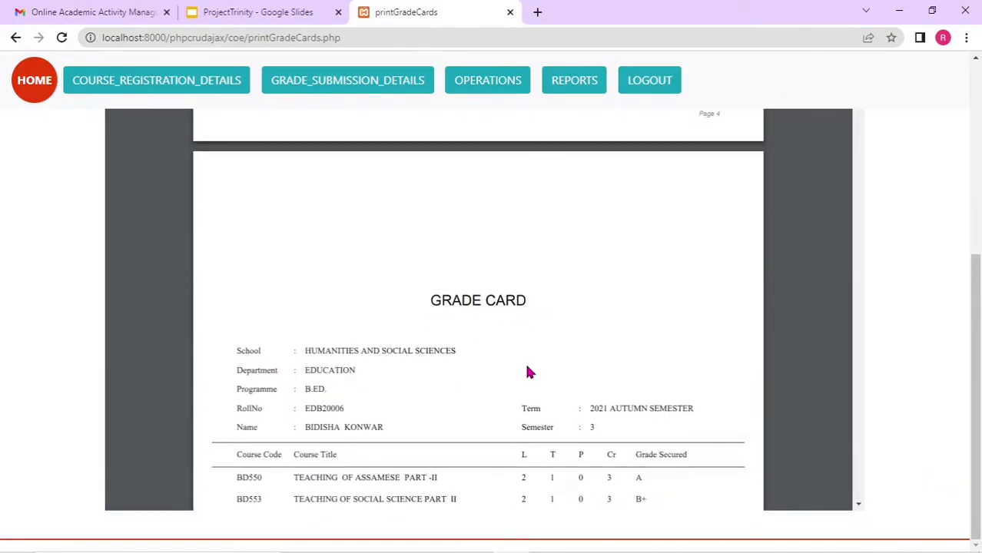
{"action": "scroll", "coordinate": [527, 372], "scroll_direction": "down", "scroll_amount": 15}
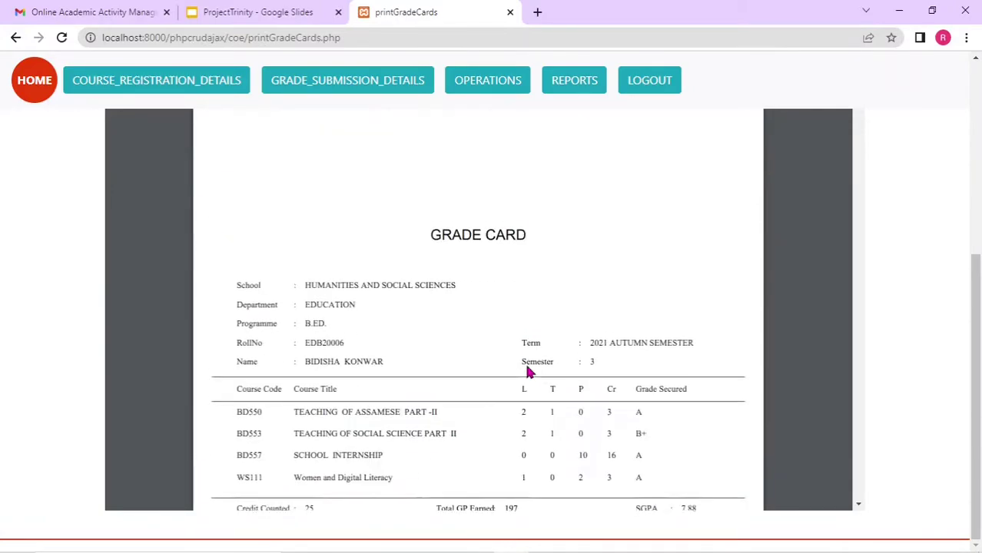
{"action": "scroll", "coordinate": [527, 372], "scroll_direction": "down", "scroll_amount": 15}
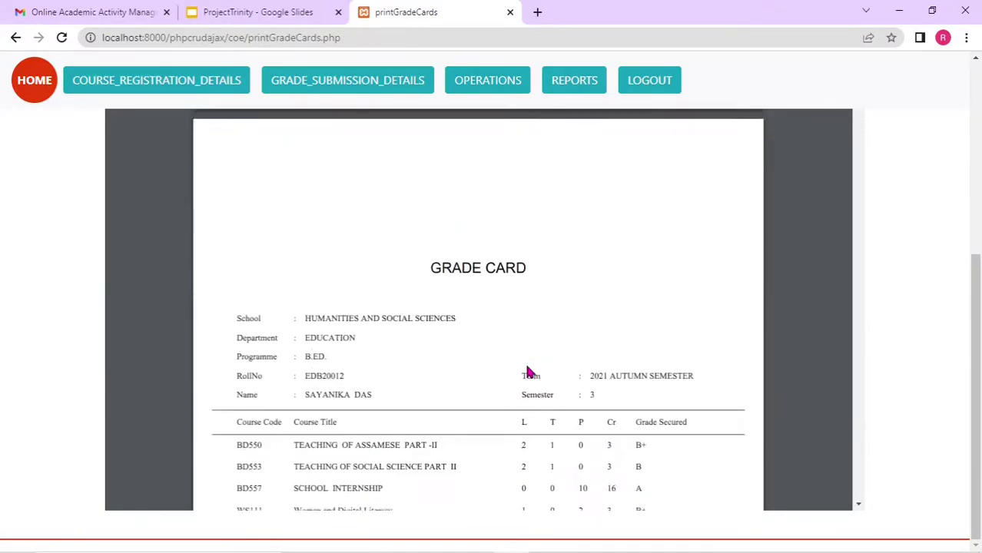
{"action": "left_click_drag", "start_coordinate": [974, 351], "coordinate": [975, 157]}
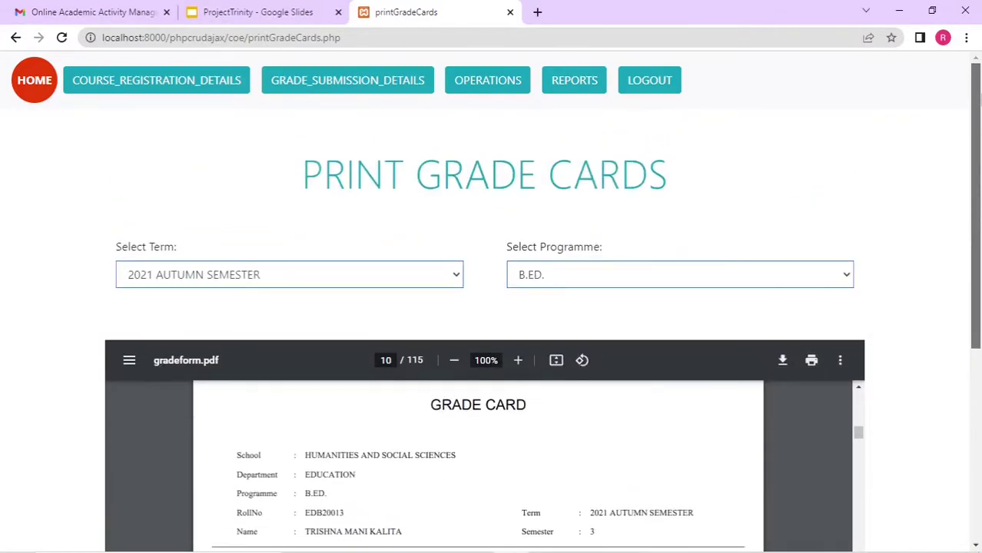
{"action": "left_click", "coordinate": [584, 94]}
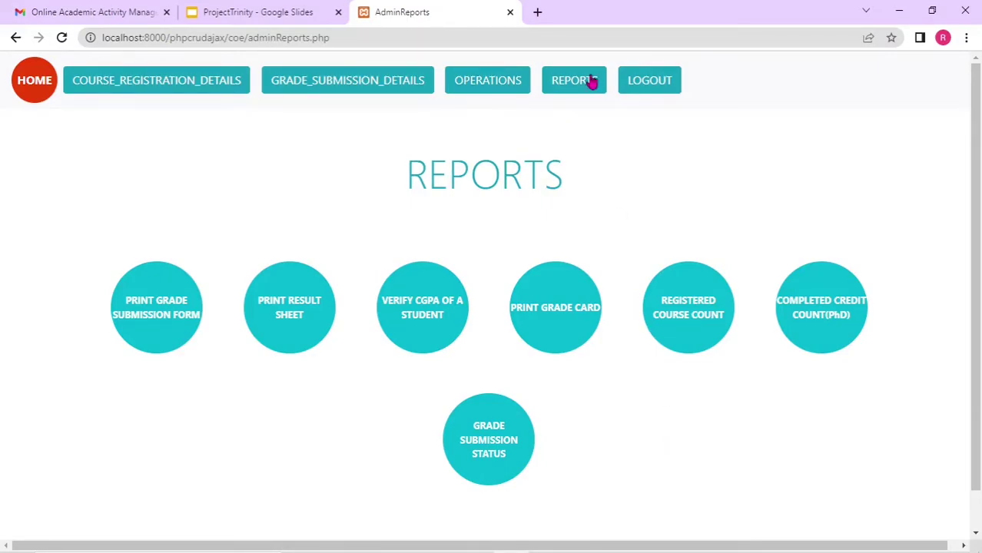
Log out of the exam controller session and try faculty login with the saved credentials.
{"action": "left_click", "coordinate": [651, 89]}
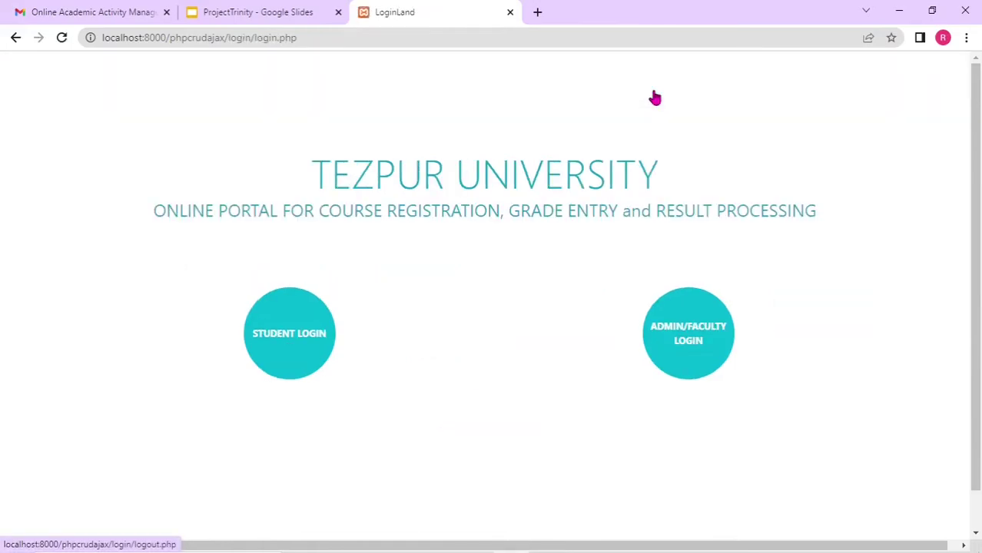
{"action": "left_click", "coordinate": [697, 349]}
{"action": "left_click", "coordinate": [324, 232]}
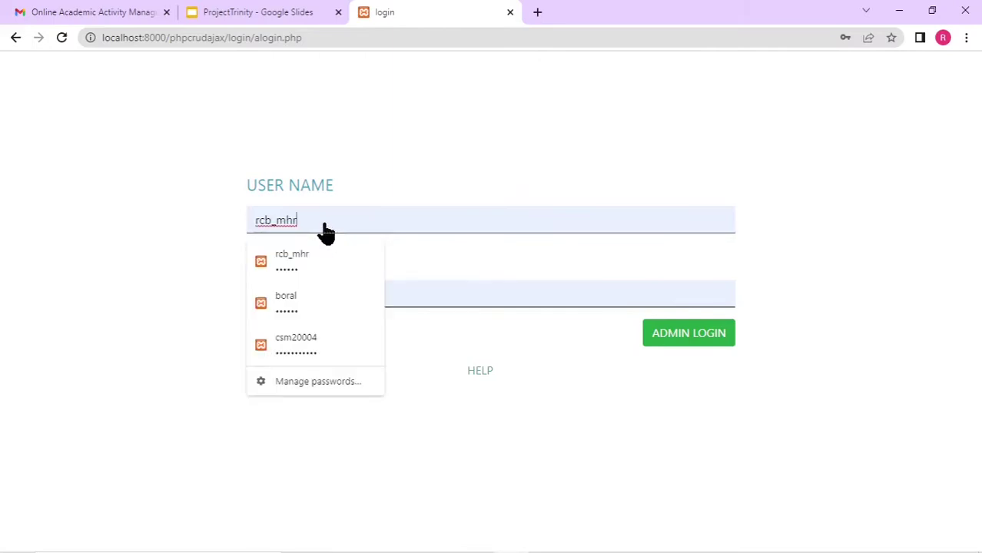
{"action": "left_click", "coordinate": [441, 300]}
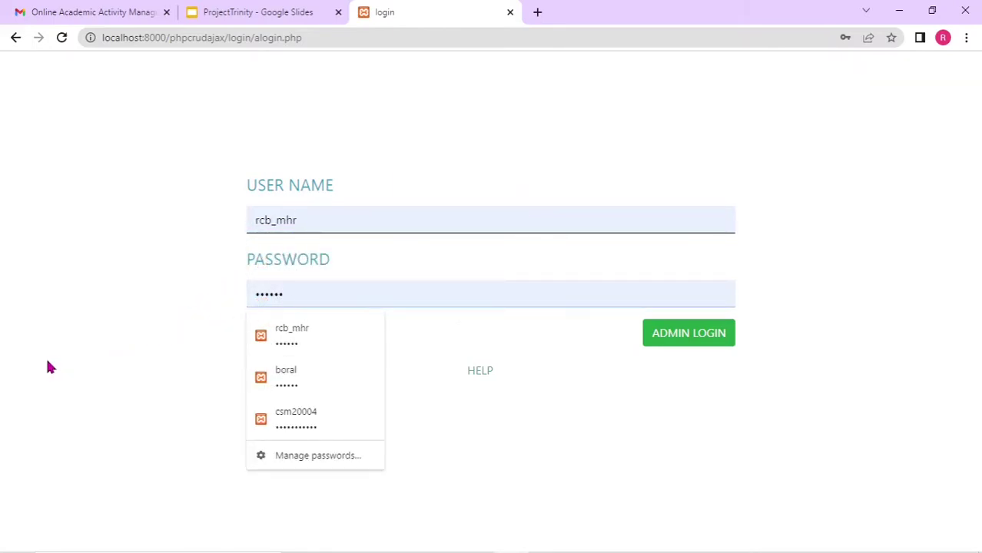
{"action": "left_click", "coordinate": [140, 358]}
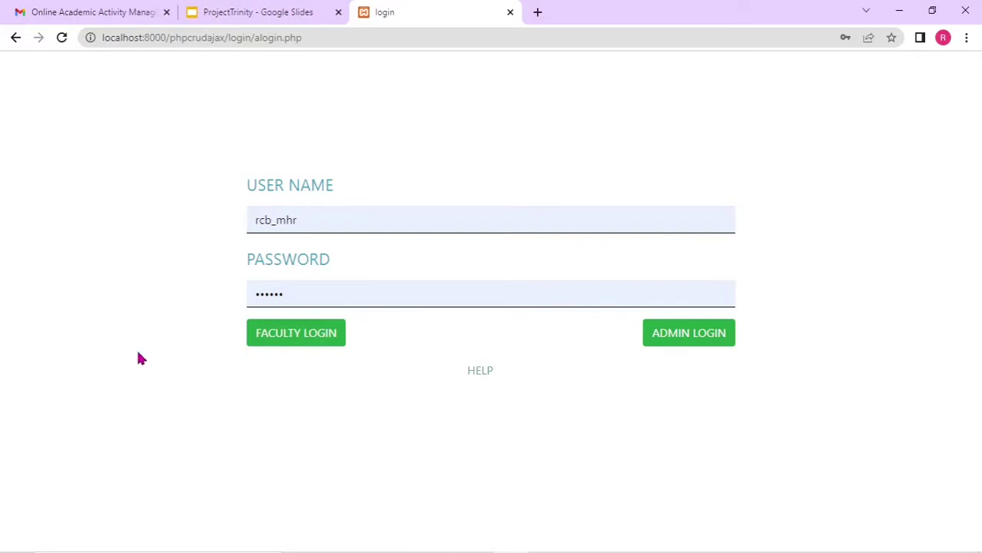
{"action": "left_click", "coordinate": [290, 349]}
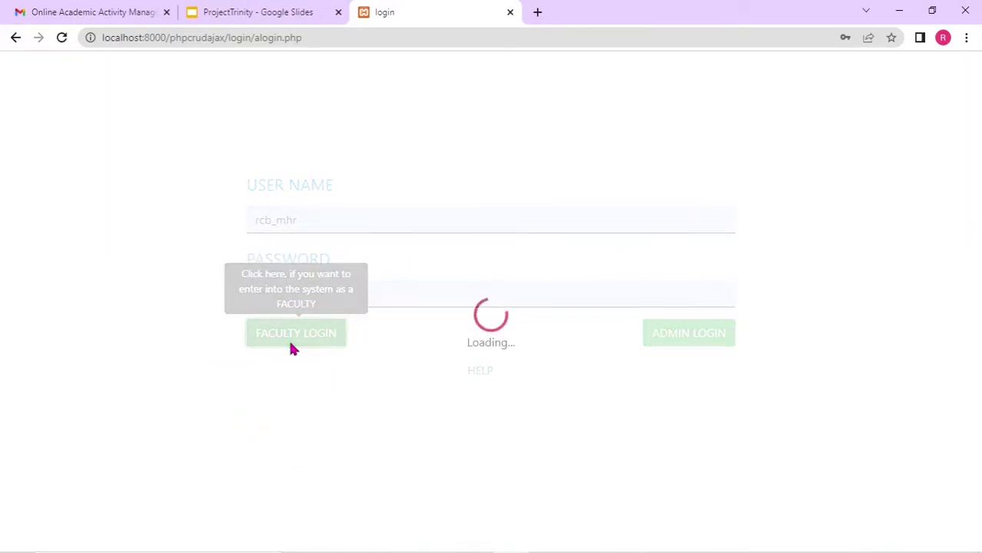
Reload the stalled login page, replace the password, and retry faculty sign-in.
{"action": "left_click", "coordinate": [347, 43]}
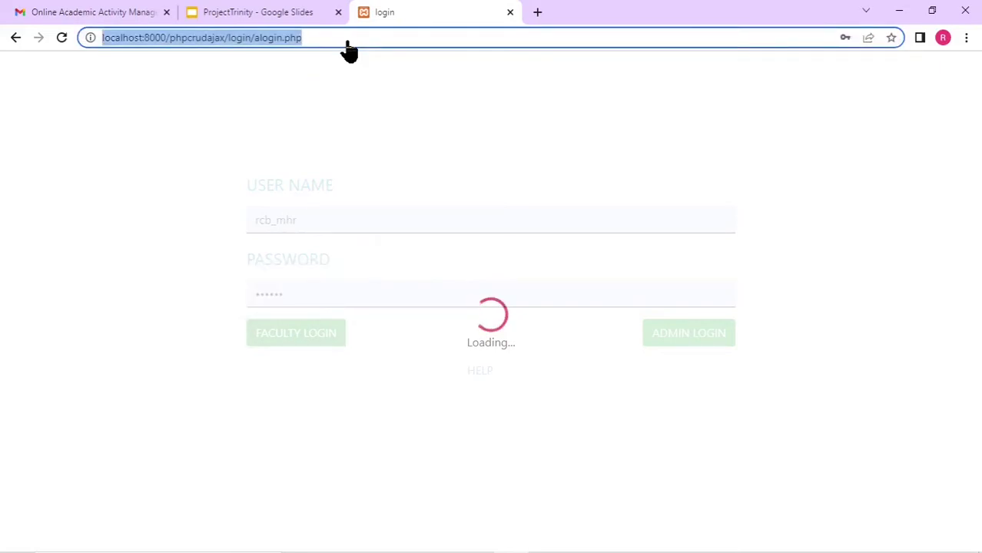
{"action": "key", "text": "Return"}
{"action": "left_click", "coordinate": [291, 301]}
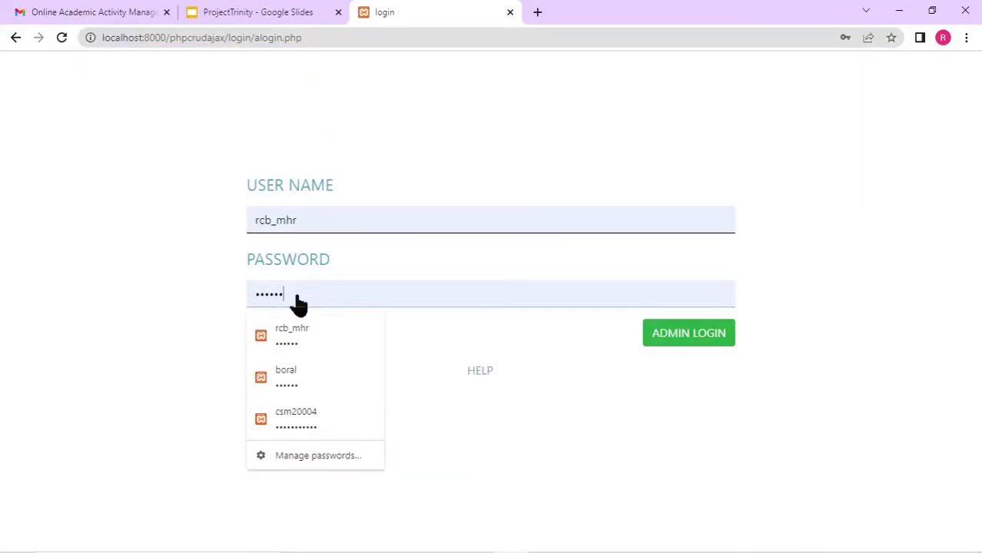
{"action": "double_click", "coordinate": [294, 305]}
{"action": "type", "text": "•••••••••"}
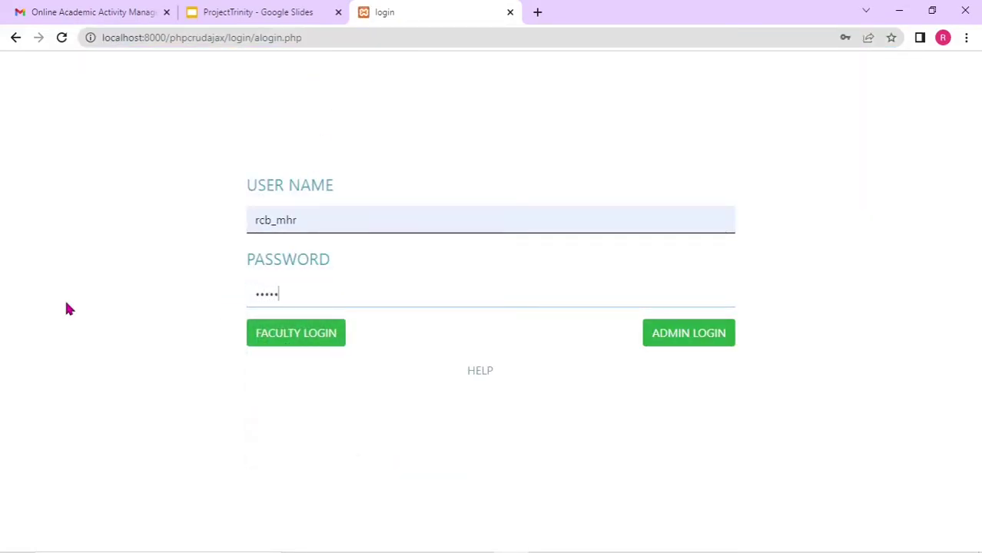
{"action": "type", "text": "•••"}
{"action": "left_click", "coordinate": [292, 334]}
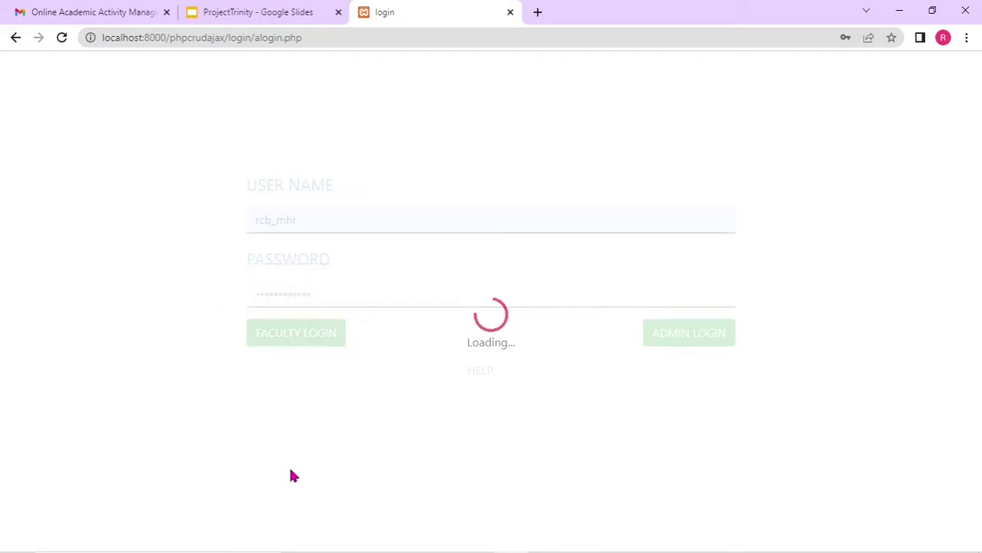
Reload the login page again and retype the corrected, longer password.
{"action": "left_click", "coordinate": [350, 36]}
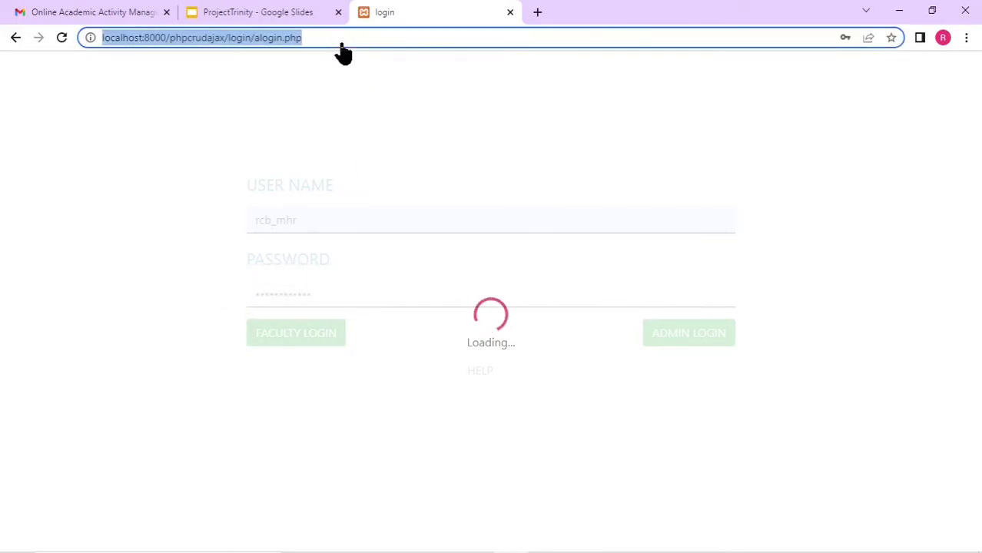
{"action": "left_click", "coordinate": [292, 300]}
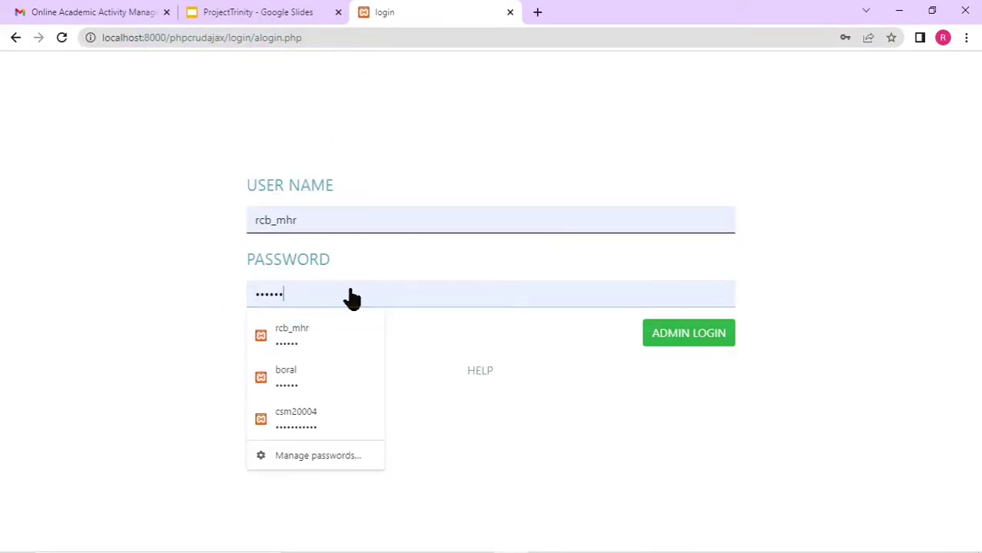
{"action": "left_click_drag", "start_coordinate": [350, 297], "coordinate": [127, 295]}
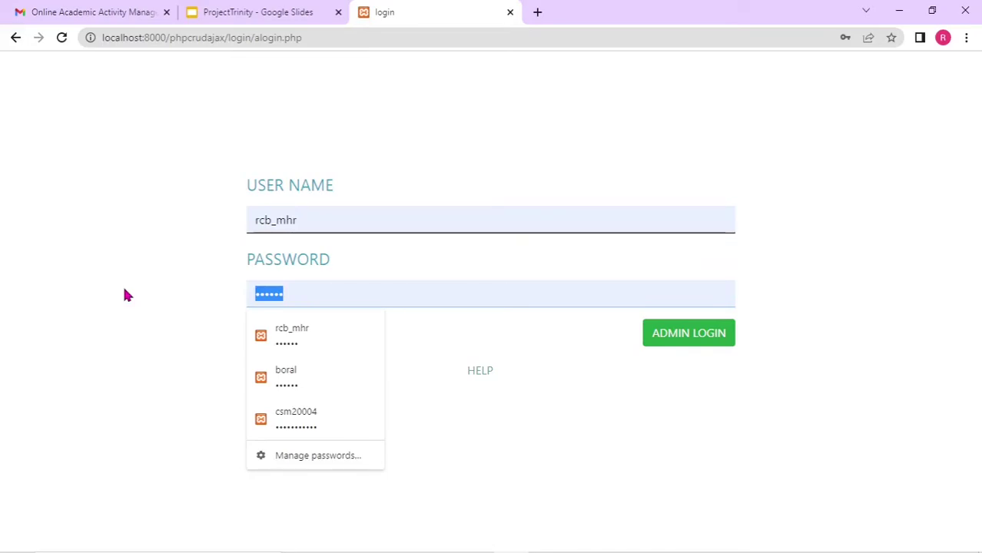
{"action": "type", "text": "••••••"}
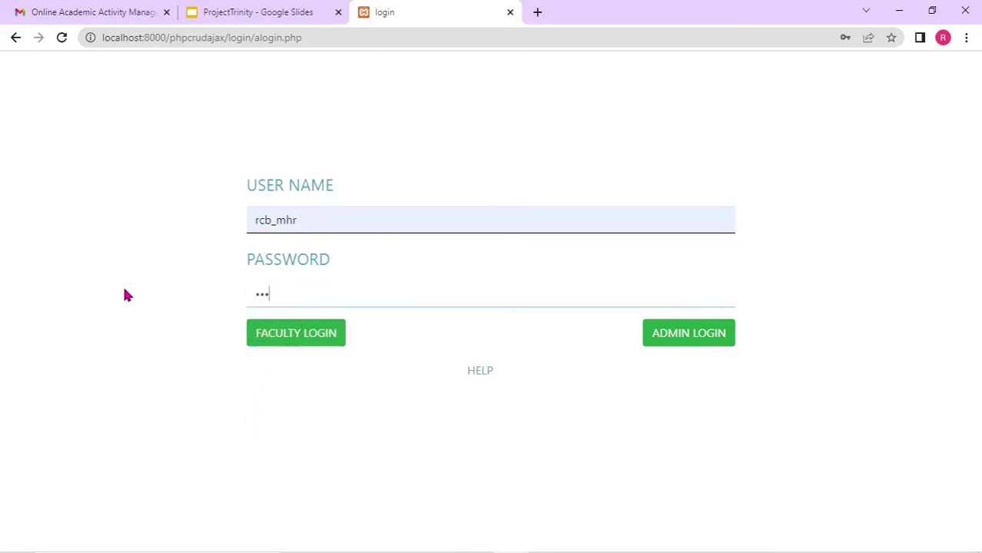
{"action": "type", "text": "••••"}
Sign in as faculty, decline Chrome's password update, and open then close Edit Profile.
{"action": "left_click", "coordinate": [338, 336]}
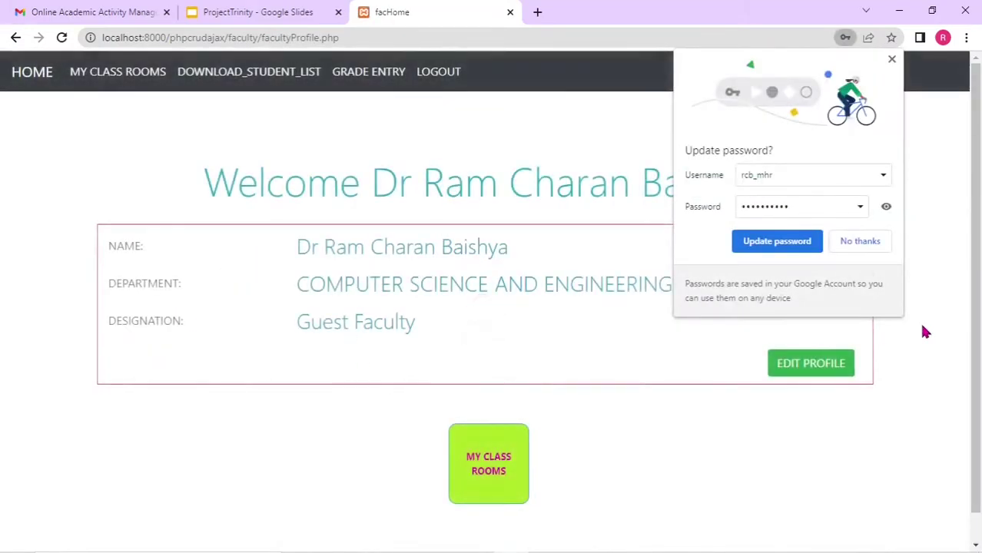
{"action": "left_click", "coordinate": [876, 242]}
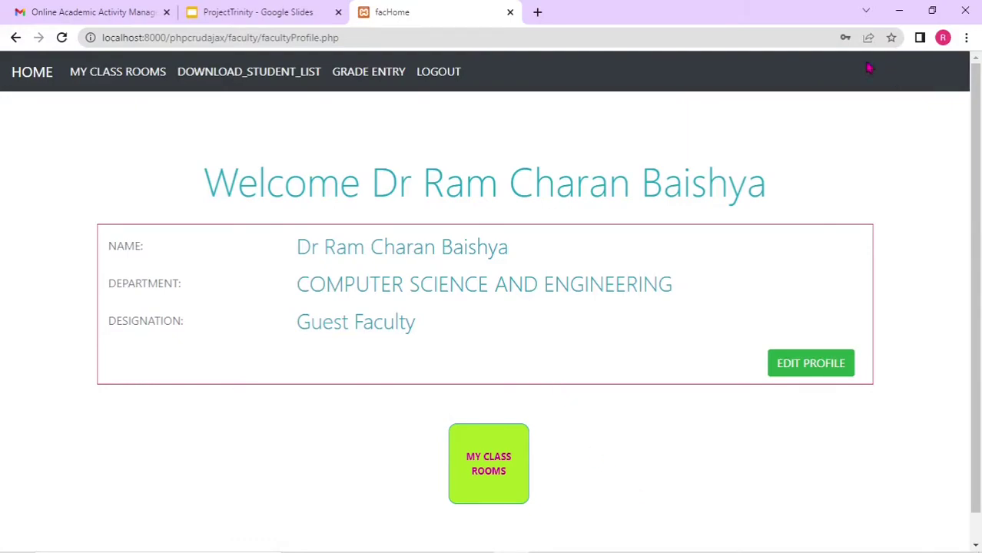
{"action": "left_click", "coordinate": [932, 11]}
{"action": "scroll", "coordinate": [760, 311], "scroll_direction": "down", "scroll_amount": 2}
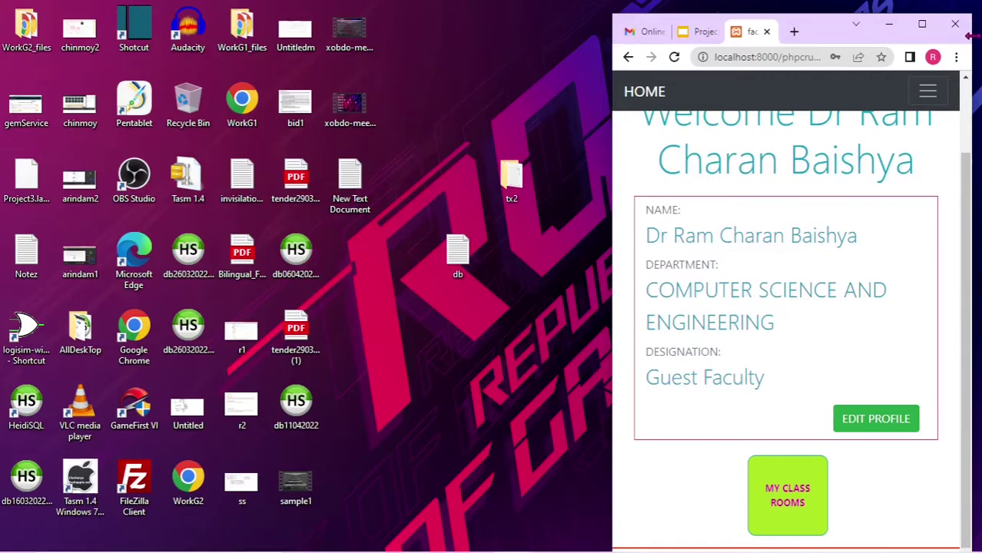
{"action": "left_click", "coordinate": [925, 29]}
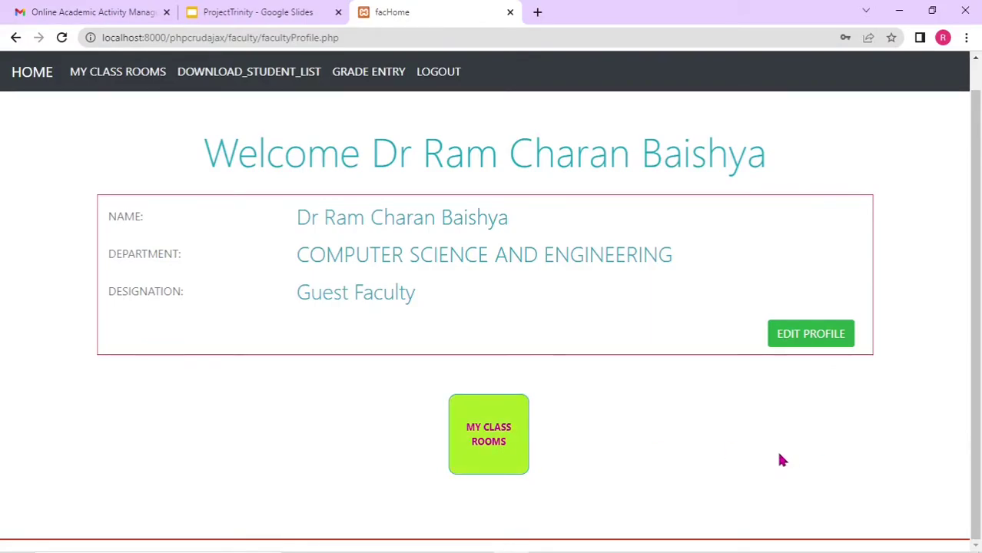
{"action": "left_click", "coordinate": [837, 338]}
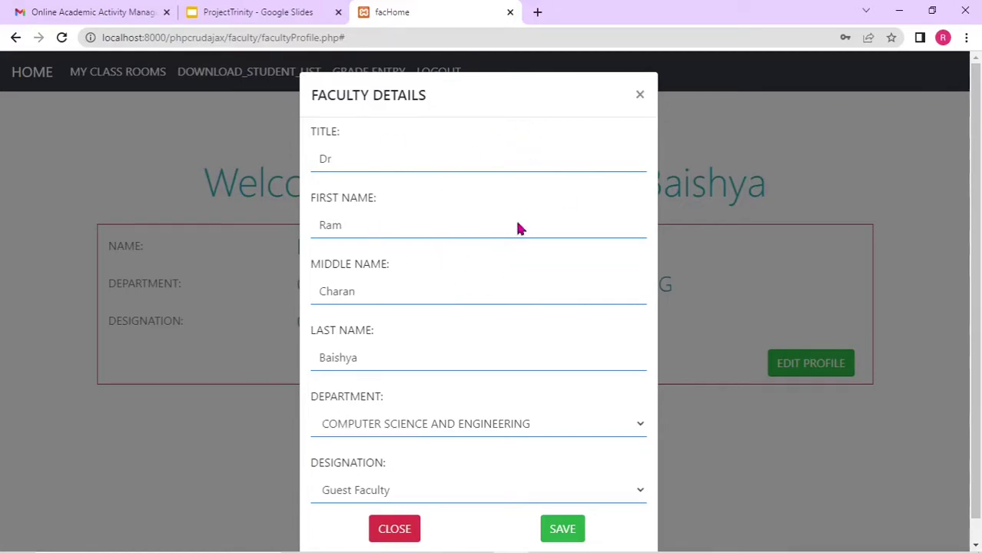
{"action": "left_click", "coordinate": [639, 94]}
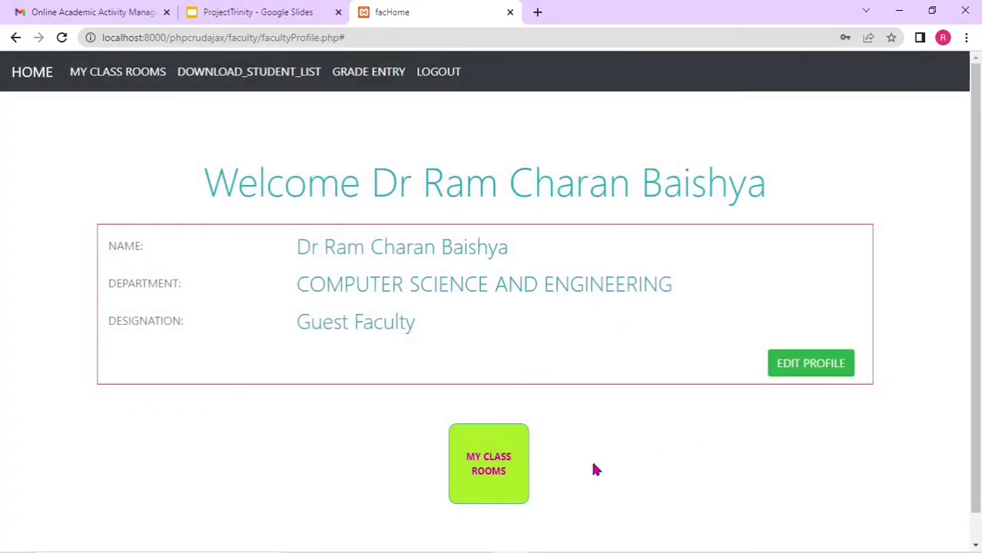
Open My Class Rooms to load the Spring Semester 2022 course cards.
{"action": "left_click", "coordinate": [488, 470]}
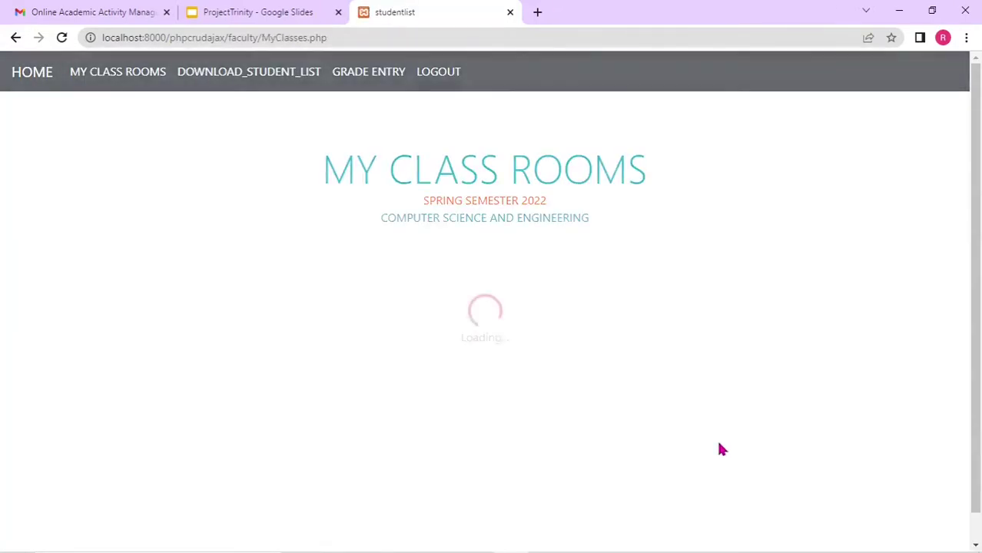
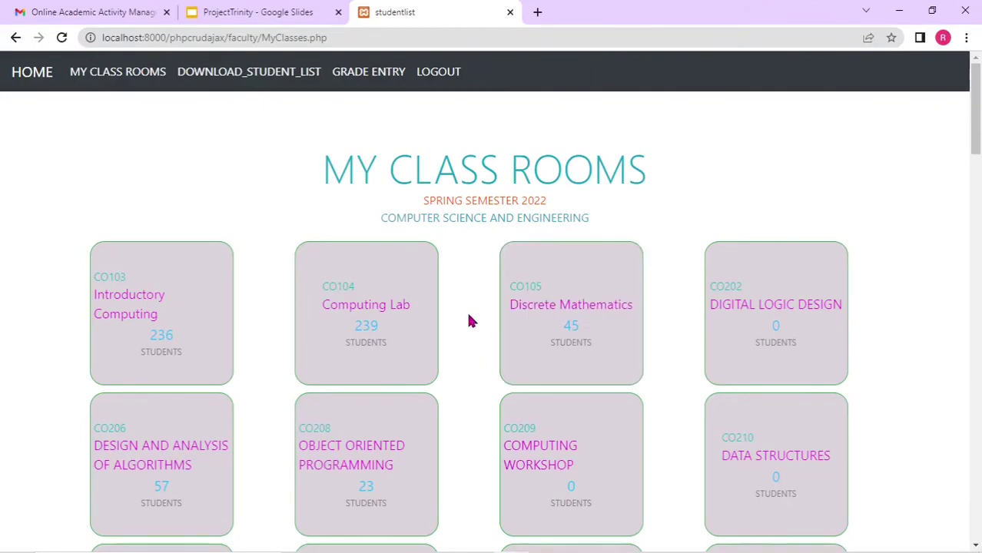
{"action": "scroll", "coordinate": [471, 321], "scroll_direction": "down", "scroll_amount": 5}
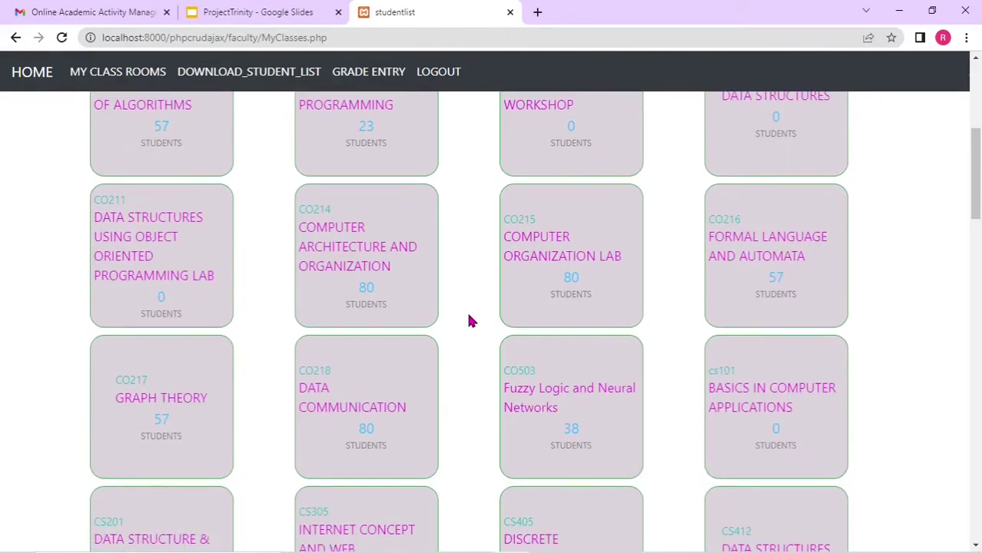
{"action": "scroll", "coordinate": [471, 321], "scroll_direction": "up", "scroll_amount": 3}
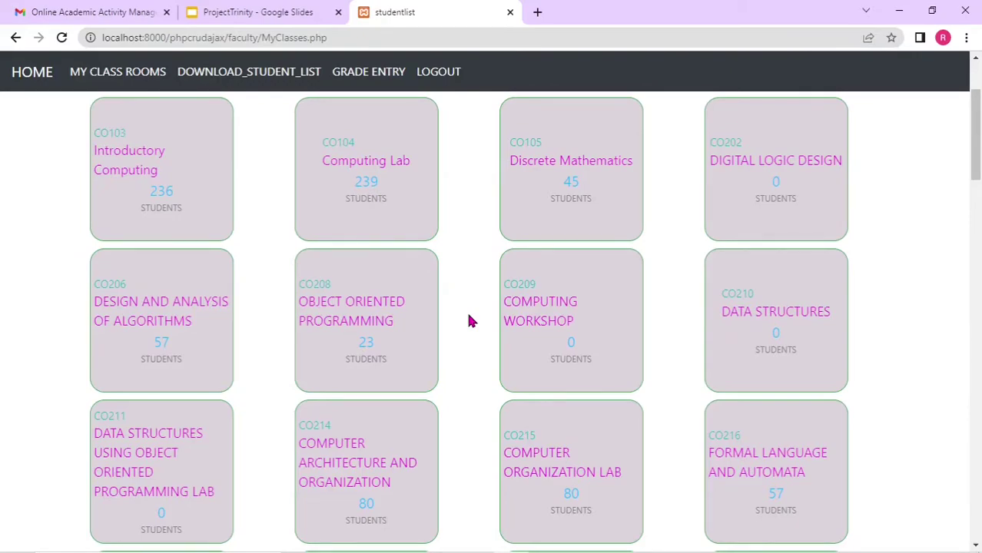
{"action": "scroll", "coordinate": [471, 321], "scroll_direction": "up", "scroll_amount": 2}
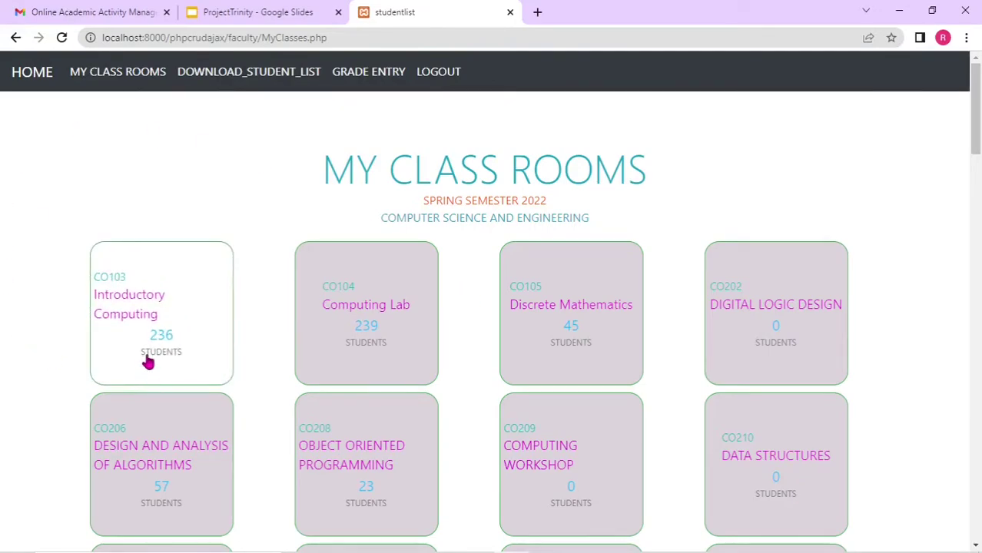
Open CO103 Introductory Computing and scroll through its nine batches, all grades not submitted.
{"action": "left_click", "coordinate": [170, 365]}
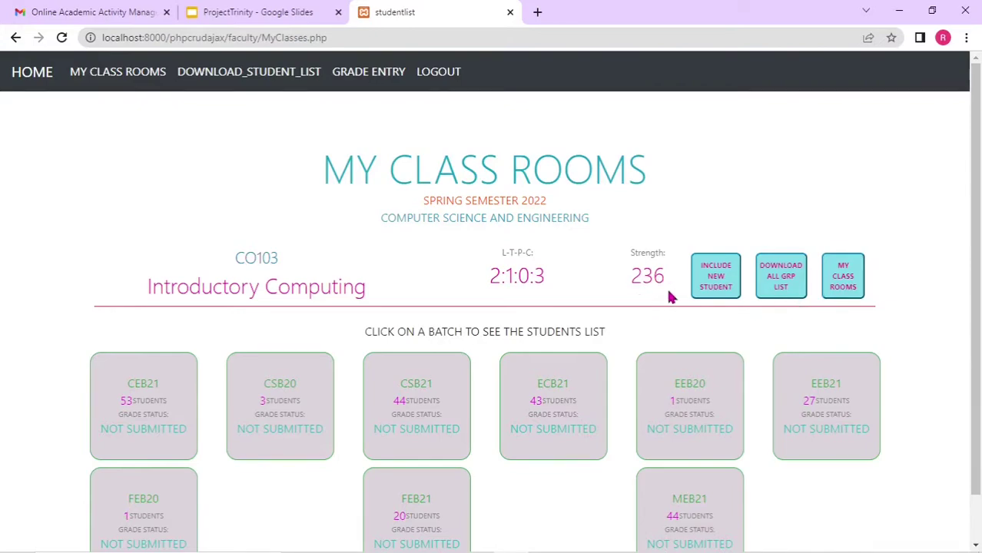
{"action": "scroll", "coordinate": [669, 301], "scroll_direction": "down", "scroll_amount": 1}
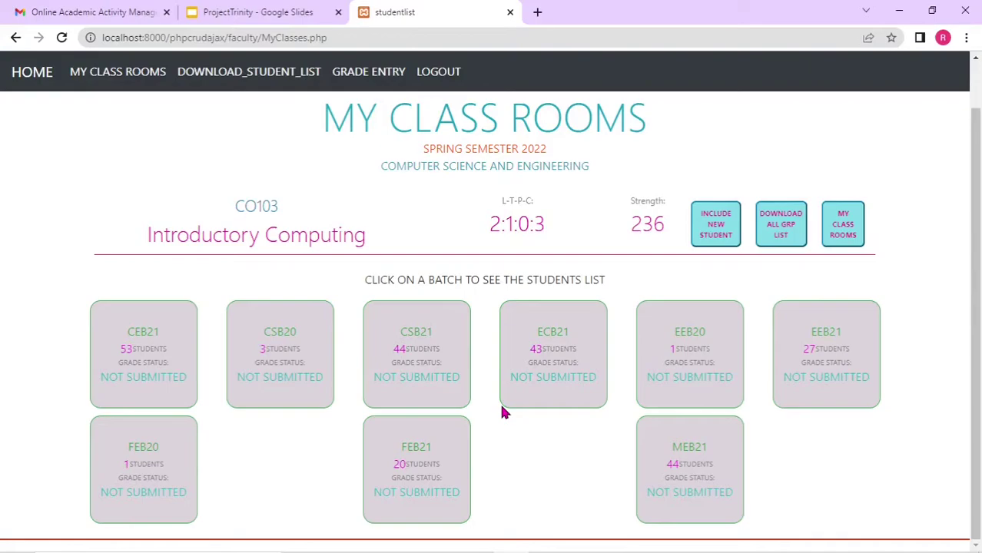
Open the CEB21 batch's 53-student list and check the first grade dropdown, leaving it NONE.
{"action": "left_click", "coordinate": [165, 368]}
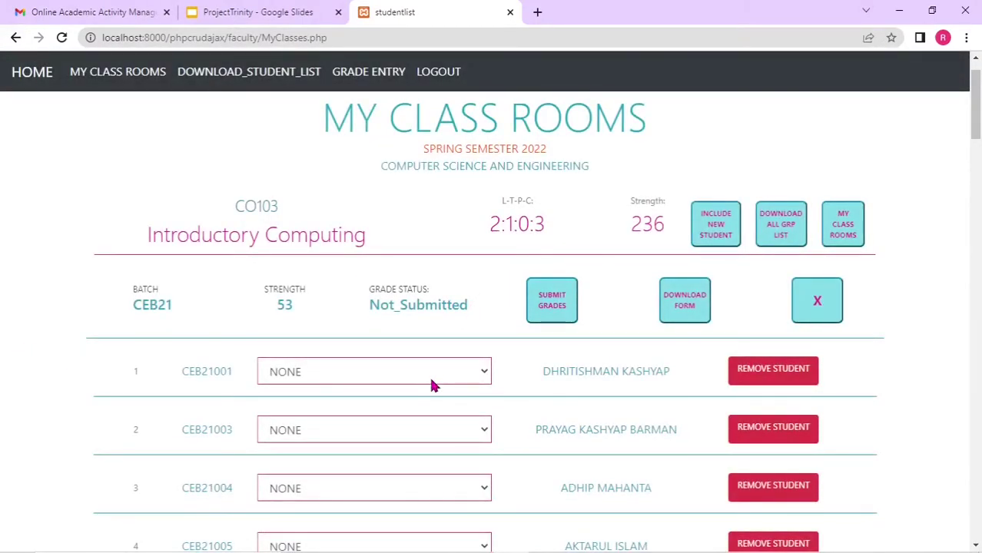
{"action": "scroll", "coordinate": [432, 384], "scroll_direction": "down", "scroll_amount": 2}
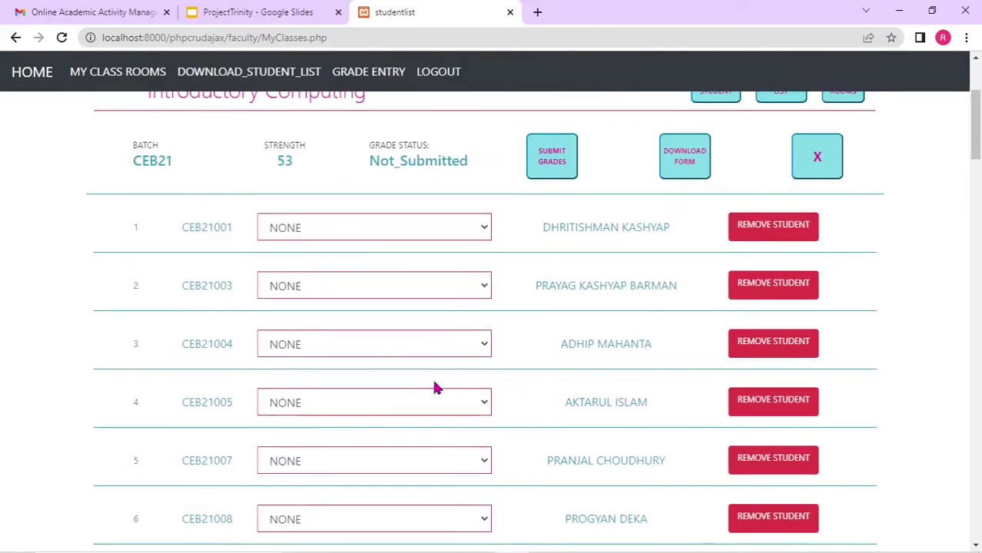
{"action": "left_click", "coordinate": [338, 226]}
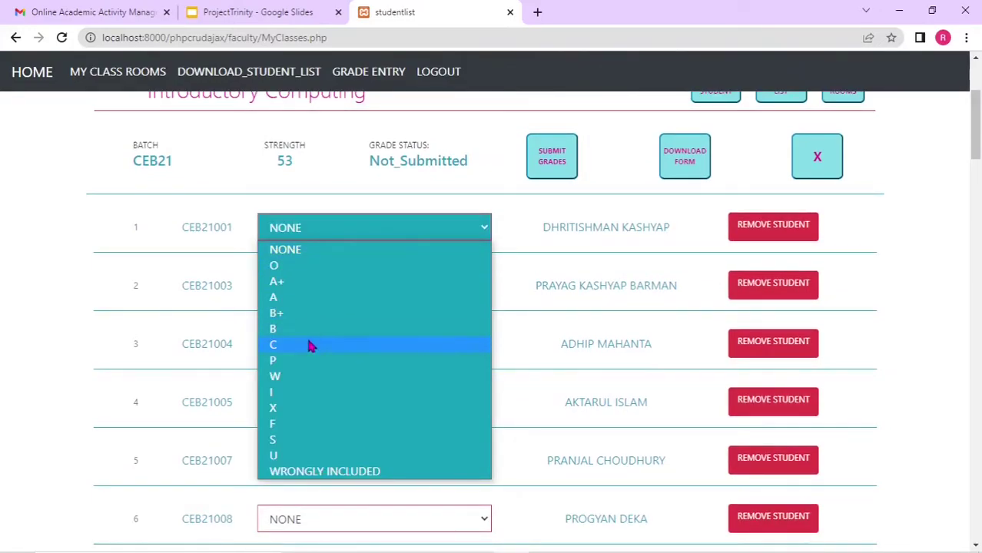
{"action": "left_click", "coordinate": [329, 222]}
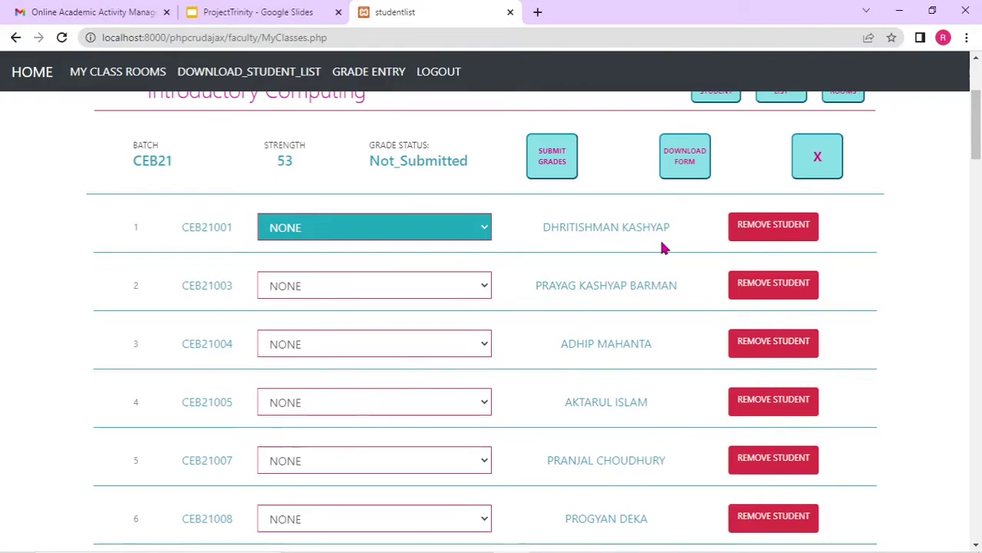
{"action": "scroll", "coordinate": [662, 246], "scroll_direction": "up", "scroll_amount": 1}
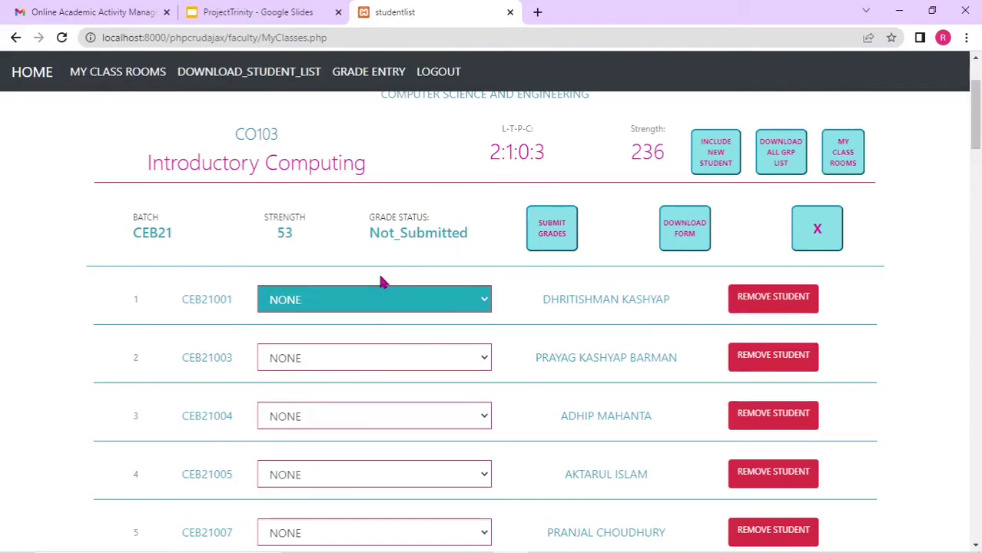
Close CEB21, give the single EEB20 student grade O, submit, and download the grade form PDF.
{"action": "left_click", "coordinate": [816, 229]}
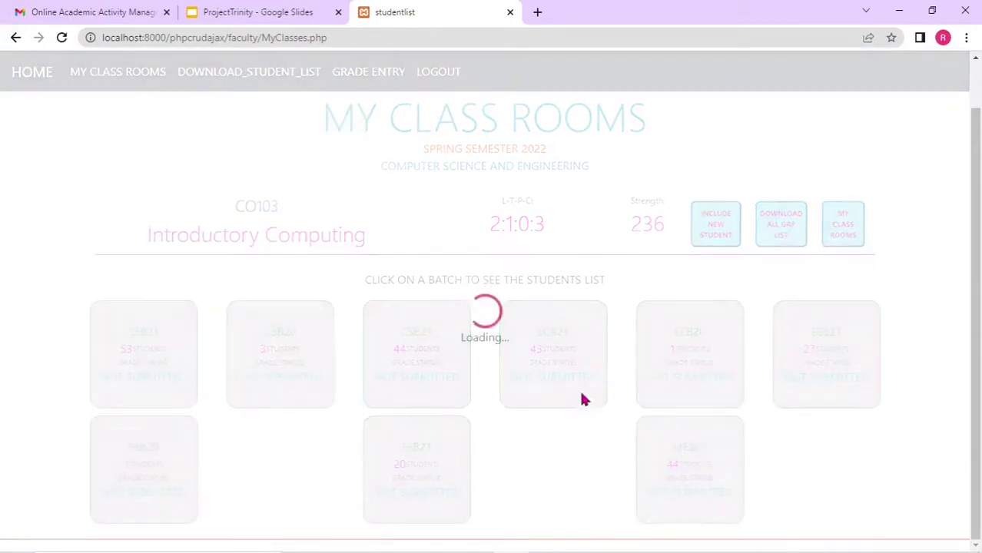
{"action": "left_click", "coordinate": [702, 357]}
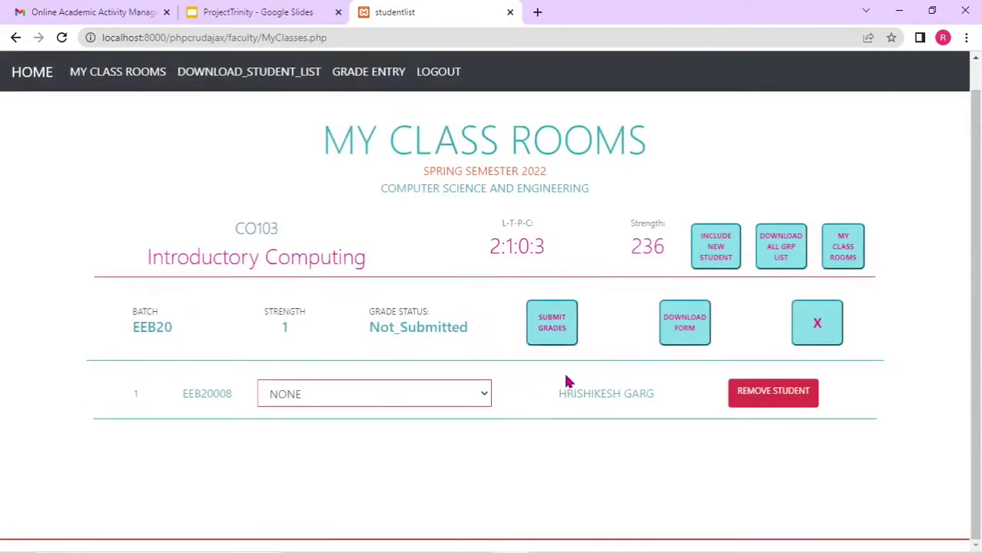
{"action": "left_click", "coordinate": [312, 398]}
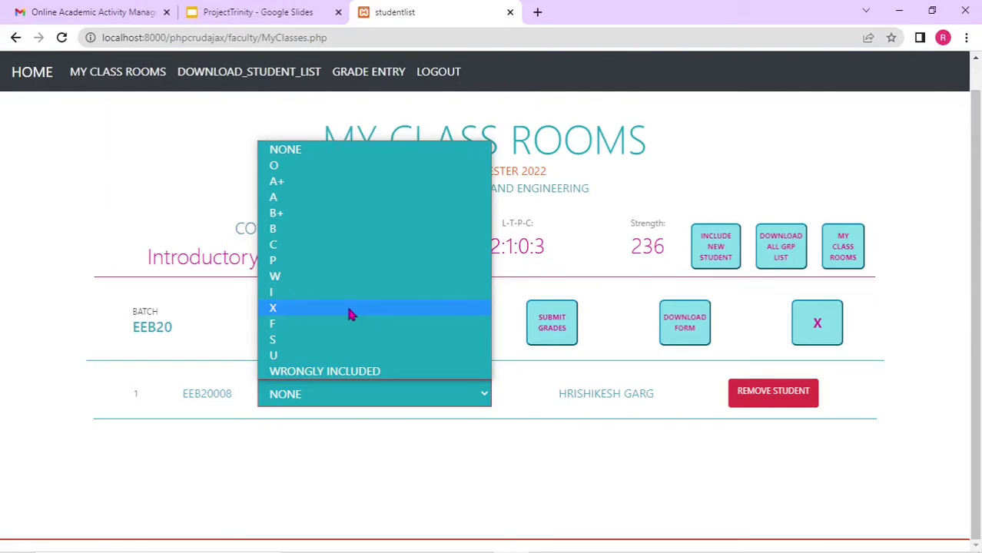
{"action": "left_click", "coordinate": [315, 166]}
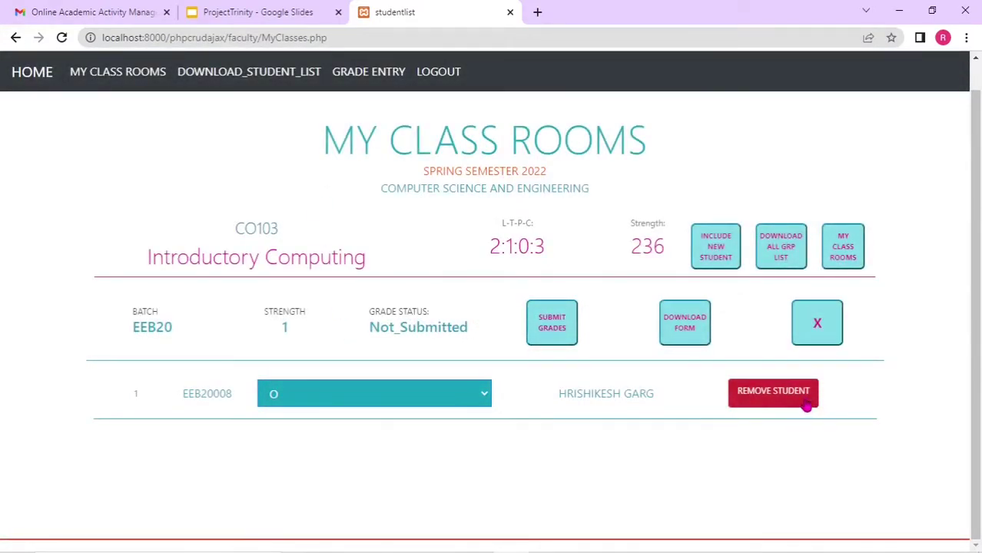
{"action": "left_click", "coordinate": [549, 330]}
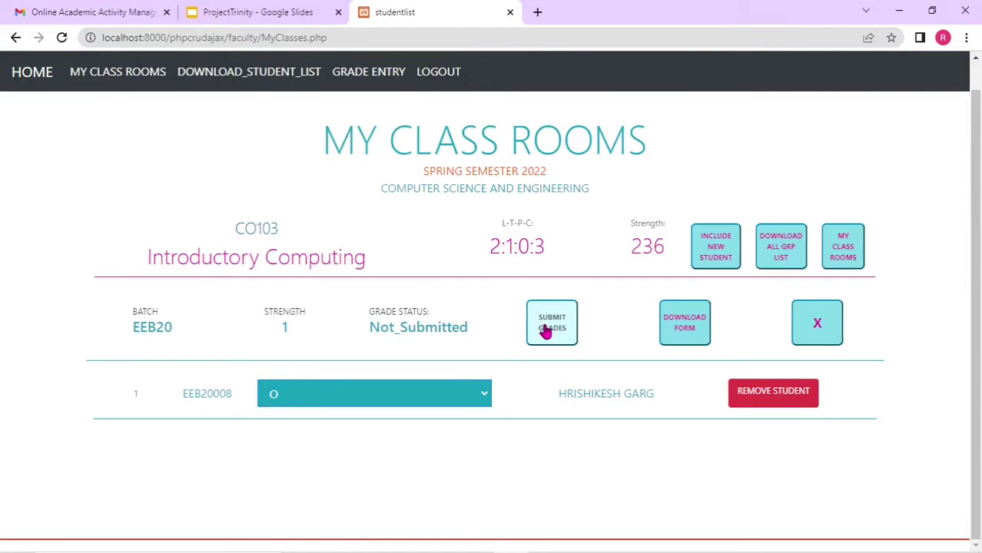
{"action": "left_click", "coordinate": [690, 328]}
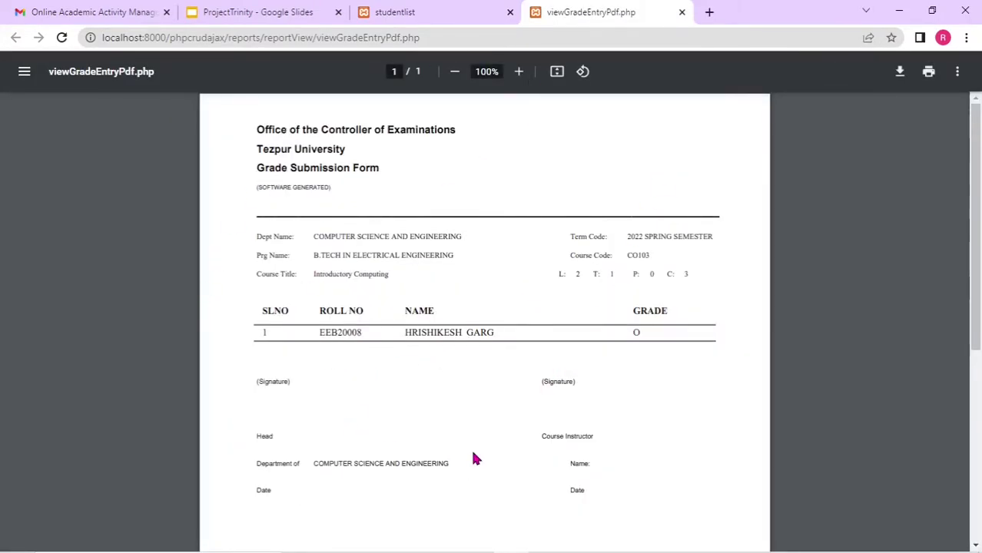
Scroll through the Grade Submission Form PDF, then return to the EEB20 student list tab.
{"action": "scroll", "coordinate": [473, 457], "scroll_direction": "down", "scroll_amount": 1}
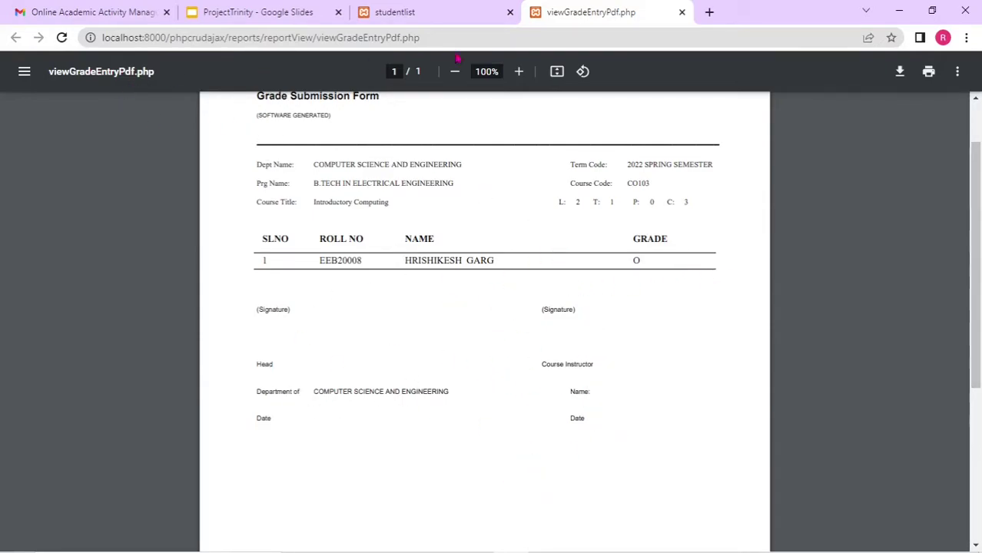
{"action": "left_click", "coordinate": [433, 12]}
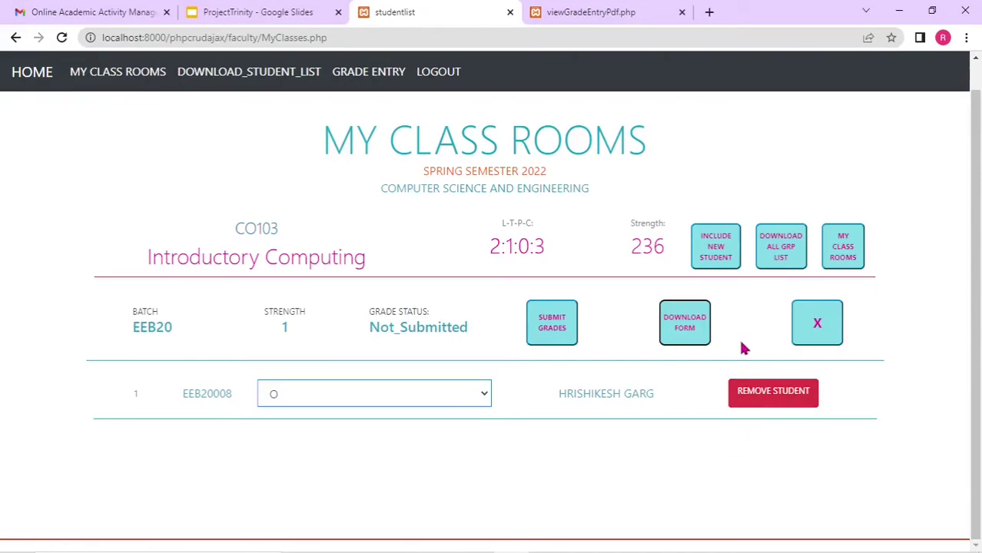
{"action": "left_click", "coordinate": [731, 261]}
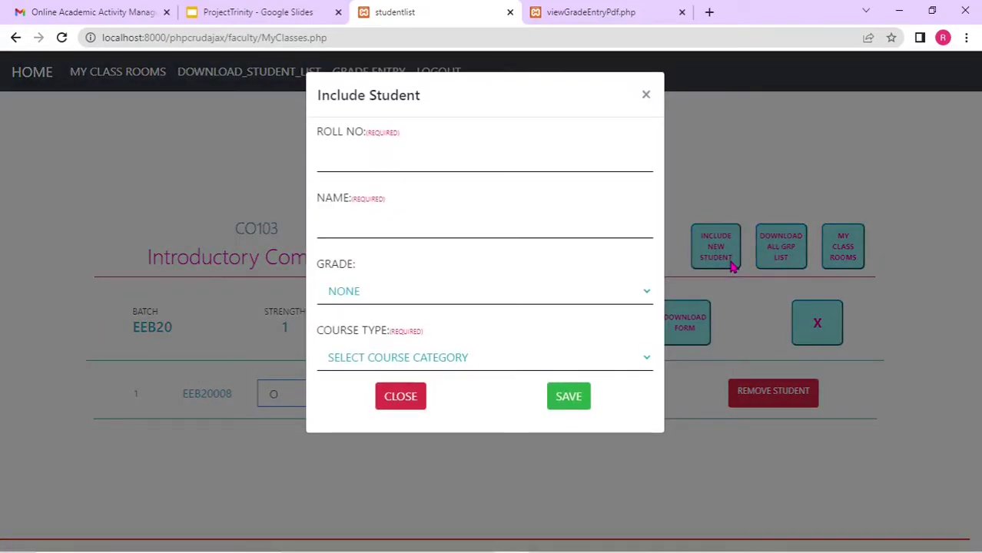
{"action": "left_click", "coordinate": [335, 167]}
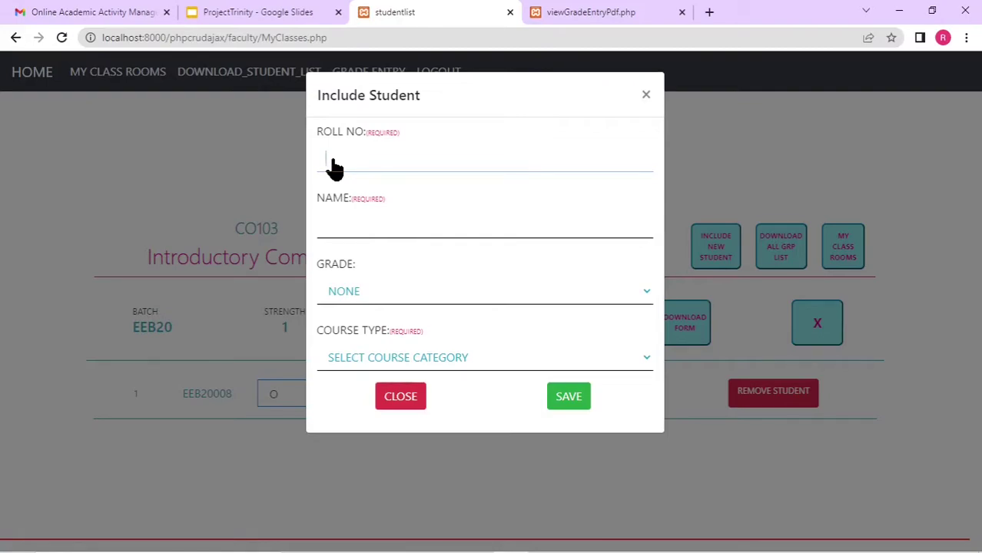
{"action": "type", "text": "CSM20001"}
{"action": "key", "text": "Tab"}
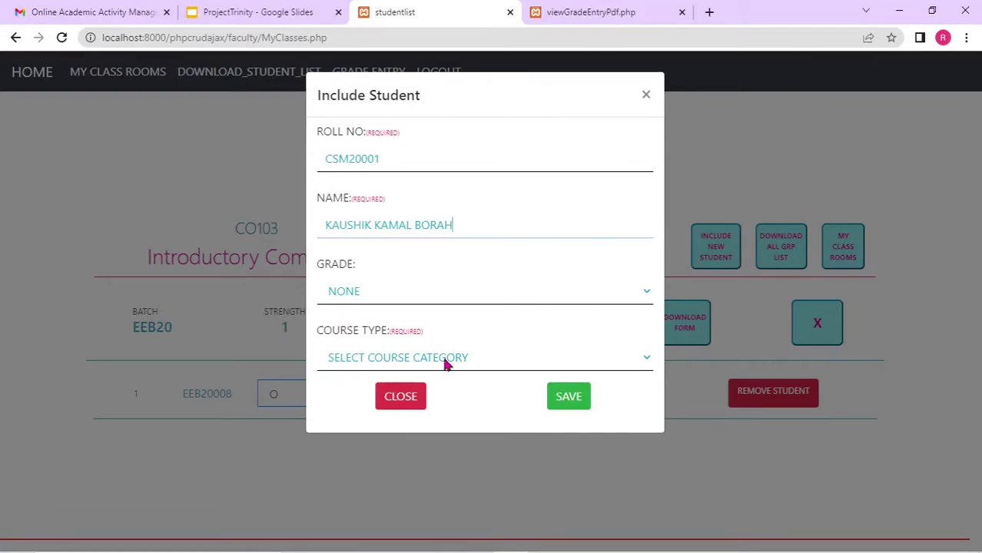
Review the COURSE TYPE categories, then close the Include Student form without saving.
{"action": "left_click", "coordinate": [388, 365]}
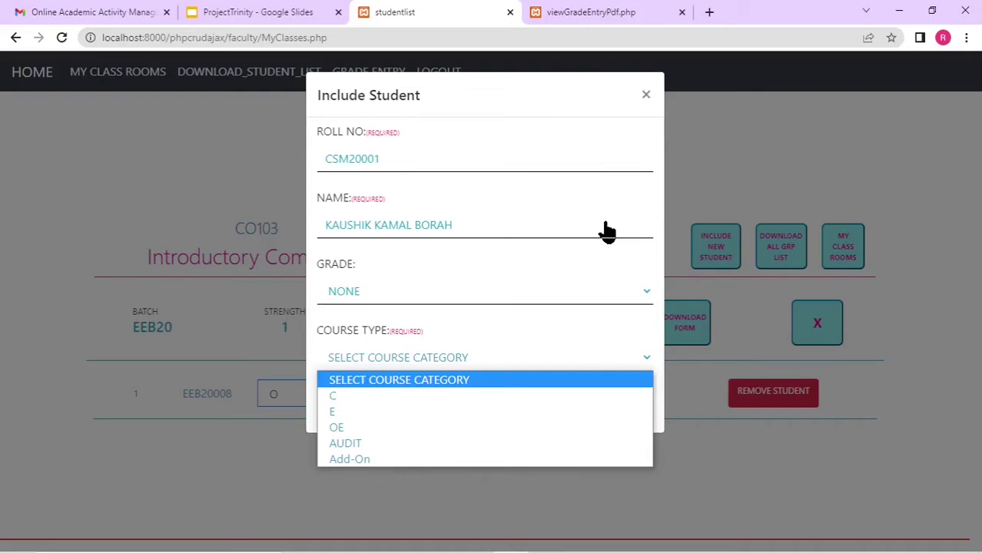
{"action": "left_click", "coordinate": [645, 97]}
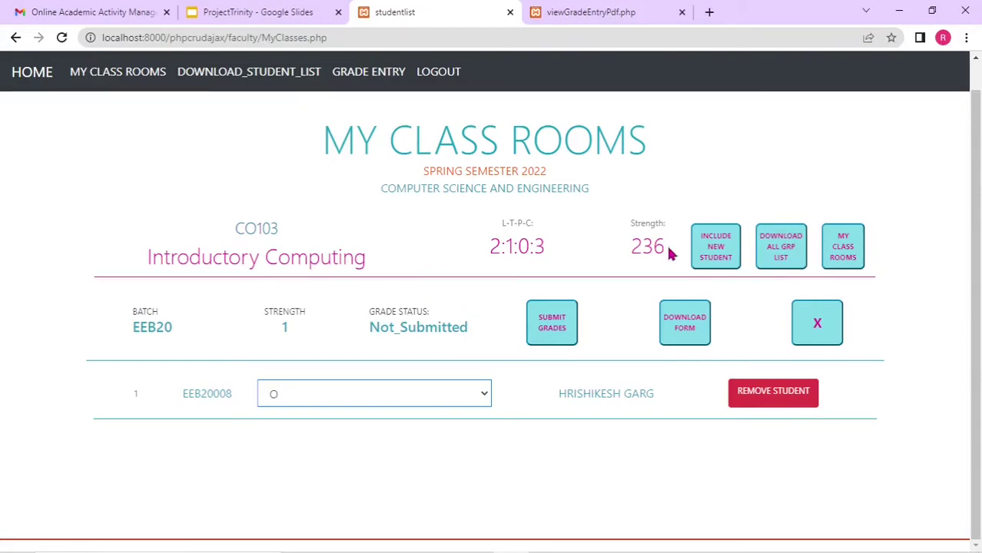
Shrink the browser window and confirm the EEB20 student's grade stays O.
{"action": "left_click", "coordinate": [933, 17]}
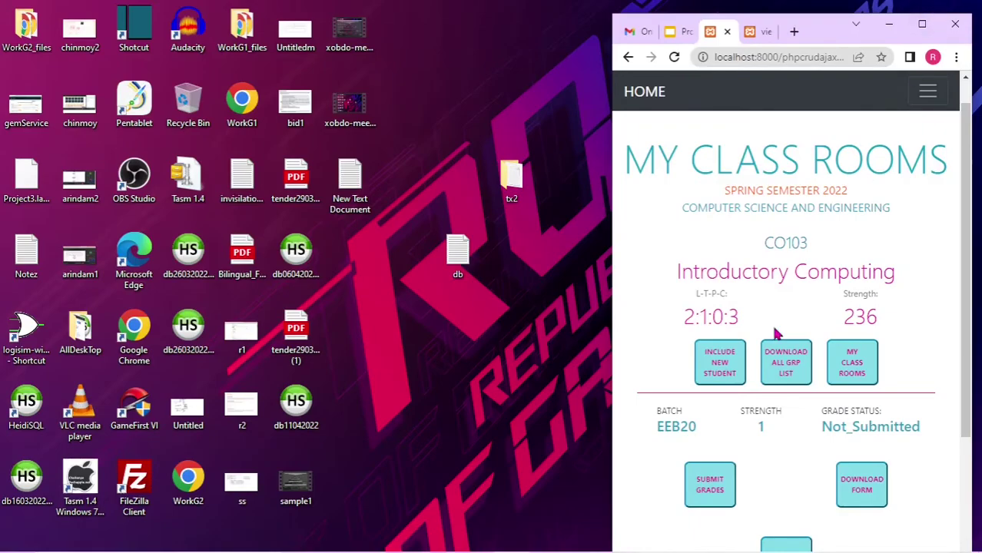
{"action": "scroll", "coordinate": [776, 335], "scroll_direction": "down", "scroll_amount": 2}
{"action": "scroll", "coordinate": [774, 333], "scroll_direction": "up", "scroll_amount": 1}
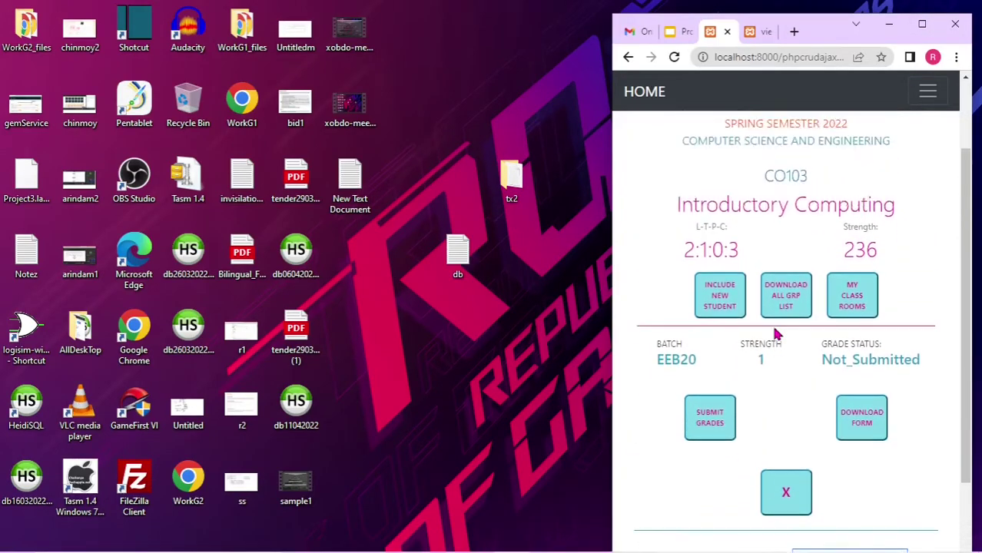
{"action": "scroll", "coordinate": [775, 334], "scroll_direction": "down", "scroll_amount": 1}
{"action": "left_click", "coordinate": [823, 479]}
{"action": "left_click", "coordinate": [823, 479]}
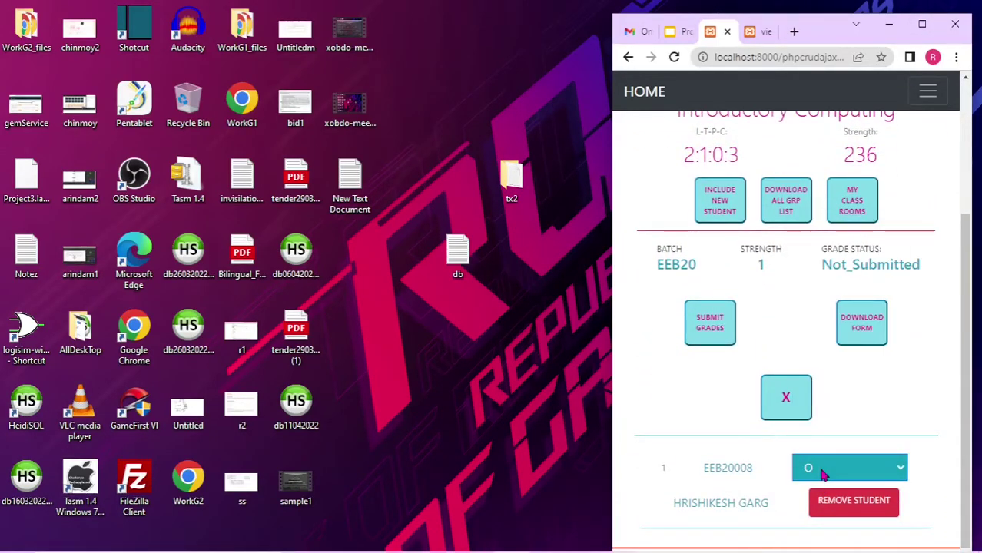
Drag the browser's left edge outward so the EEB20 page reflows to full width.
{"action": "scroll", "coordinate": [753, 322], "scroll_direction": "up", "scroll_amount": 2}
{"action": "scroll", "coordinate": [755, 324], "scroll_direction": "down", "scroll_amount": 2}
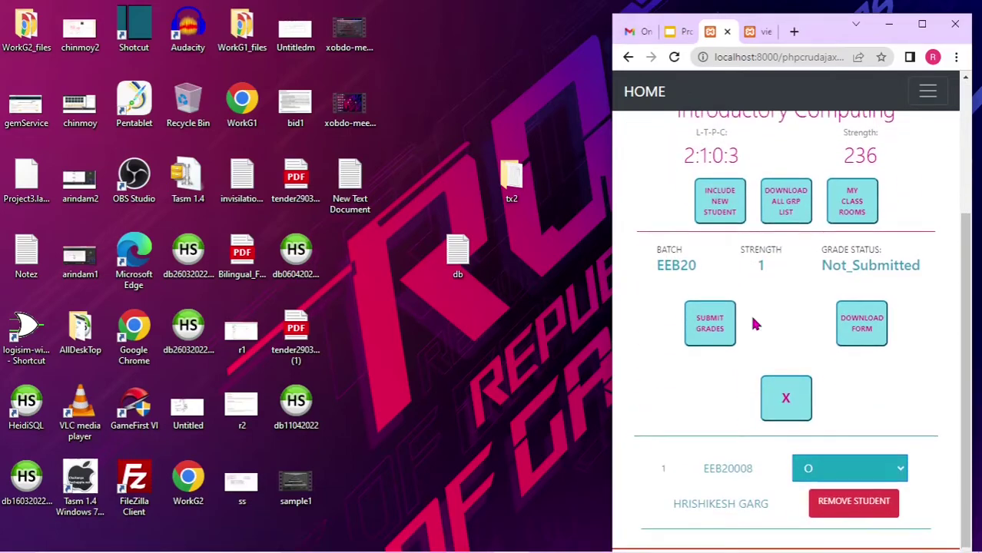
{"action": "scroll", "coordinate": [754, 324], "scroll_direction": "up", "scroll_amount": 2}
{"action": "scroll", "coordinate": [755, 324], "scroll_direction": "down", "scroll_amount": 2}
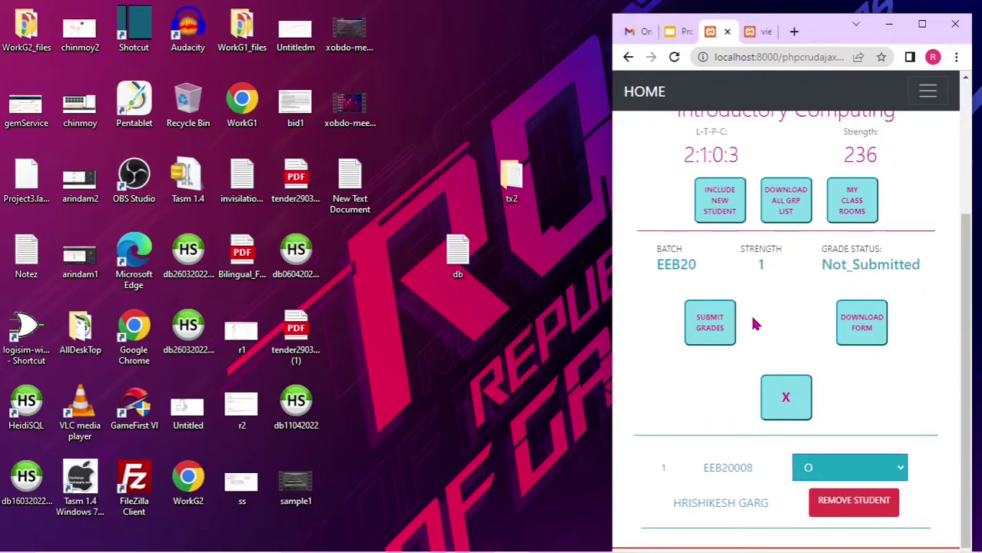
{"action": "scroll", "coordinate": [766, 354], "scroll_direction": "up", "scroll_amount": 2}
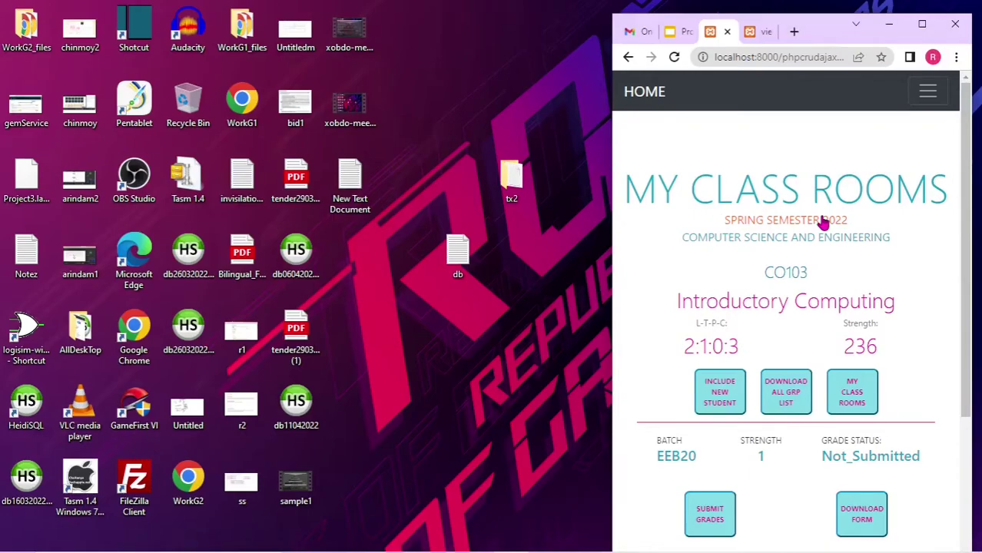
{"action": "scroll", "coordinate": [816, 301], "scroll_direction": "down", "scroll_amount": 2}
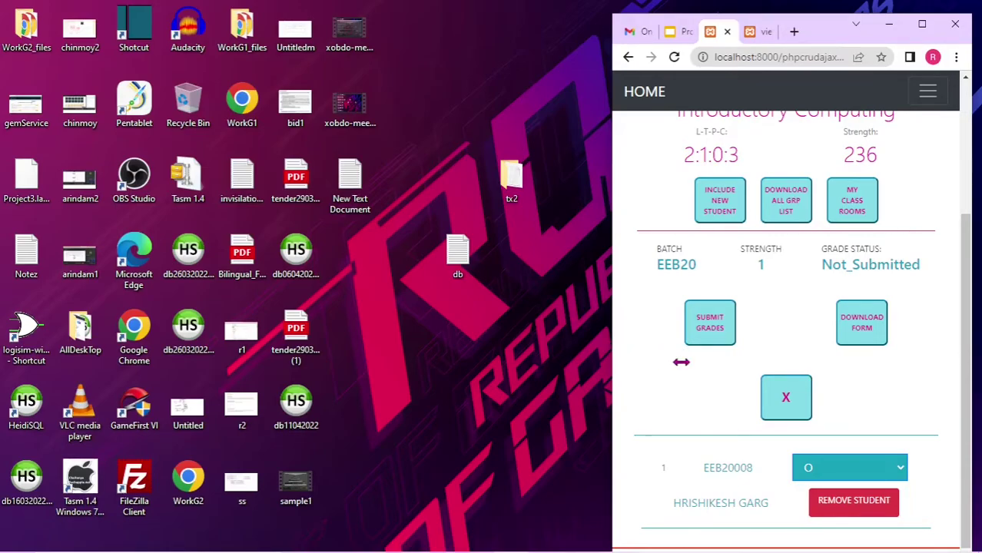
{"action": "left_click_drag", "start_coordinate": [681, 362], "coordinate": [4, 288]}
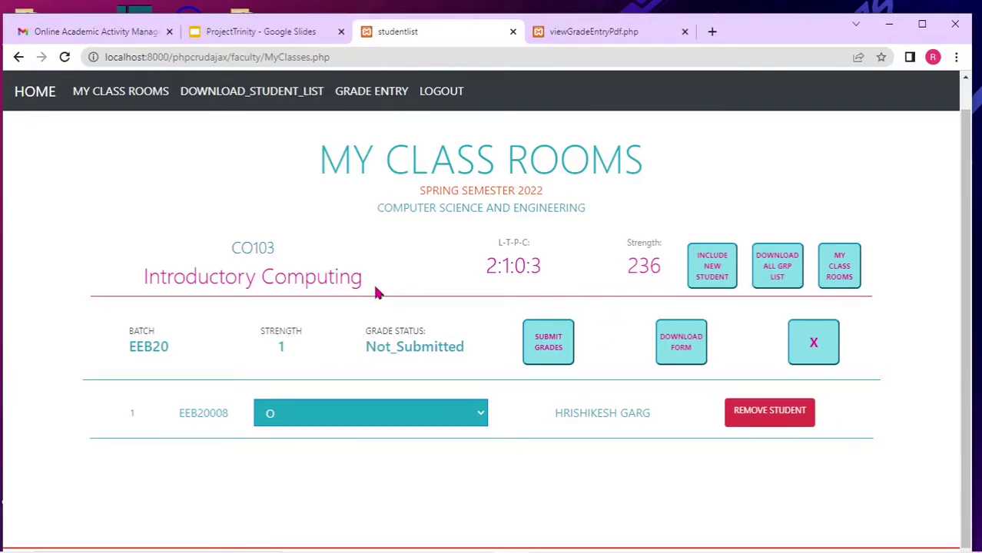
Submit and confirm the EEB20 grades, then download the Grade Submission Form PDF.
{"action": "left_click", "coordinate": [548, 341]}
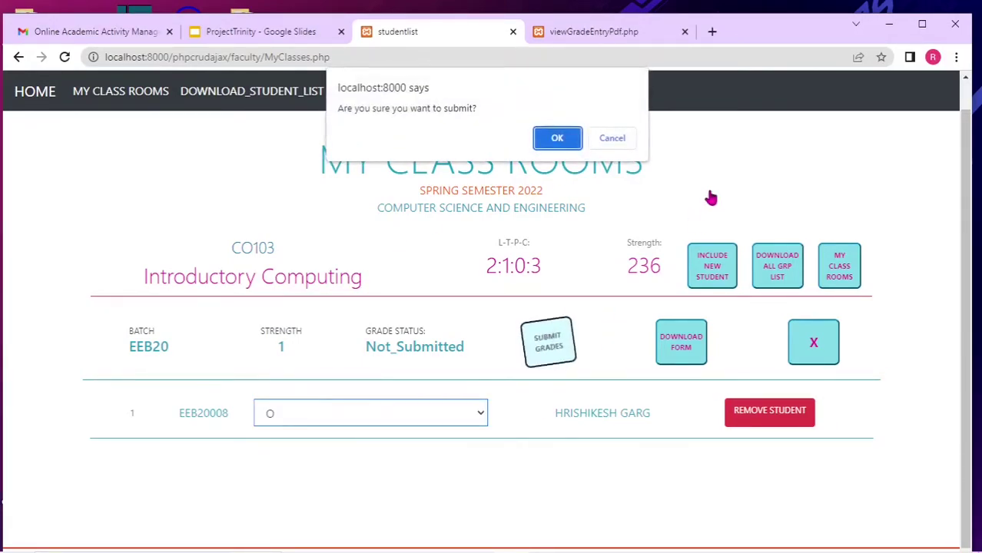
{"action": "left_click", "coordinate": [557, 138]}
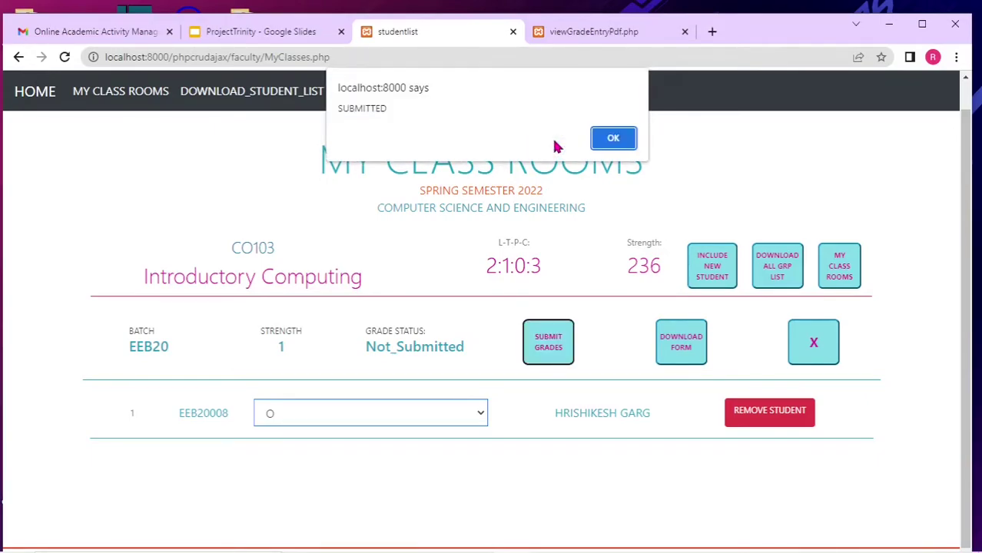
{"action": "left_click", "coordinate": [618, 139]}
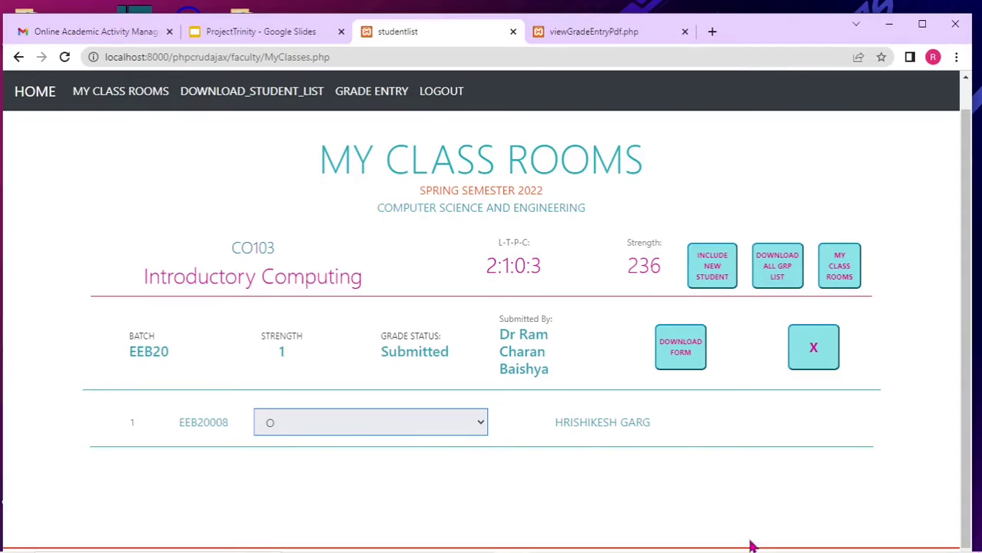
{"action": "left_click", "coordinate": [678, 347]}
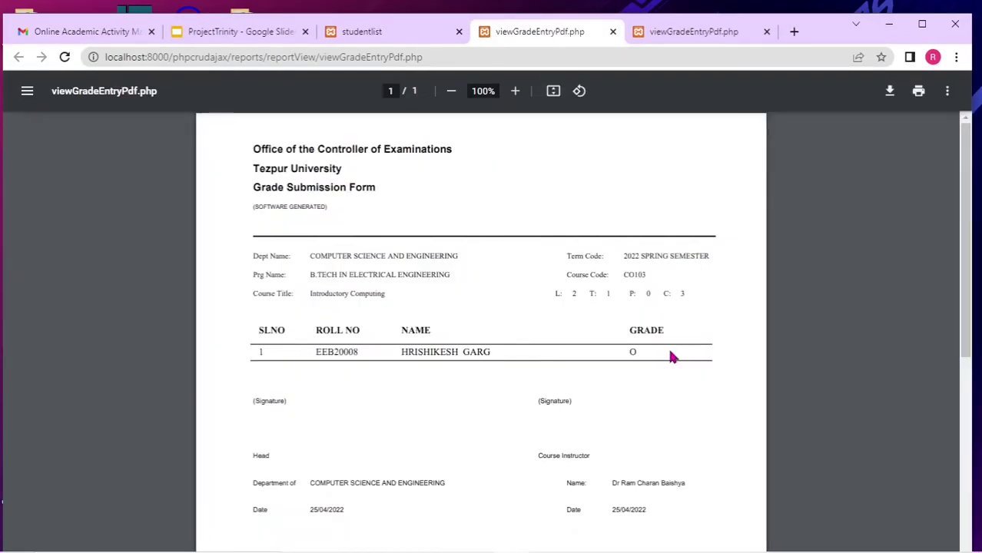
{"action": "scroll", "coordinate": [668, 347], "scroll_direction": "down", "scroll_amount": 2}
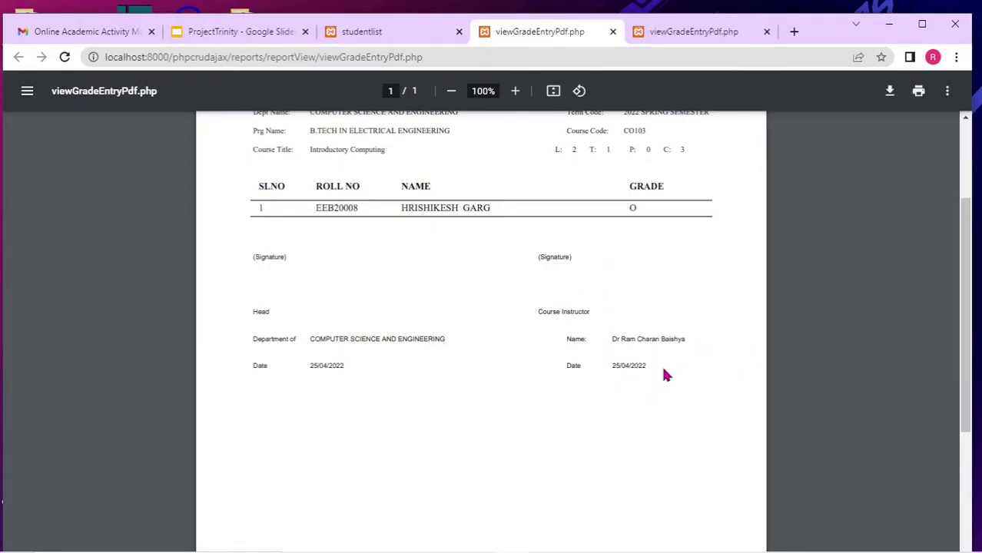
{"action": "scroll", "coordinate": [666, 374], "scroll_direction": "up", "scroll_amount": 1}
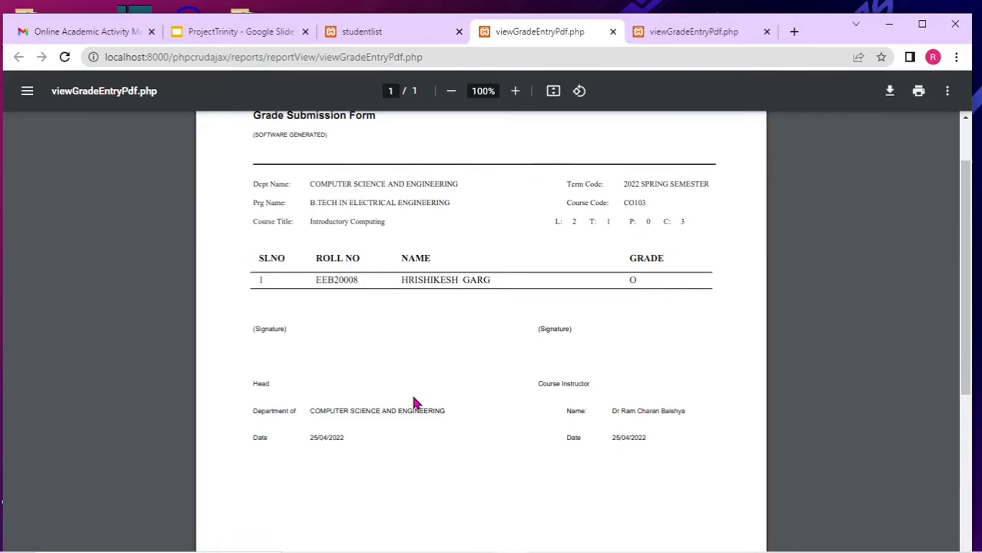
{"action": "scroll", "coordinate": [412, 402], "scroll_direction": "up", "scroll_amount": 1}
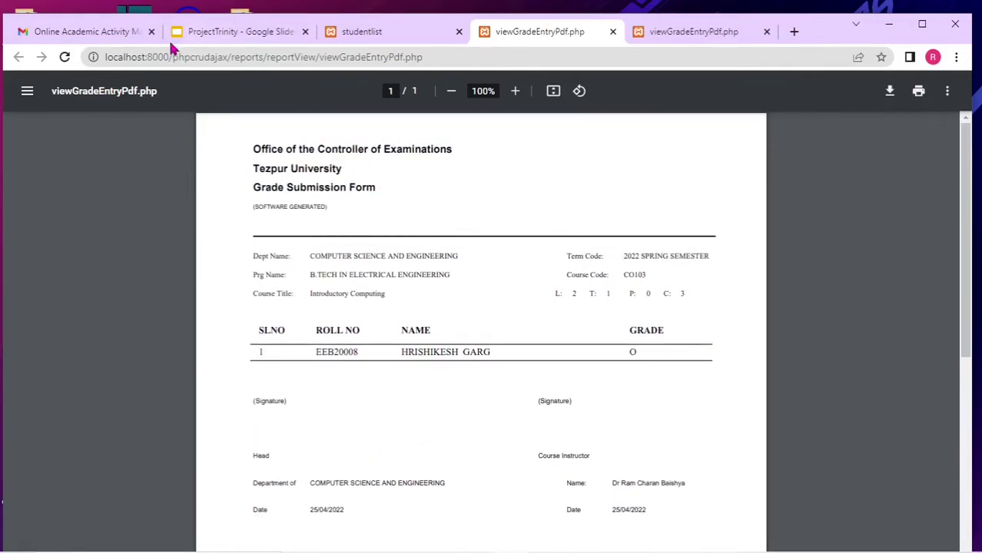
{"action": "left_click", "coordinate": [401, 34]}
Close both viewGradeEntryPdf grade form tabs.
{"action": "left_click", "coordinate": [613, 32]}
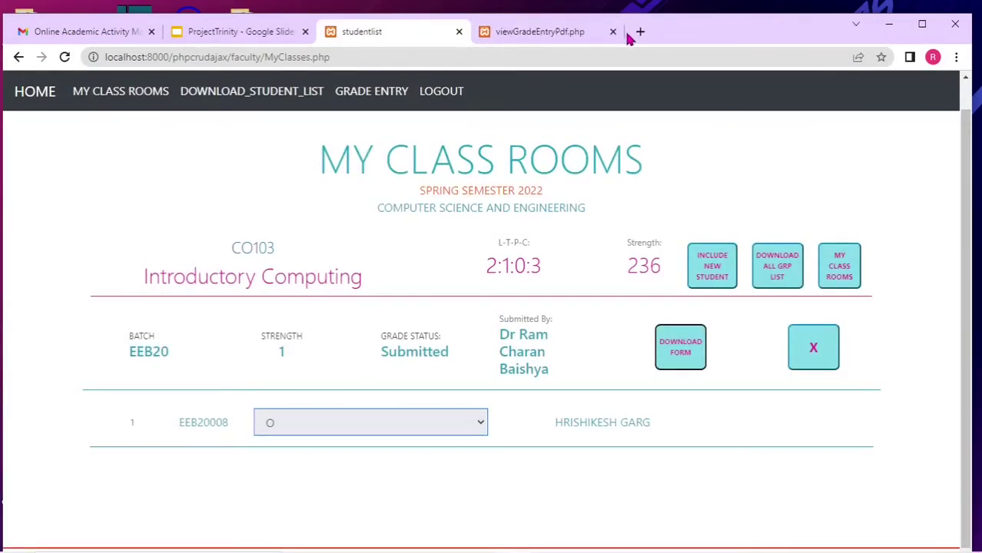
{"action": "left_click", "coordinate": [621, 33]}
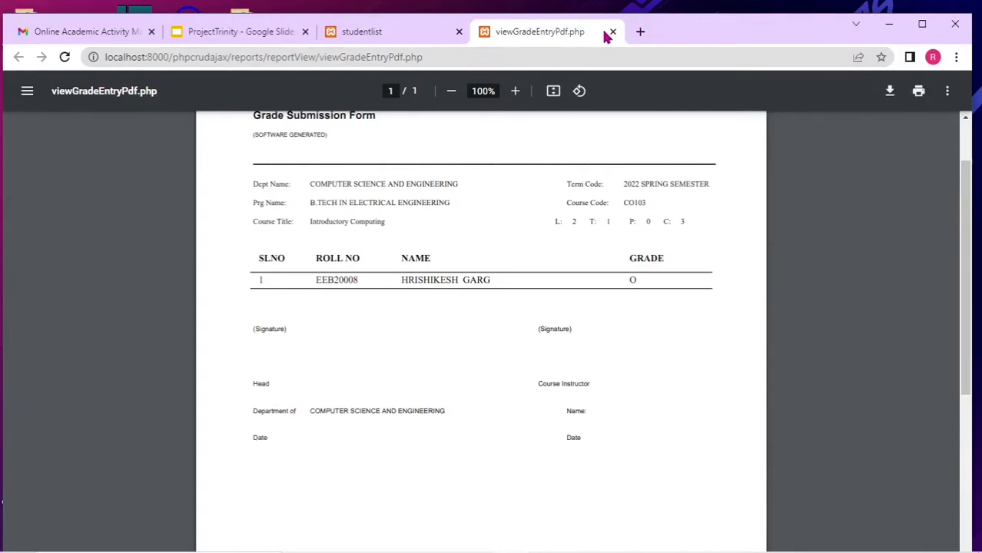
{"action": "left_click", "coordinate": [612, 33]}
{"action": "scroll", "coordinate": [622, 365], "scroll_direction": "up", "scroll_amount": 1}
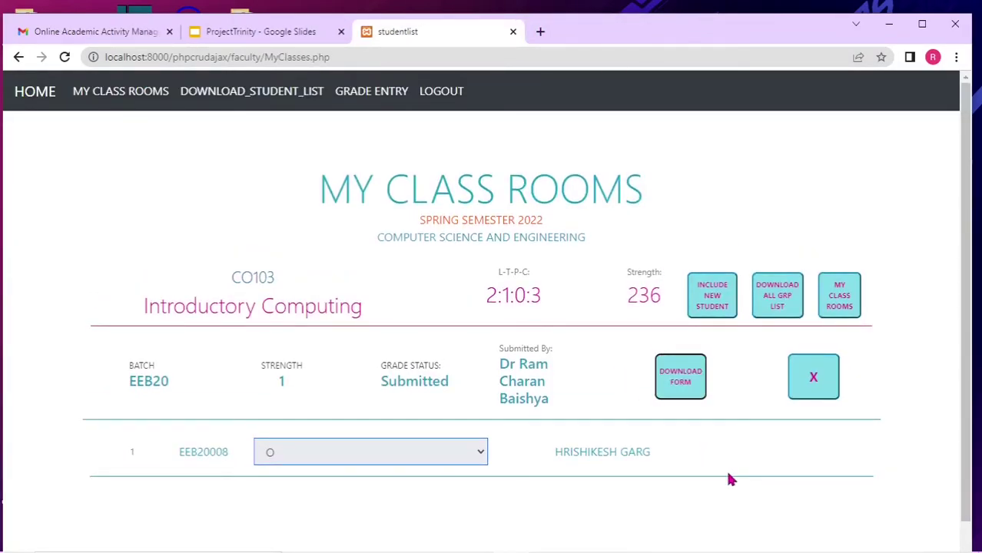
Return to HOME, open MY CLASS ROOMS, and bring up the Change Term dialog.
{"action": "left_click", "coordinate": [25, 91]}
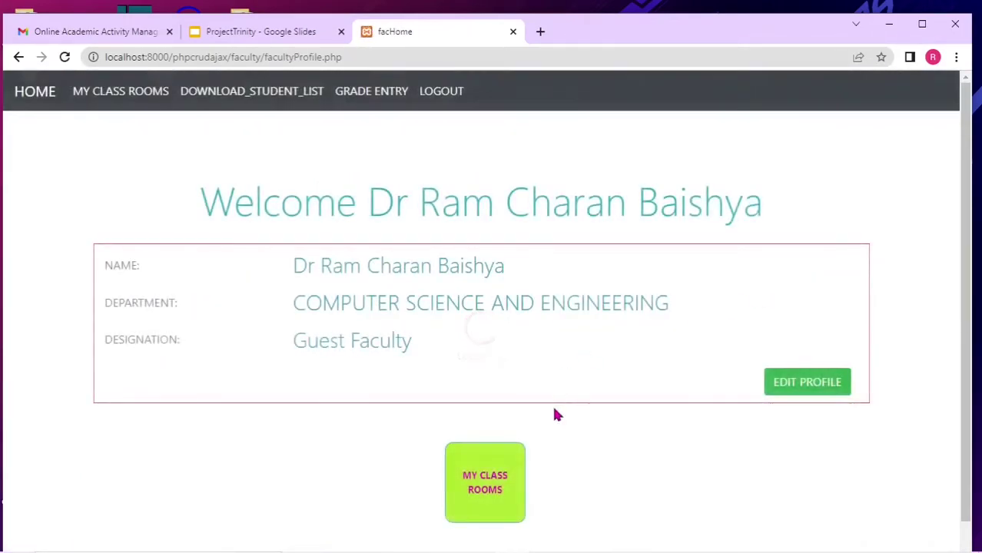
{"action": "left_click", "coordinate": [489, 498]}
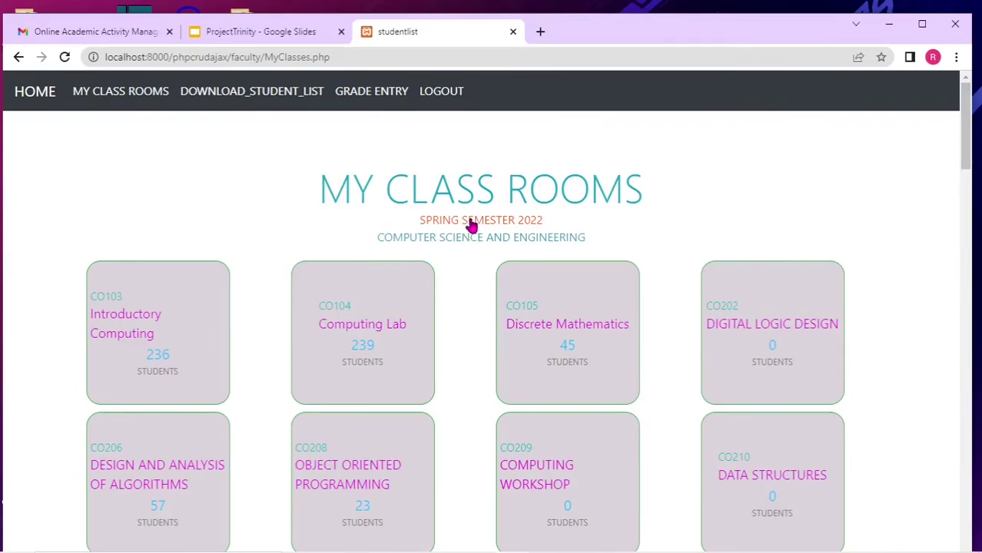
{"action": "left_click", "coordinate": [471, 223]}
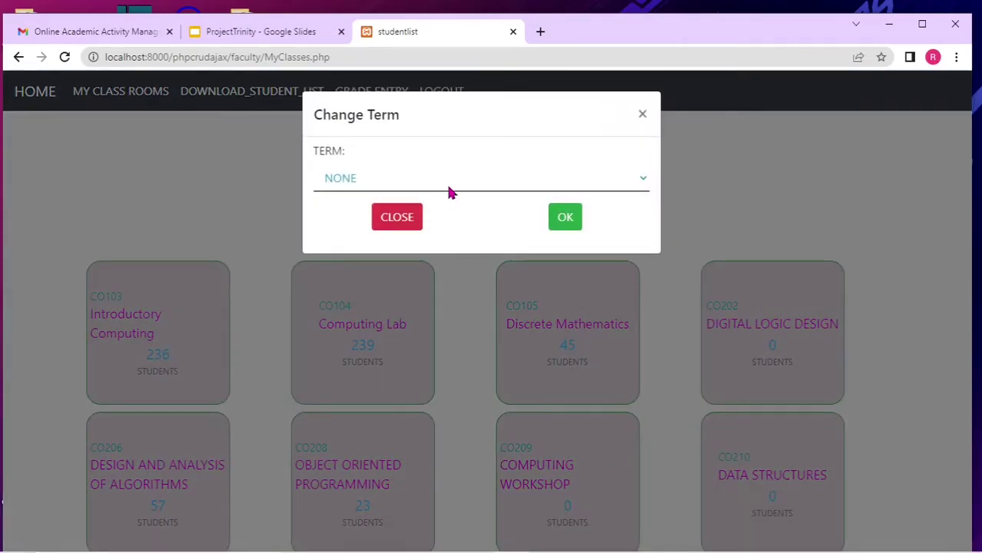
Switch the term to 2021 AUTUMN SEMESTER and open CO209 Computing Workshop.
{"action": "left_click", "coordinate": [450, 188]}
{"action": "left_click", "coordinate": [373, 230]}
{"action": "left_click", "coordinate": [575, 221]}
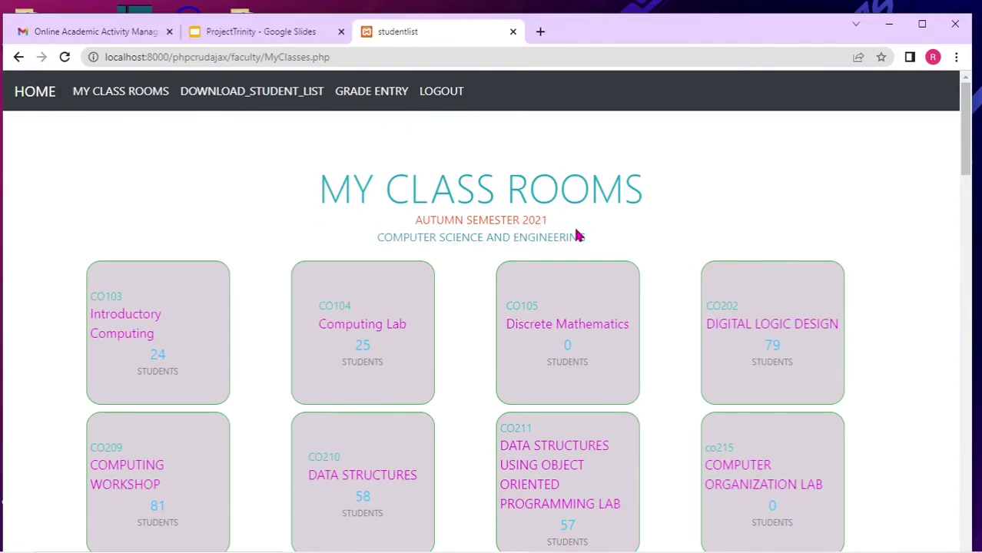
{"action": "left_click", "coordinate": [132, 472]}
{"action": "scroll", "coordinate": [301, 482], "scroll_direction": "down", "scroll_amount": 1}
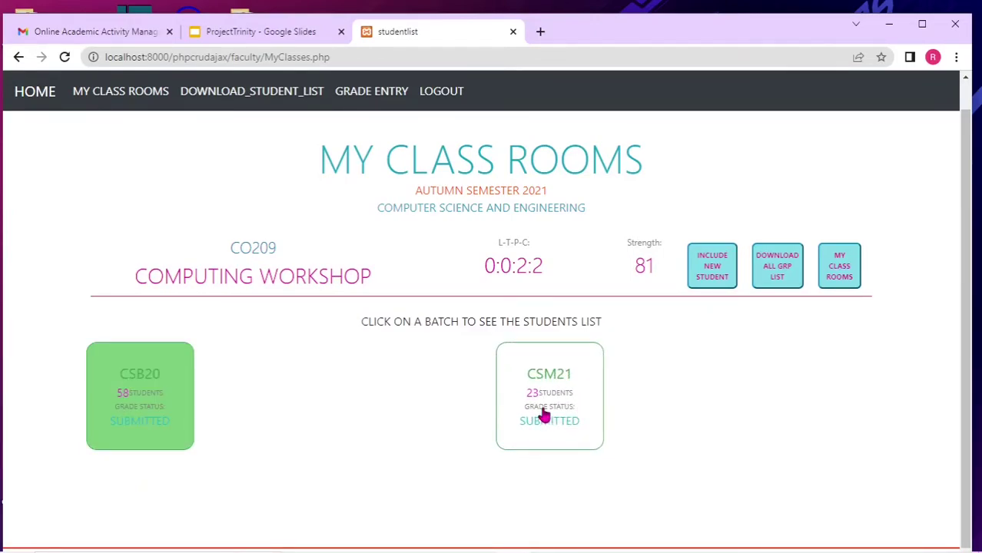
{"action": "left_click", "coordinate": [135, 419]}
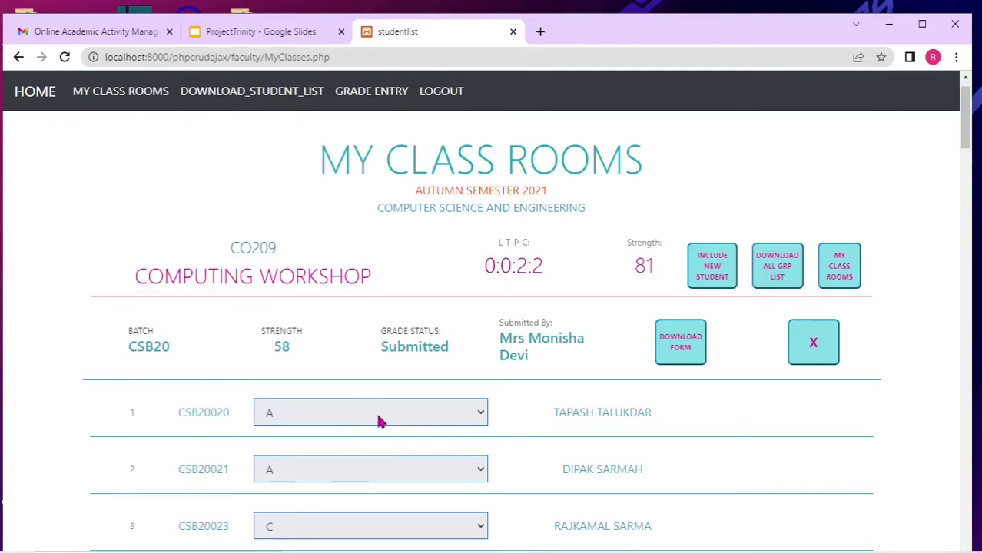
{"action": "left_click", "coordinate": [820, 344]}
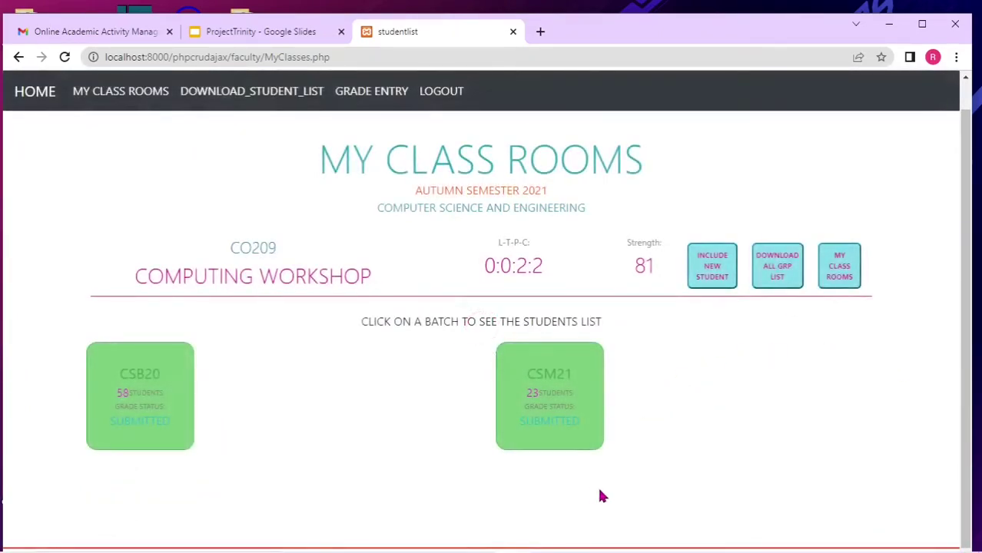
{"action": "left_click", "coordinate": [568, 415]}
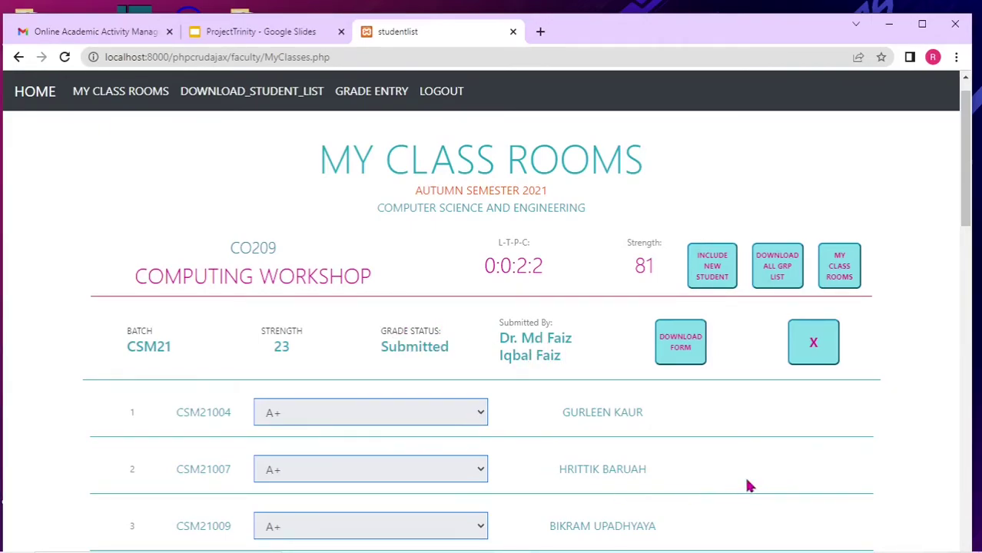
{"action": "left_click", "coordinate": [816, 351]}
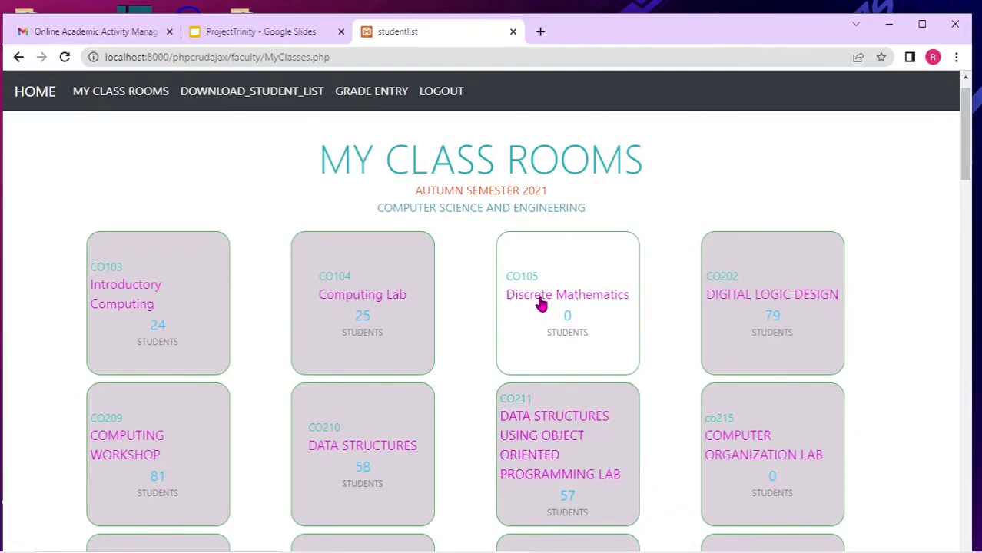
{"action": "left_click", "coordinate": [461, 99]}
Open the student login page and replace the user name with the student's roll number.
{"action": "left_click", "coordinate": [288, 353]}
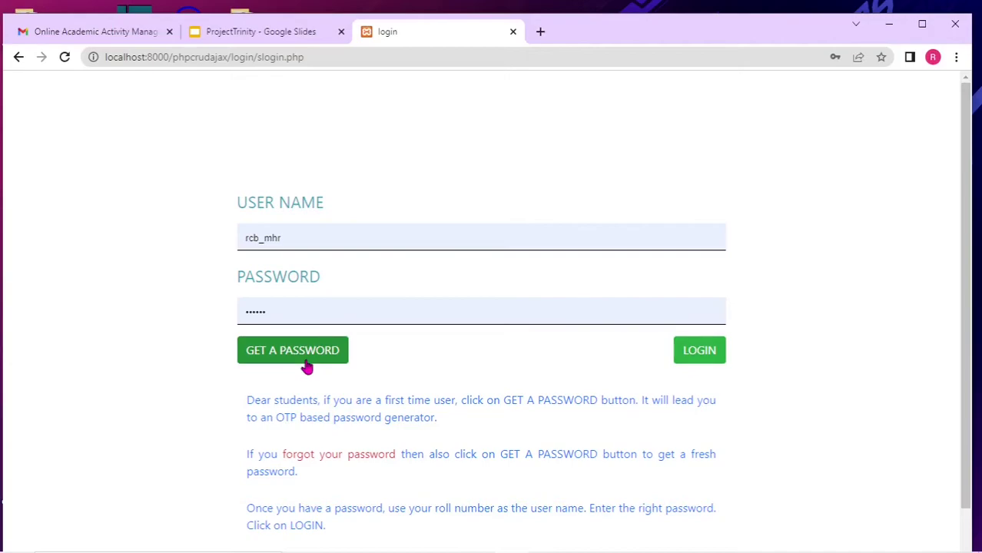
{"action": "left_click", "coordinate": [315, 245]}
{"action": "double_click", "coordinate": [315, 244]}
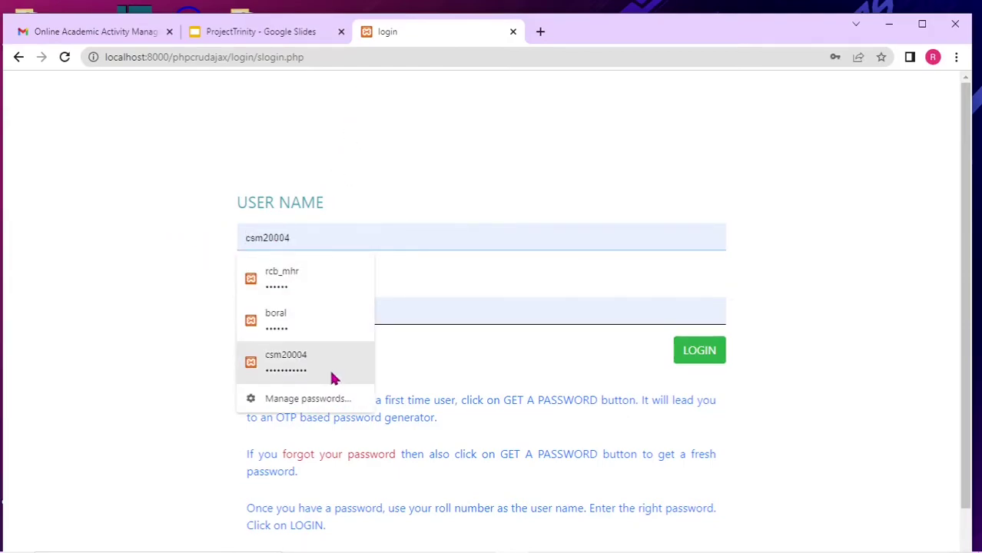
{"action": "double_click", "coordinate": [318, 244]}
{"action": "type", "text": "cem21002"}
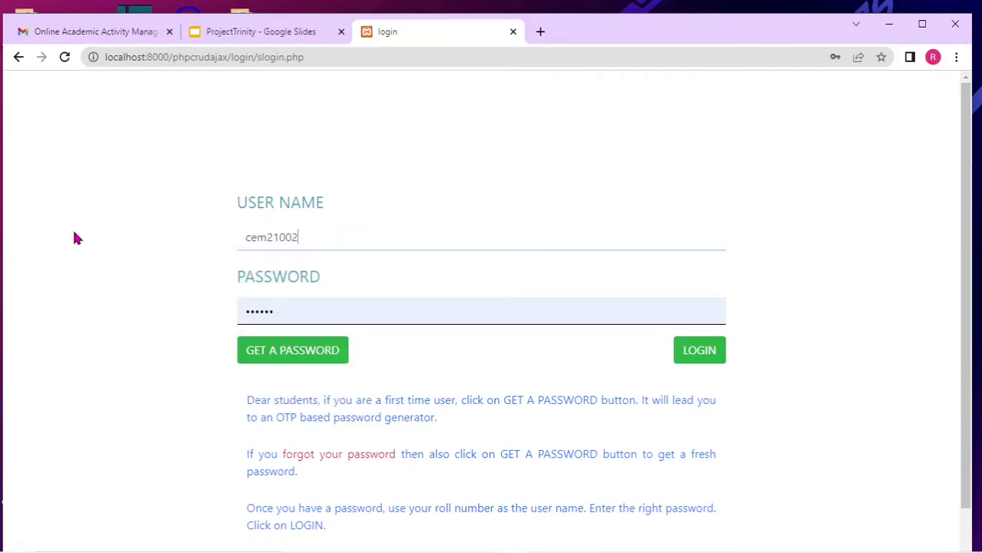
{"action": "key", "text": "Tab"}
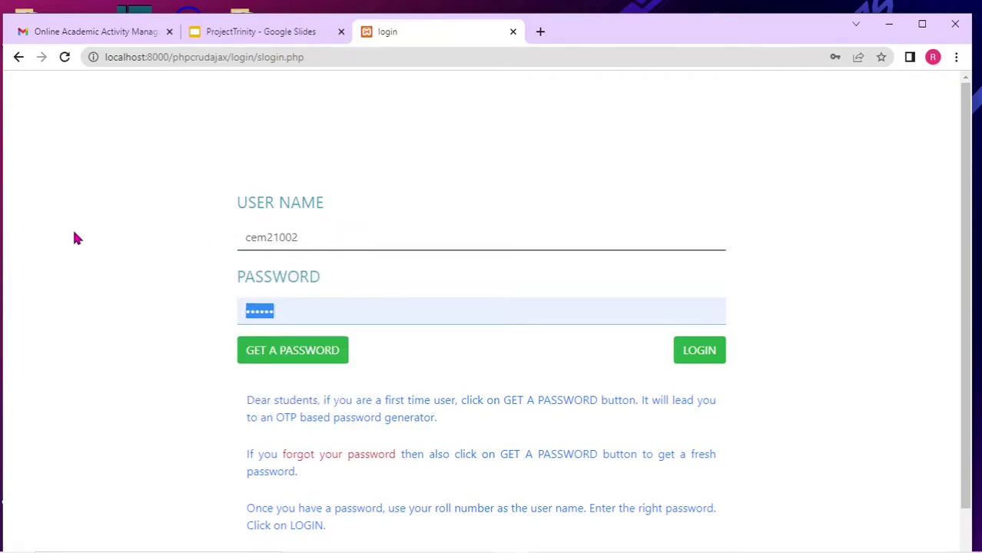
Enter the account password and sign in to the student home page.
{"action": "left_click", "coordinate": [304, 319]}
{"action": "double_click", "coordinate": [304, 321]}
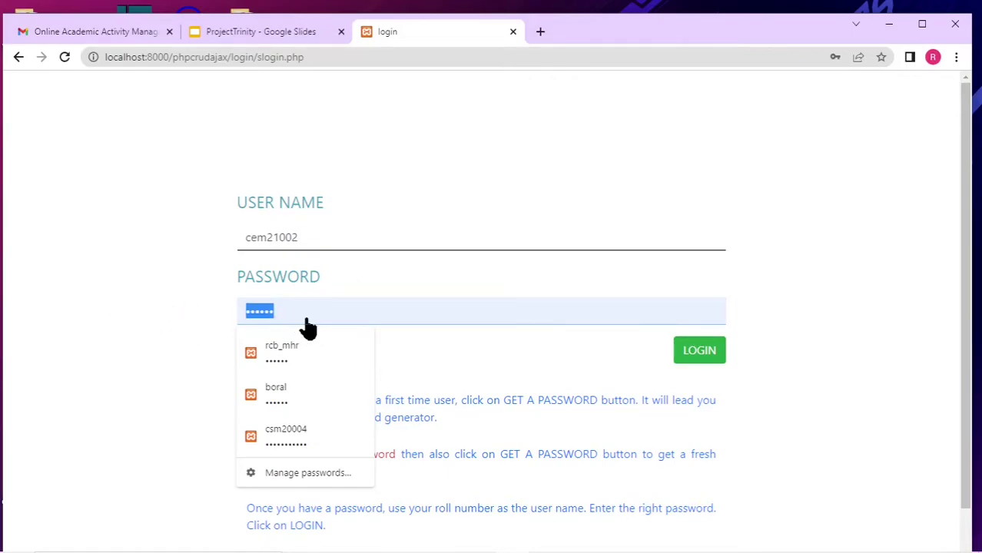
{"action": "type", "text": "••••••"}
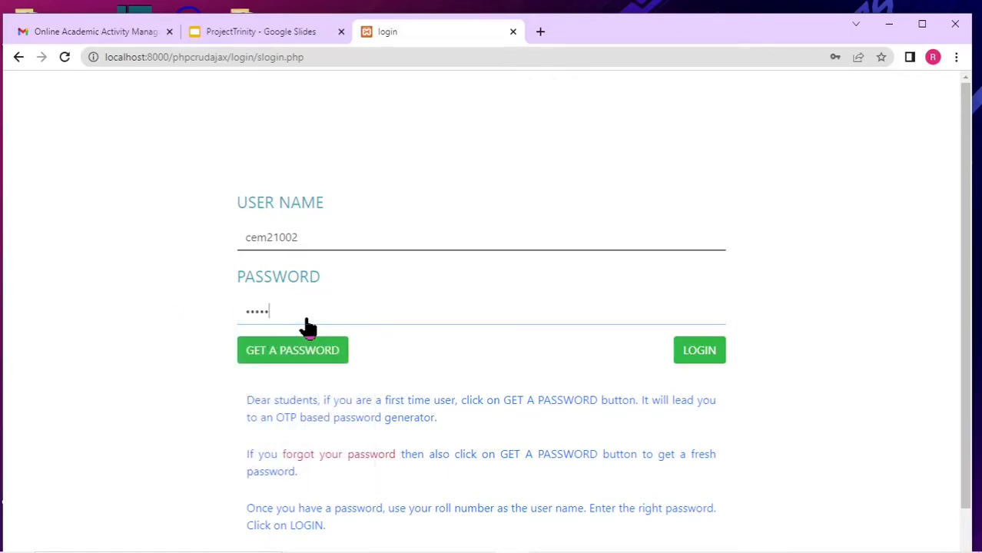
{"action": "type", "text": "••••••"}
{"action": "left_click", "coordinate": [708, 351]}
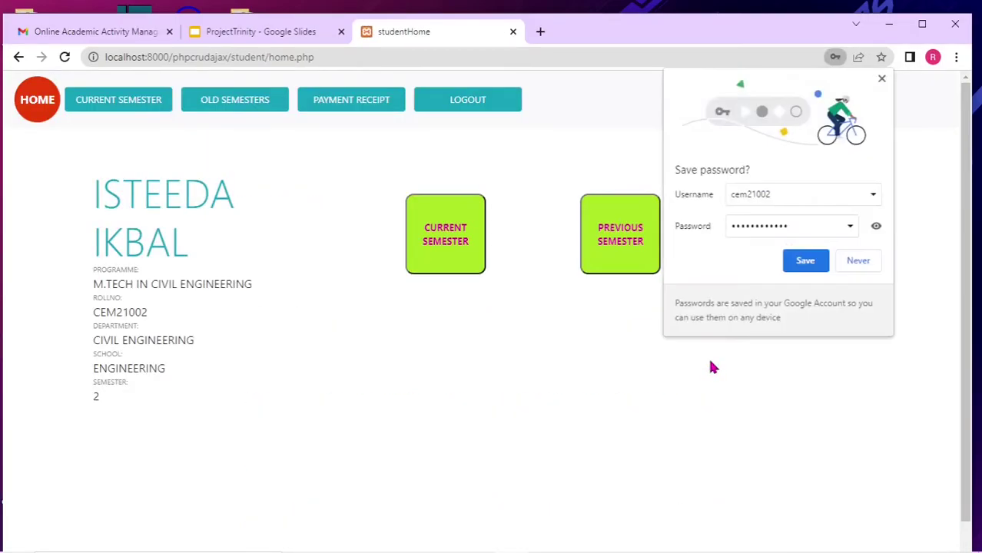
Dismiss Chrome's save-password prompt and resize the browser window back to nearly full width.
{"action": "left_click", "coordinate": [881, 78]}
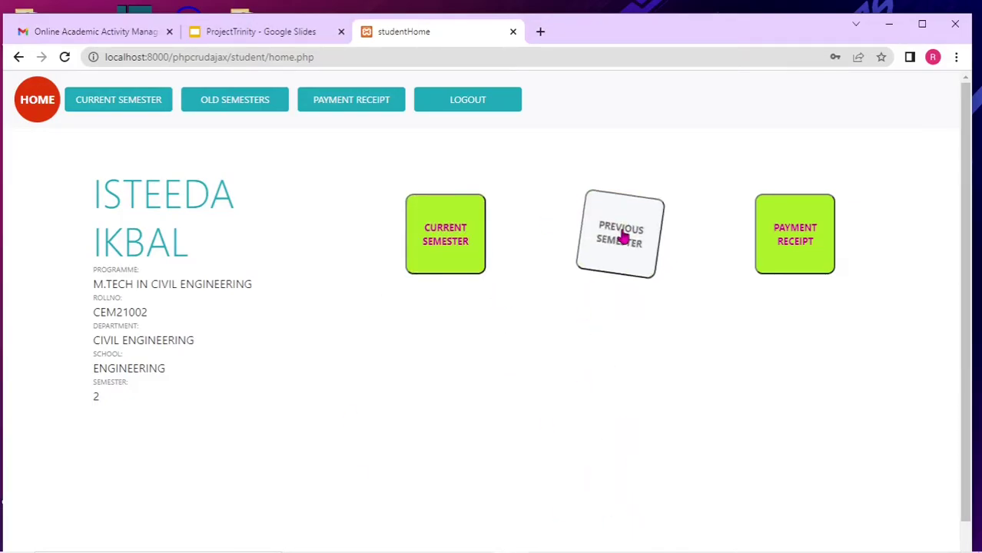
{"action": "left_click", "coordinate": [923, 24]}
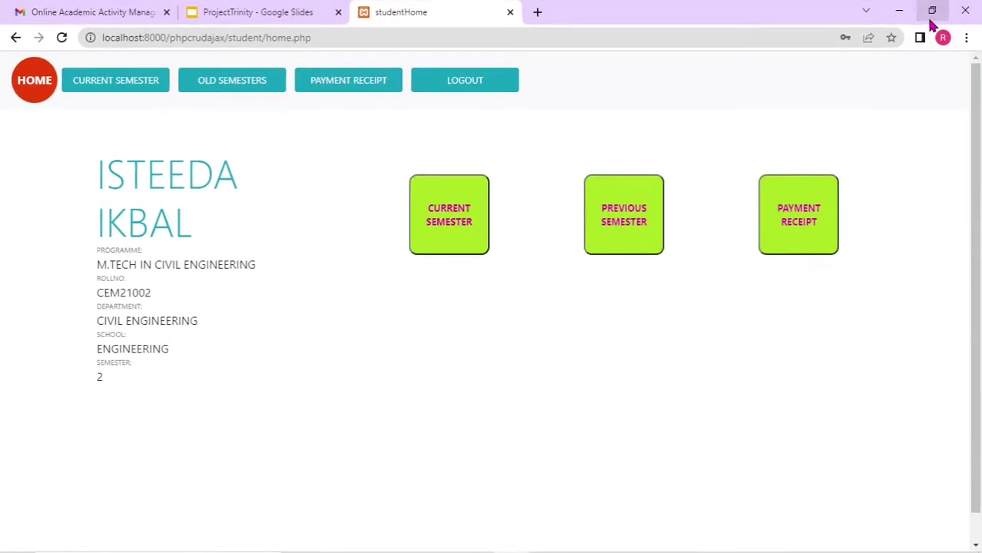
{"action": "left_click", "coordinate": [932, 11]}
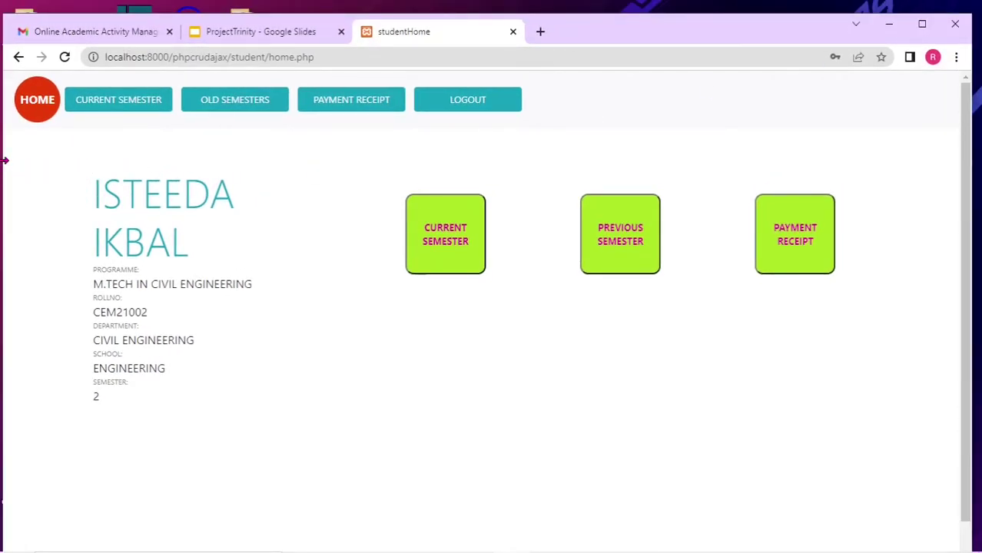
{"action": "left_click_drag", "start_coordinate": [4, 160], "coordinate": [613, 230]}
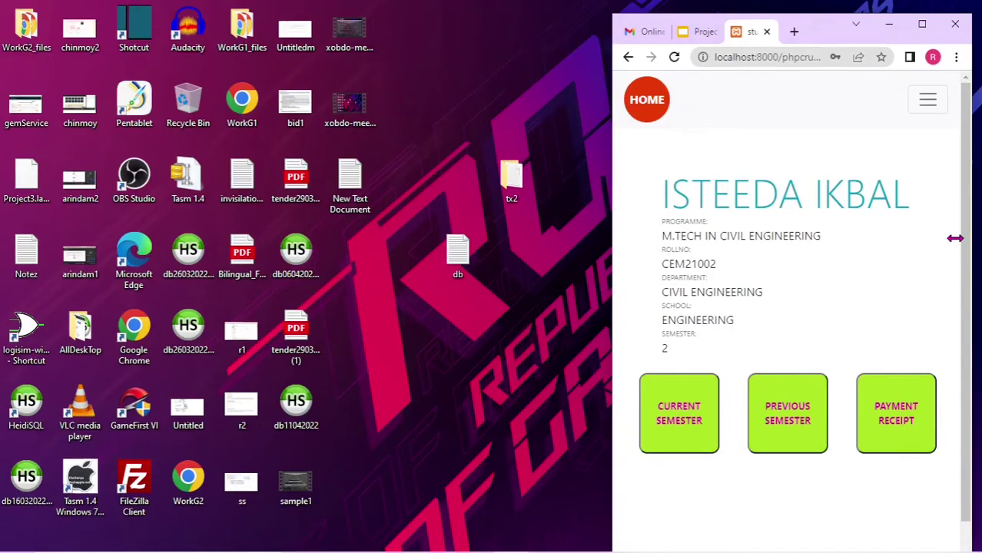
{"action": "left_click_drag", "start_coordinate": [613, 230], "coordinate": [4, 198]}
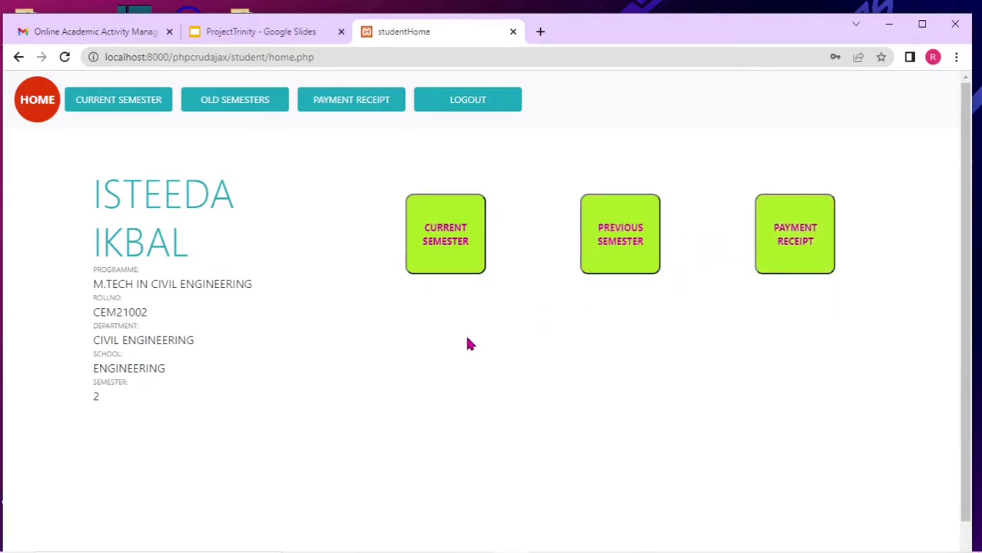
Review the current semester's registration: 6 courses, 18 credits, and open elective priorities.
{"action": "left_click", "coordinate": [437, 266]}
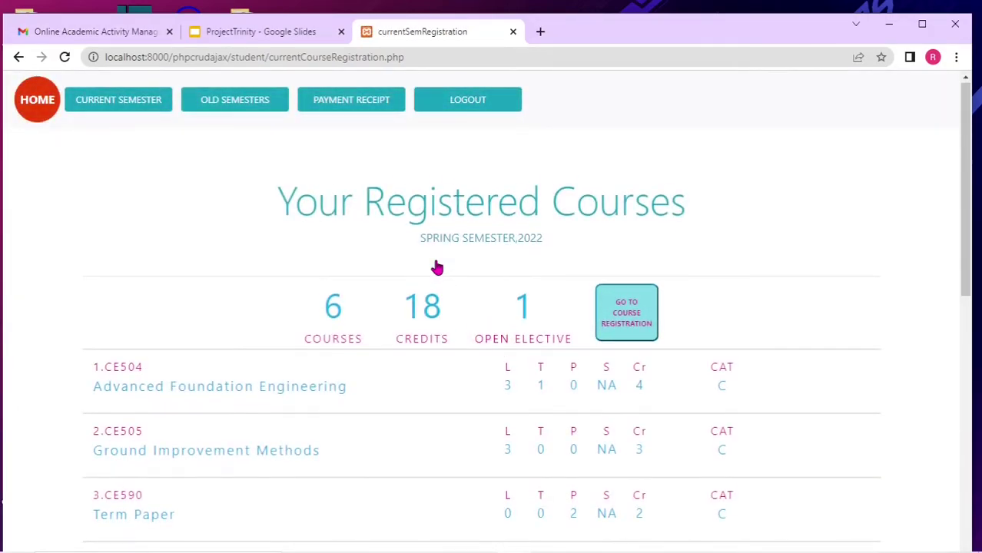
{"action": "scroll", "coordinate": [436, 267], "scroll_direction": "down", "scroll_amount": 1}
{"action": "scroll", "coordinate": [437, 267], "scroll_direction": "down", "scroll_amount": 1}
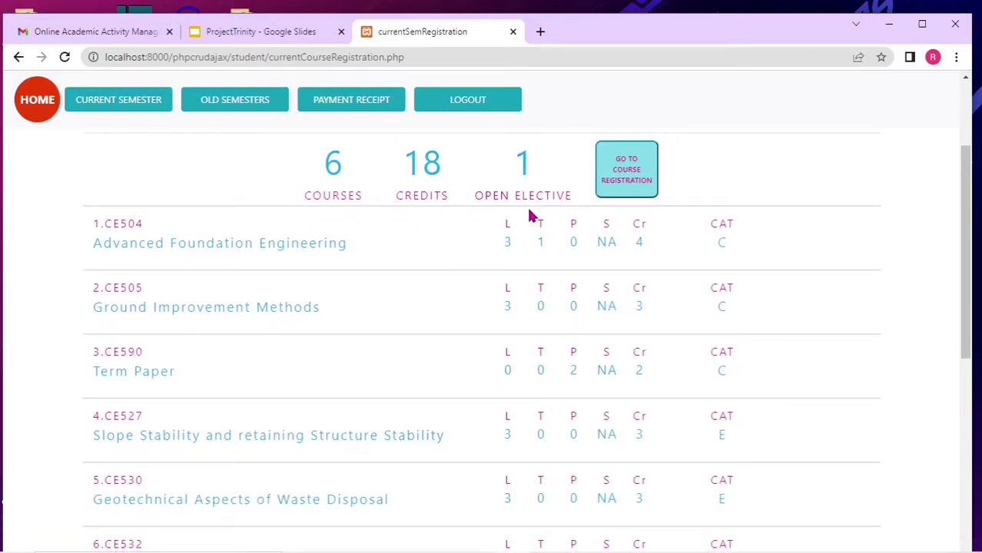
{"action": "scroll", "coordinate": [529, 215], "scroll_direction": "down", "scroll_amount": 4}
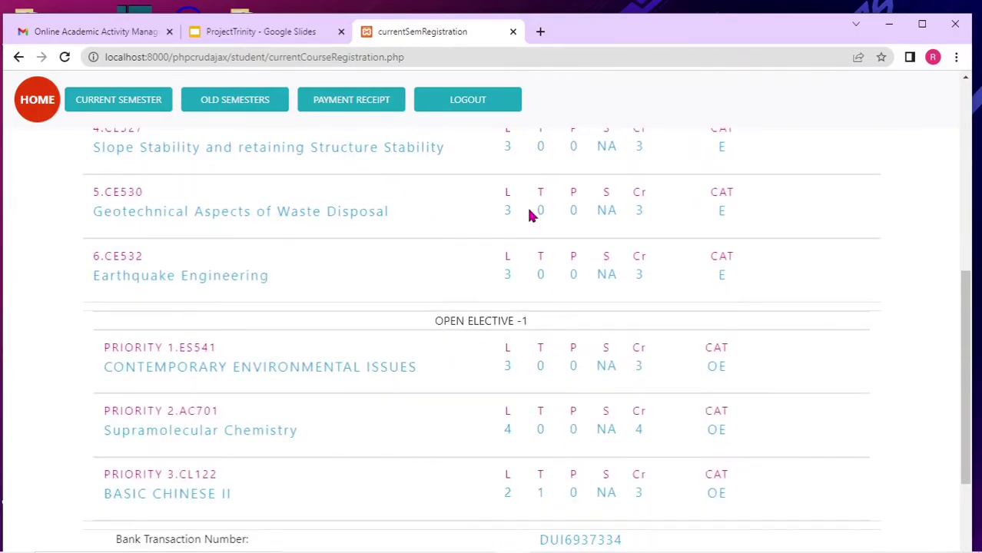
{"action": "scroll", "coordinate": [529, 216], "scroll_direction": "up", "scroll_amount": 4}
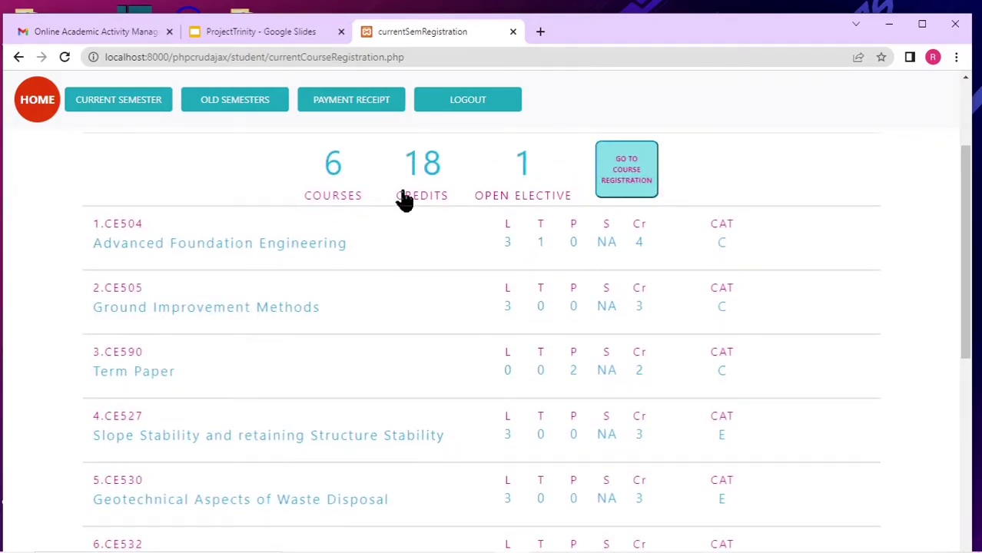
{"action": "scroll", "coordinate": [546, 225], "scroll_direction": "down", "scroll_amount": 5}
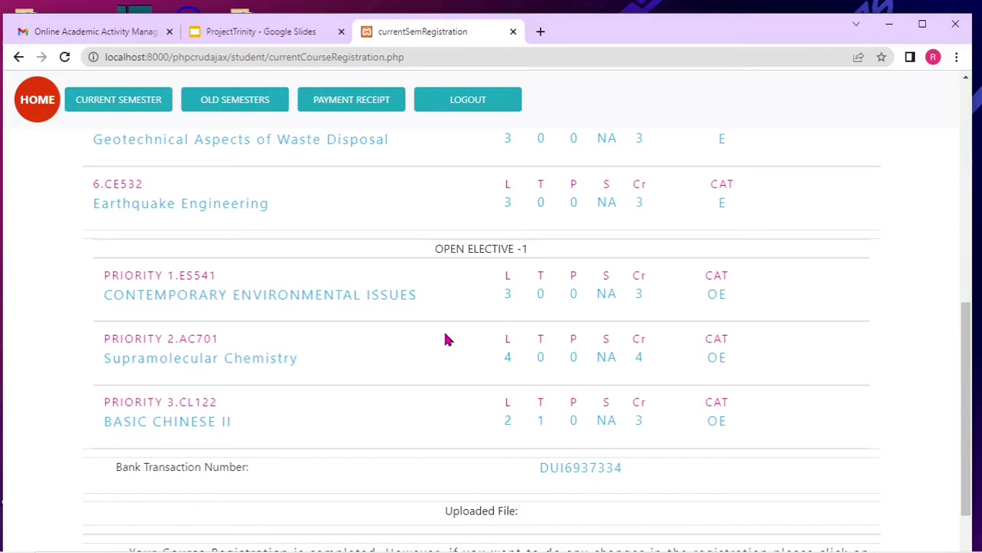
{"action": "scroll", "coordinate": [448, 340], "scroll_direction": "down", "scroll_amount": 1}
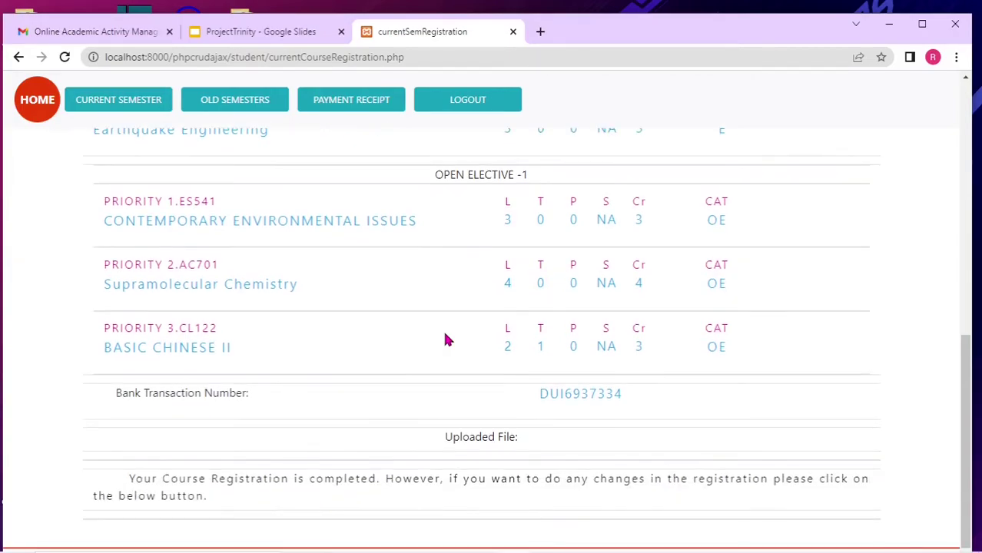
{"action": "scroll", "coordinate": [448, 339], "scroll_direction": "up", "scroll_amount": 7}
{"action": "scroll", "coordinate": [448, 340], "scroll_direction": "up", "scroll_amount": 1}
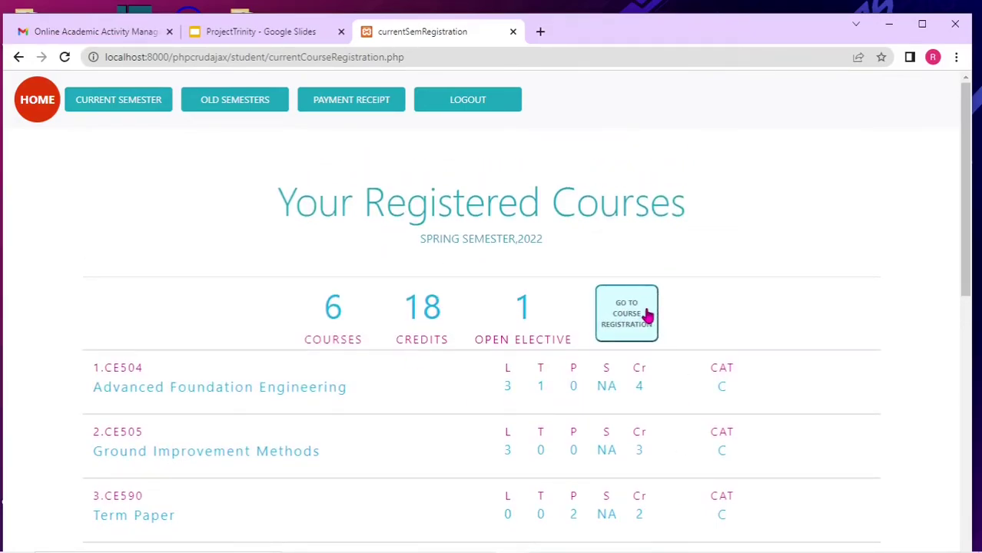
{"action": "scroll", "coordinate": [365, 369], "scroll_direction": "down", "scroll_amount": 3}
{"action": "scroll", "coordinate": [366, 369], "scroll_direction": "down", "scroll_amount": 3}
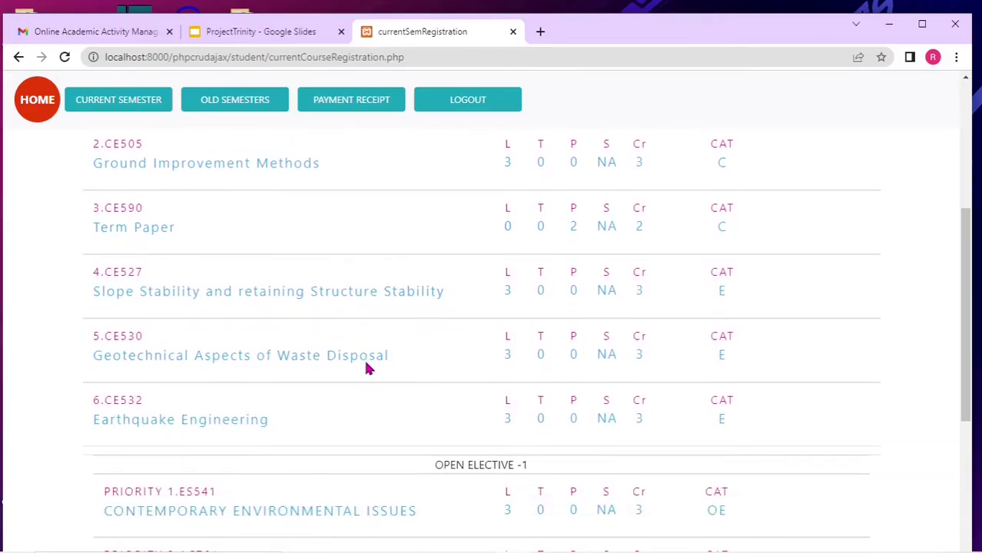
{"action": "scroll", "coordinate": [366, 371], "scroll_direction": "up", "scroll_amount": 1}
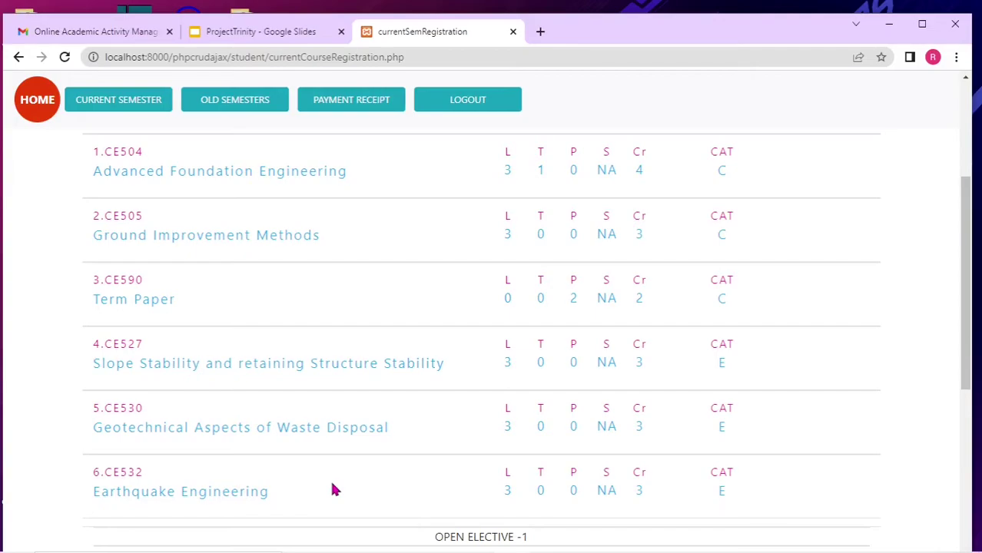
{"action": "scroll", "coordinate": [334, 490], "scroll_direction": "up", "scroll_amount": 3}
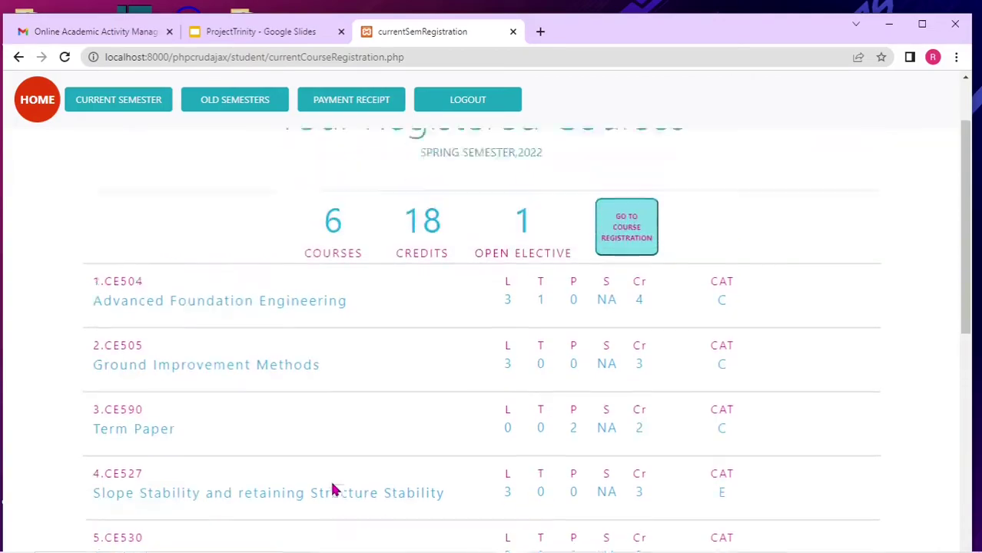
Go to Course Registration for Spring Semester 2022, M.Tech Civil Engineering, semesters 1–4.
{"action": "left_click", "coordinate": [619, 317]}
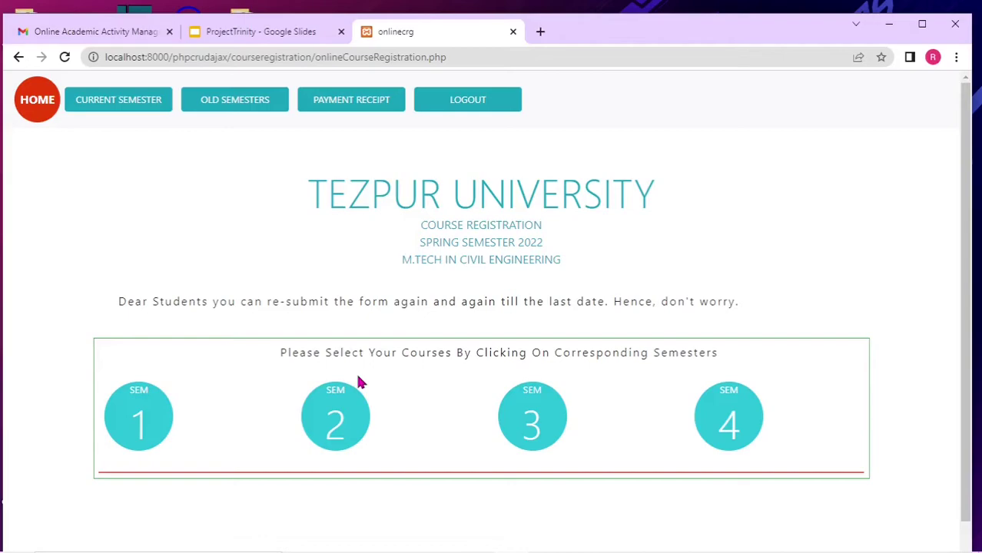
{"action": "scroll", "coordinate": [387, 415], "scroll_direction": "down", "scroll_amount": 1}
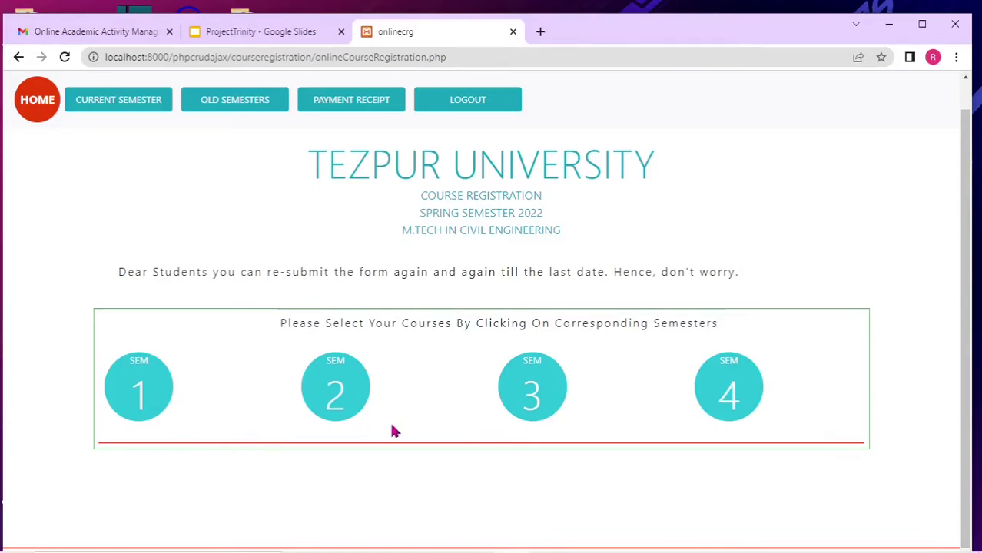
Load semester 2's course list and briefly expand the add-on course choices.
{"action": "left_click", "coordinate": [363, 408]}
{"action": "scroll", "coordinate": [433, 403], "scroll_direction": "down", "scroll_amount": 6}
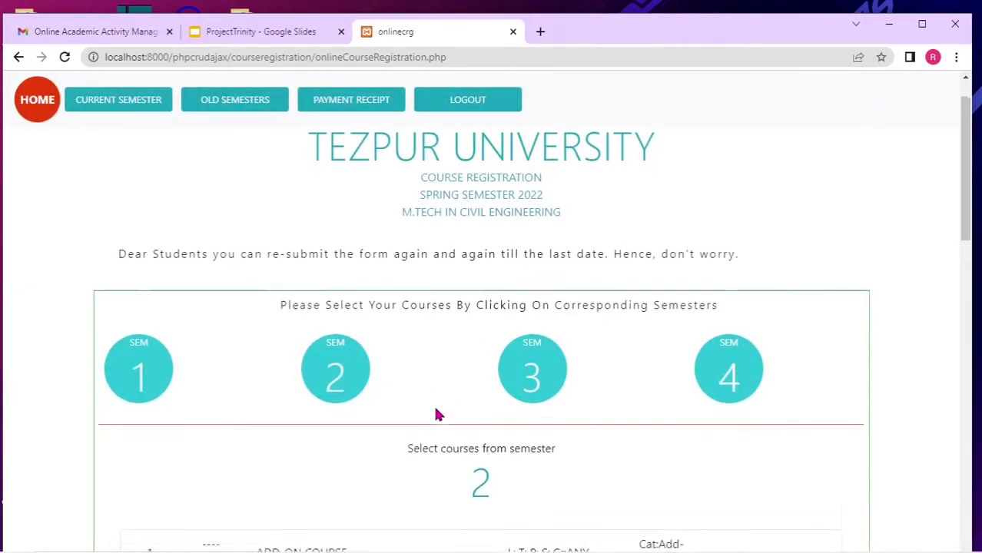
{"action": "scroll", "coordinate": [434, 403], "scroll_direction": "up", "scroll_amount": 3}
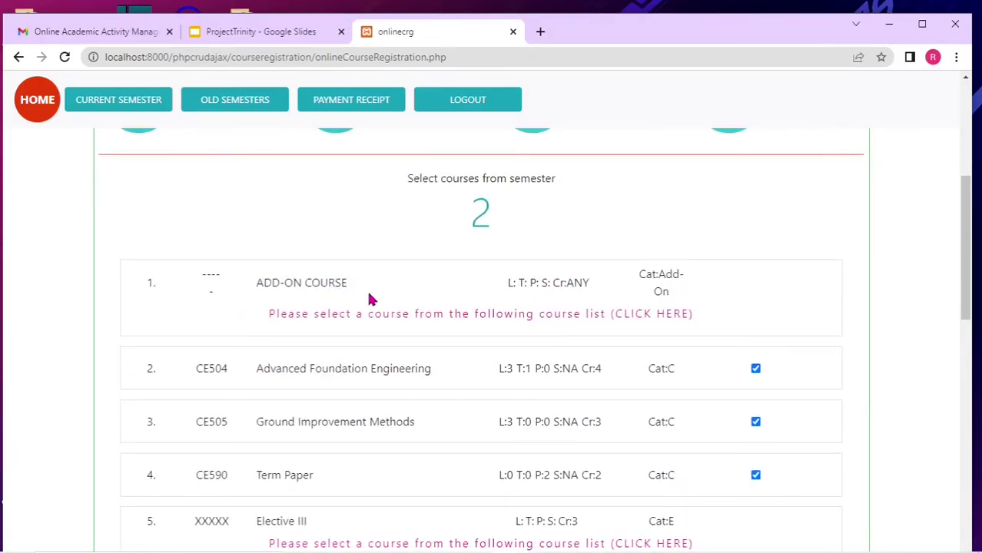
{"action": "left_click", "coordinate": [416, 319]}
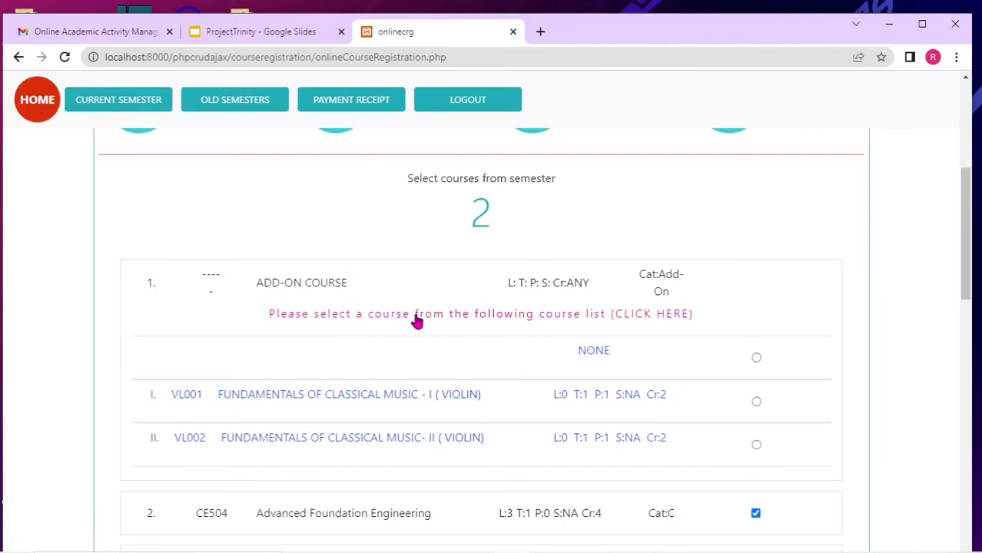
{"action": "left_click", "coordinate": [416, 318]}
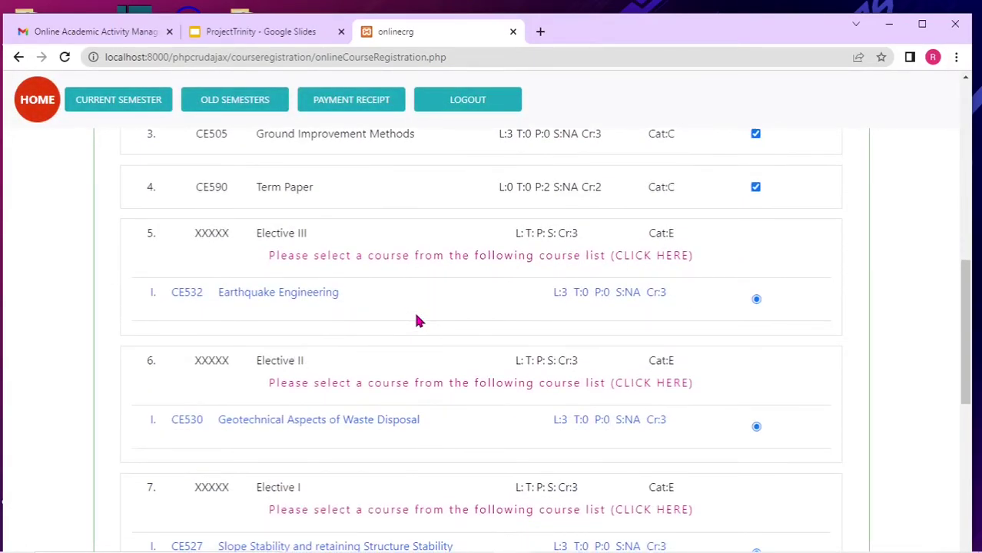
Scroll the semester 2 courses, then narrow the browser window to a mobile-style layout.
{"action": "scroll", "coordinate": [629, 333], "scroll_direction": "down", "scroll_amount": 5}
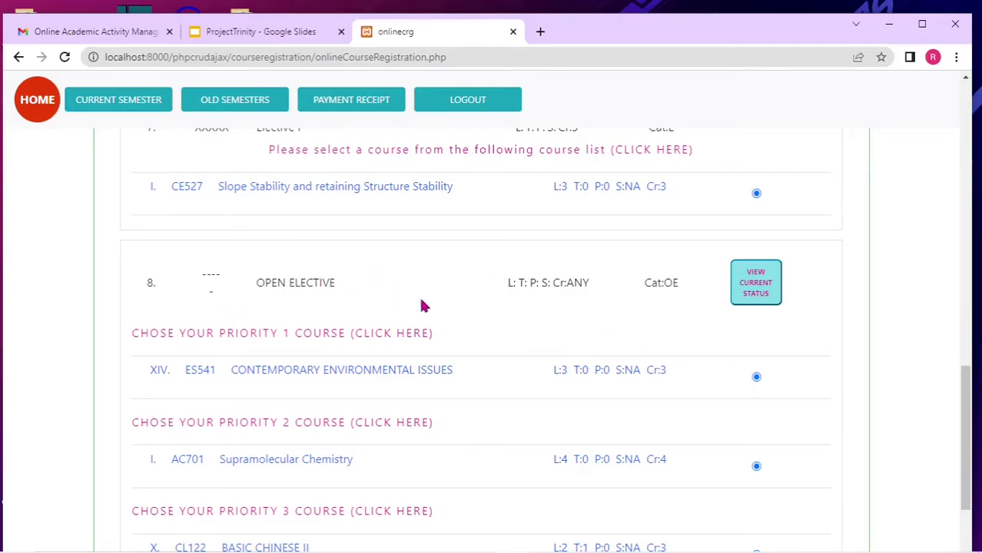
{"action": "scroll", "coordinate": [430, 307], "scroll_direction": "down", "scroll_amount": 1}
{"action": "scroll", "coordinate": [435, 307], "scroll_direction": "up", "scroll_amount": 1}
{"action": "left_click_drag", "start_coordinate": [4, 231], "coordinate": [613, 276]}
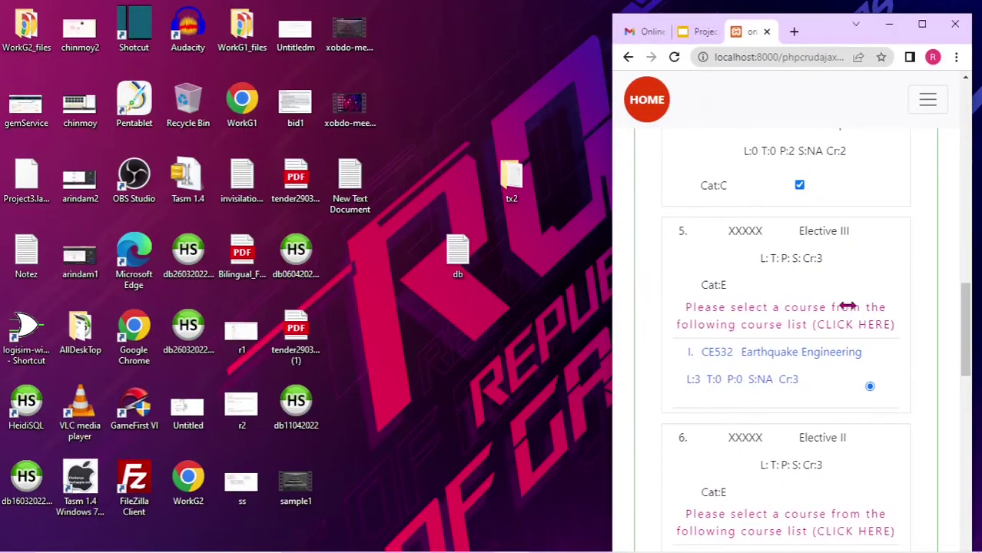
{"action": "scroll", "coordinate": [778, 436], "scroll_direction": "down", "scroll_amount": 10}
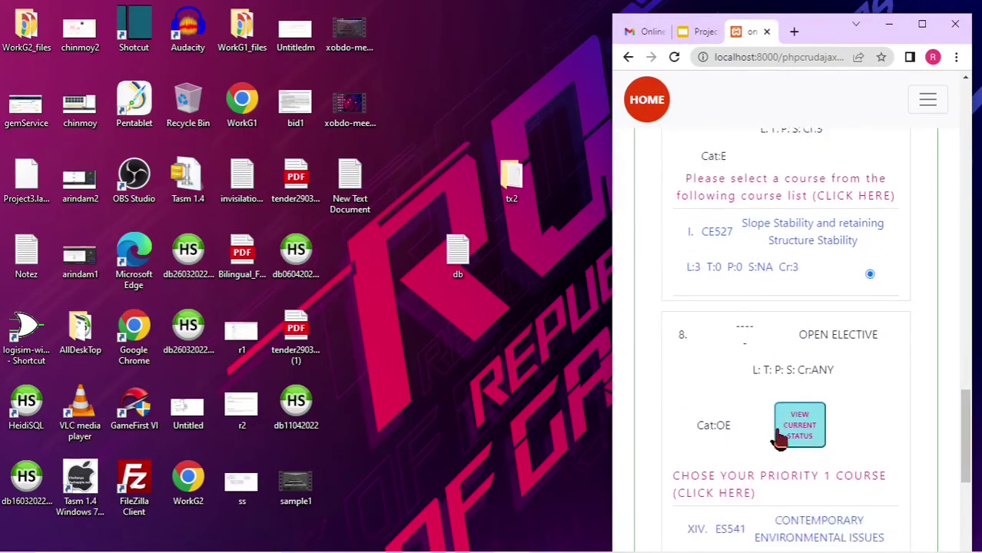
{"action": "scroll", "coordinate": [778, 435], "scroll_direction": "up", "scroll_amount": 10}
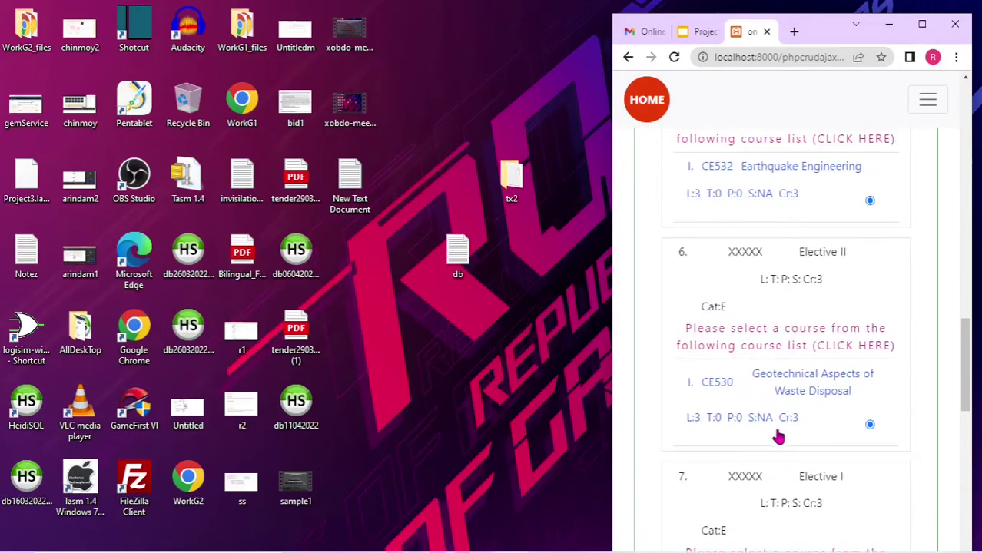
{"action": "scroll", "coordinate": [779, 435], "scroll_direction": "up", "scroll_amount": 8}
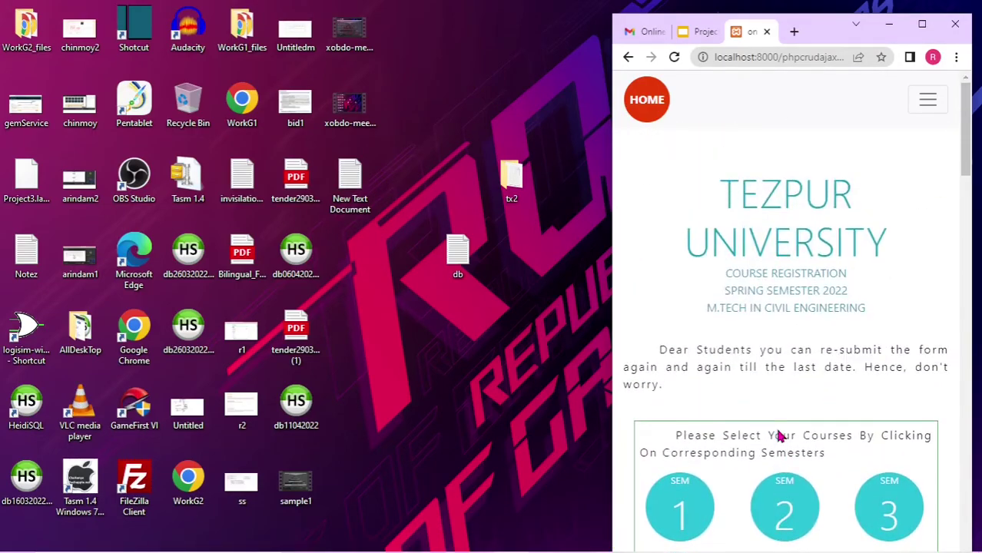
{"action": "scroll", "coordinate": [778, 435], "scroll_direction": "down", "scroll_amount": 5}
{"action": "scroll", "coordinate": [778, 436], "scroll_direction": "down", "scroll_amount": 3}
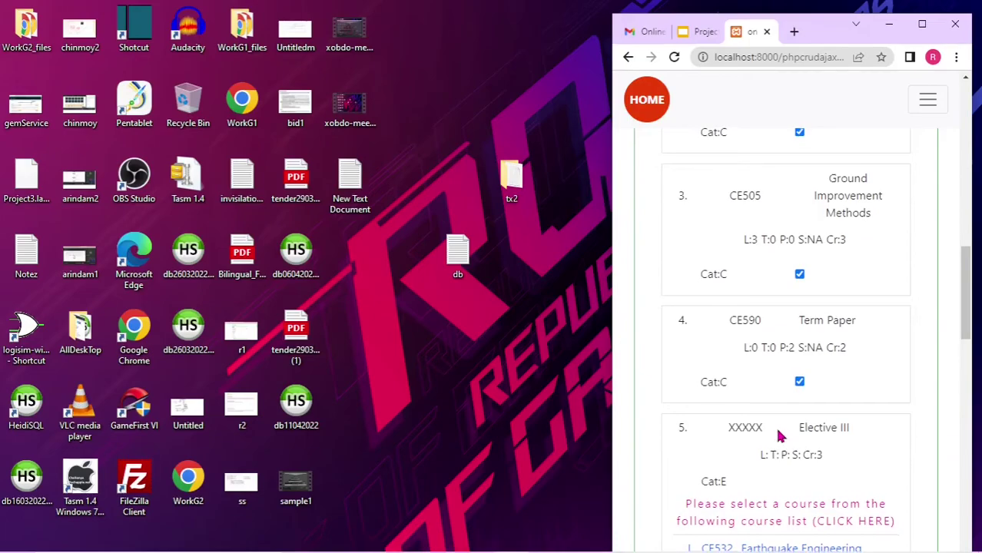
{"action": "scroll", "coordinate": [778, 436], "scroll_direction": "down", "scroll_amount": 5}
{"action": "scroll", "coordinate": [779, 436], "scroll_direction": "down", "scroll_amount": 10}
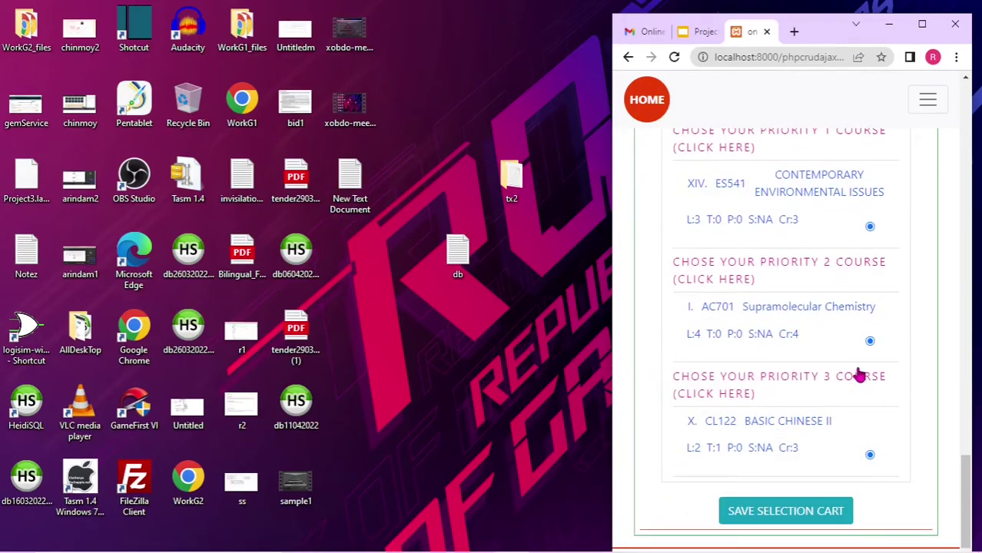
{"action": "scroll", "coordinate": [830, 409], "scroll_direction": "up", "scroll_amount": 10}
{"action": "scroll", "coordinate": [830, 410], "scroll_direction": "up", "scroll_amount": 6}
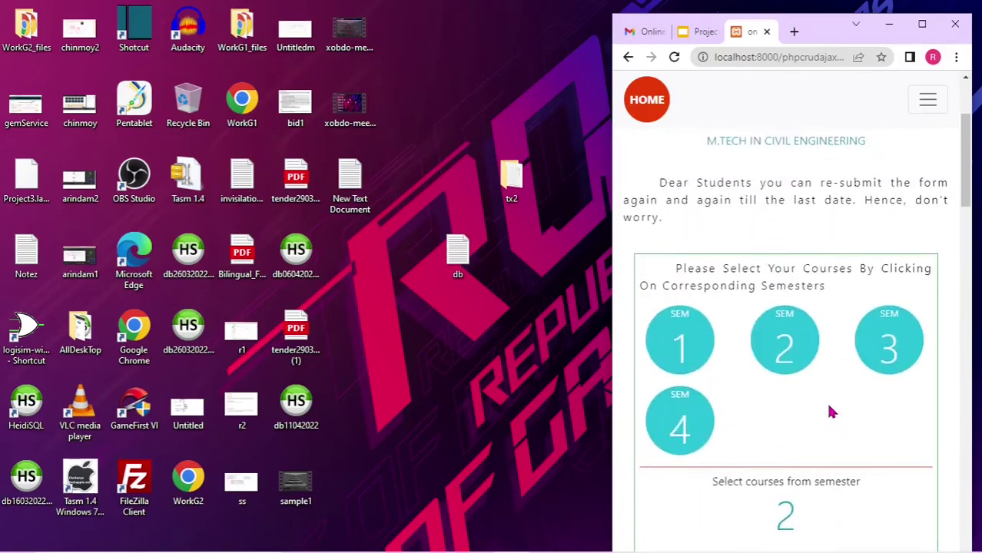
Maximize the browser and check the open elective allotment status: 461 allotted, 17 waiting.
{"action": "left_click", "coordinate": [921, 25]}
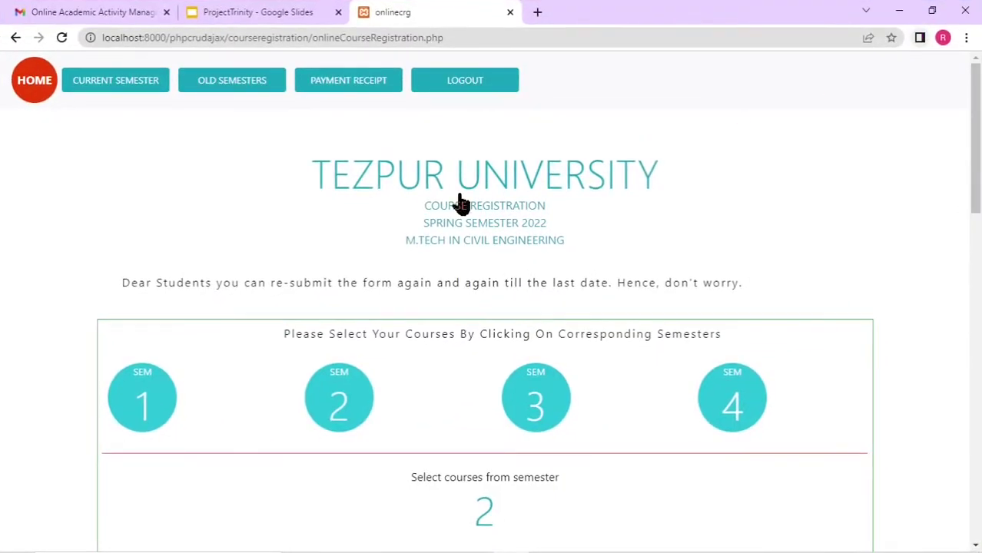
{"action": "scroll", "coordinate": [399, 263], "scroll_direction": "down", "scroll_amount": 15}
{"action": "scroll", "coordinate": [399, 264], "scroll_direction": "up", "scroll_amount": 1}
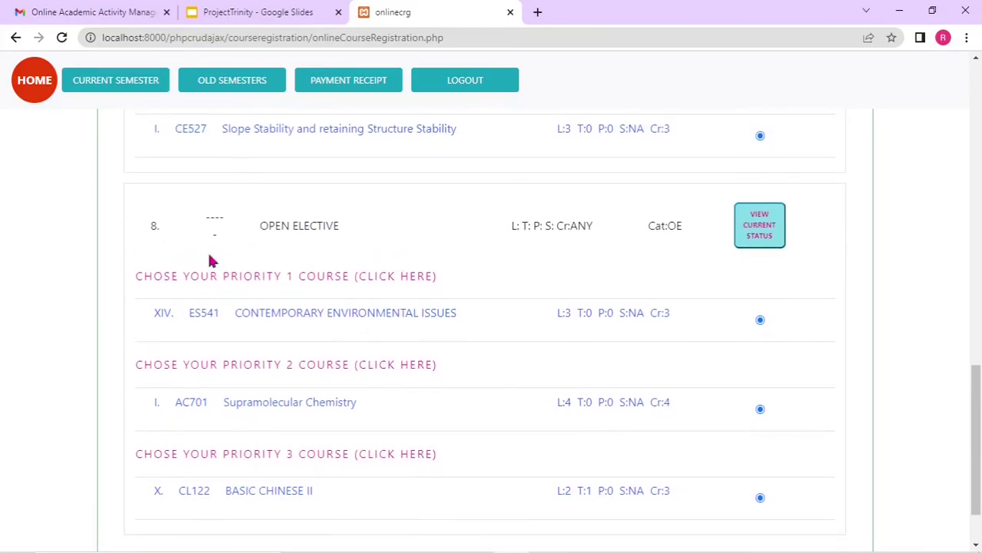
{"action": "left_click", "coordinate": [772, 236]}
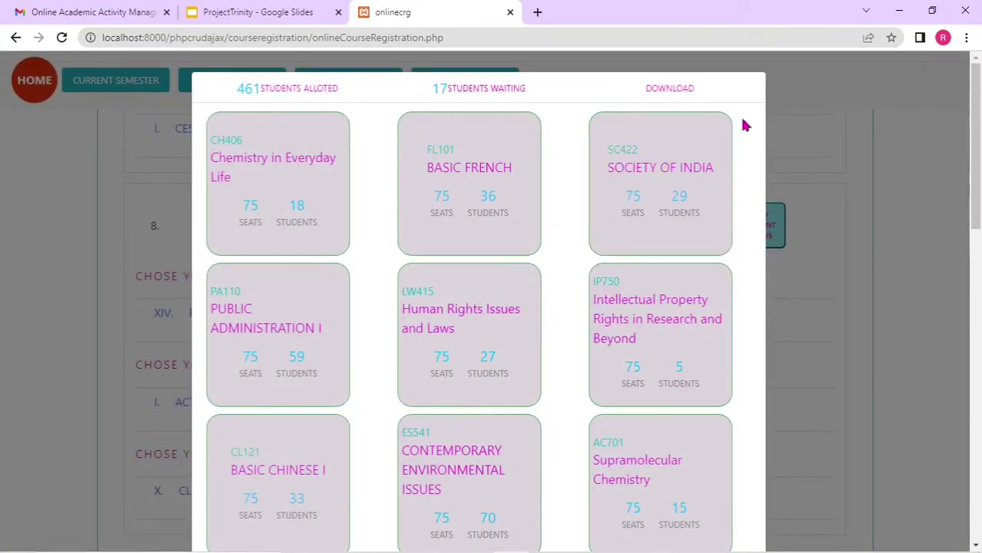
{"action": "left_click", "coordinate": [828, 294]}
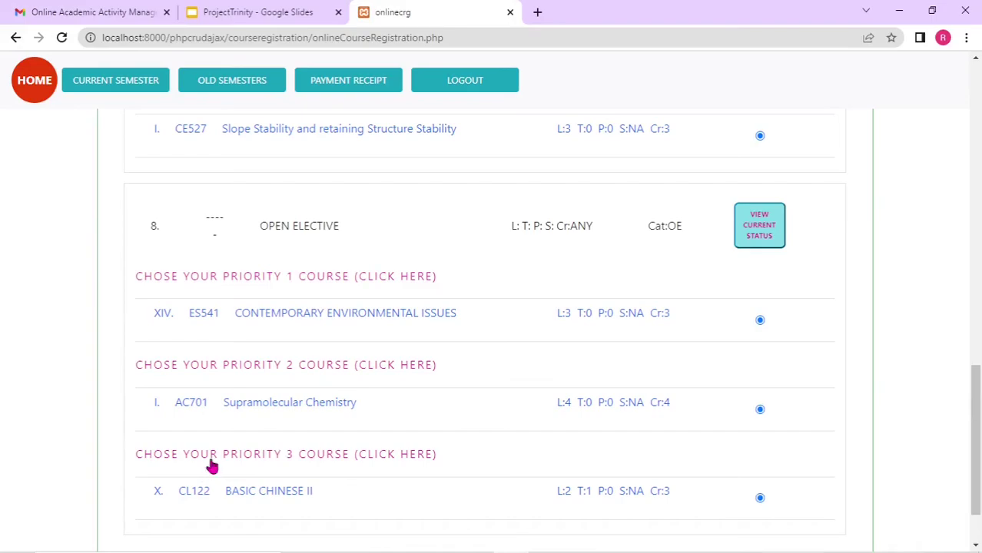
{"action": "left_click", "coordinate": [341, 464]}
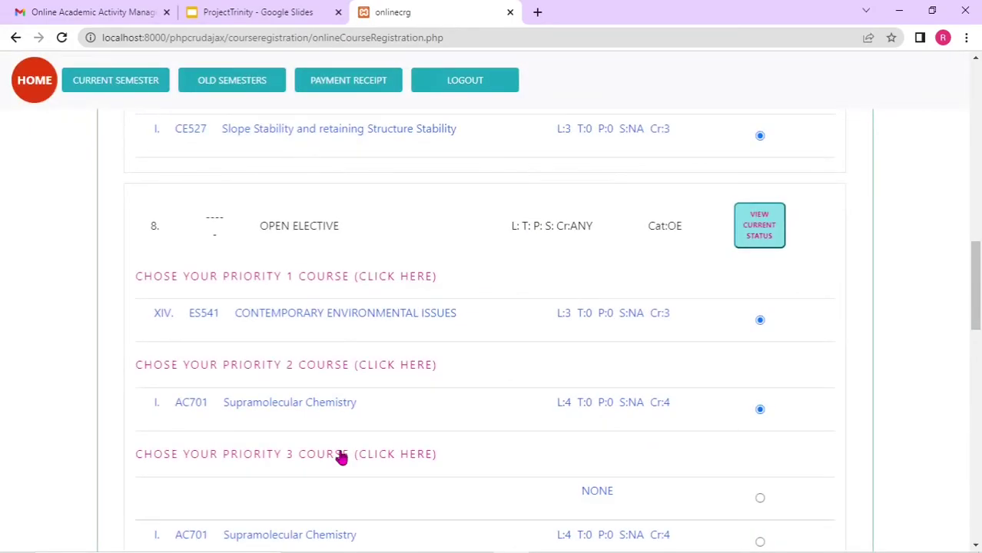
{"action": "scroll", "coordinate": [341, 458], "scroll_direction": "down", "scroll_amount": 5}
{"action": "scroll", "coordinate": [343, 457], "scroll_direction": "down", "scroll_amount": 7}
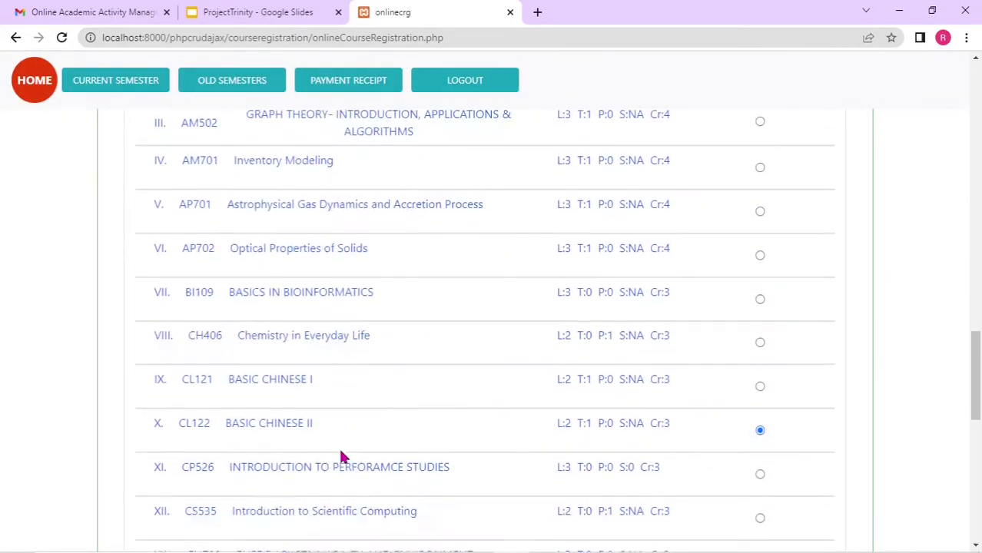
{"action": "scroll", "coordinate": [338, 458], "scroll_direction": "down", "scroll_amount": 2}
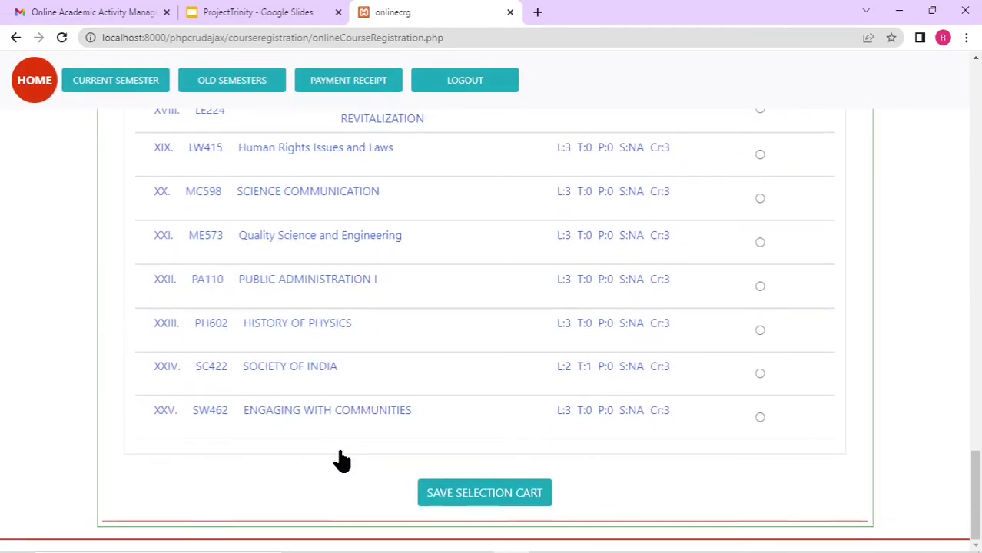
{"action": "scroll", "coordinate": [399, 476], "scroll_direction": "up", "scroll_amount": 9}
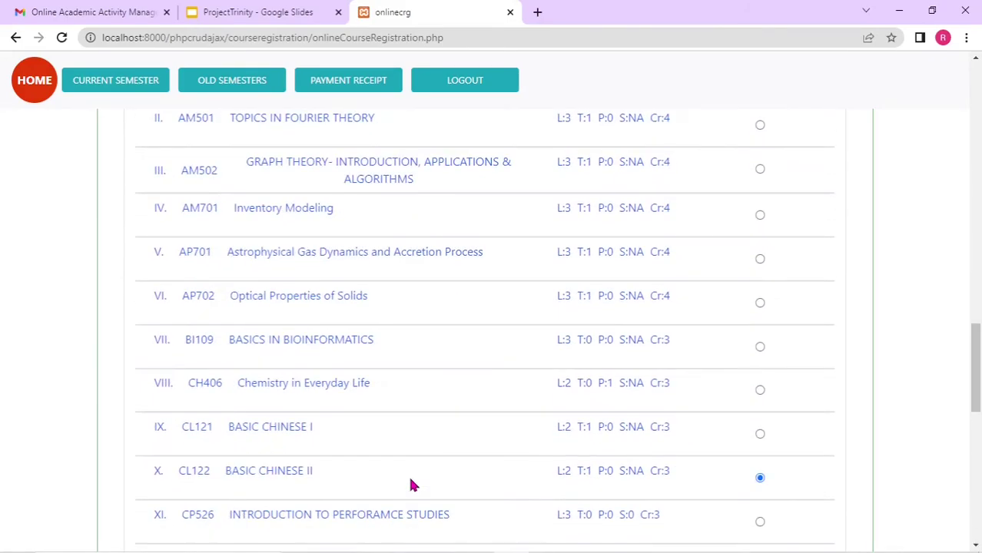
{"action": "scroll", "coordinate": [691, 421], "scroll_direction": "up", "scroll_amount": 4}
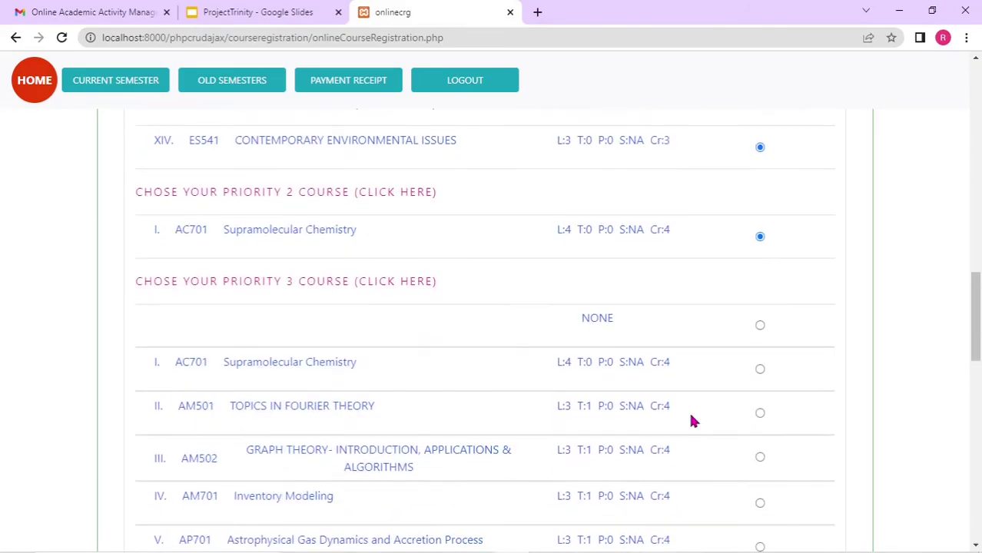
{"action": "left_click", "coordinate": [315, 285]}
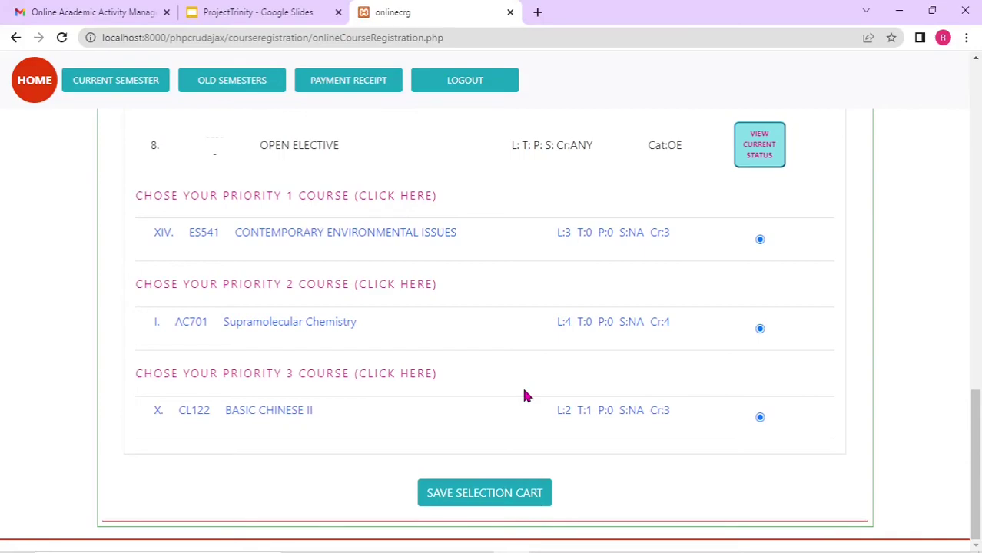
{"action": "scroll", "coordinate": [524, 395], "scroll_direction": "up", "scroll_amount": 1}
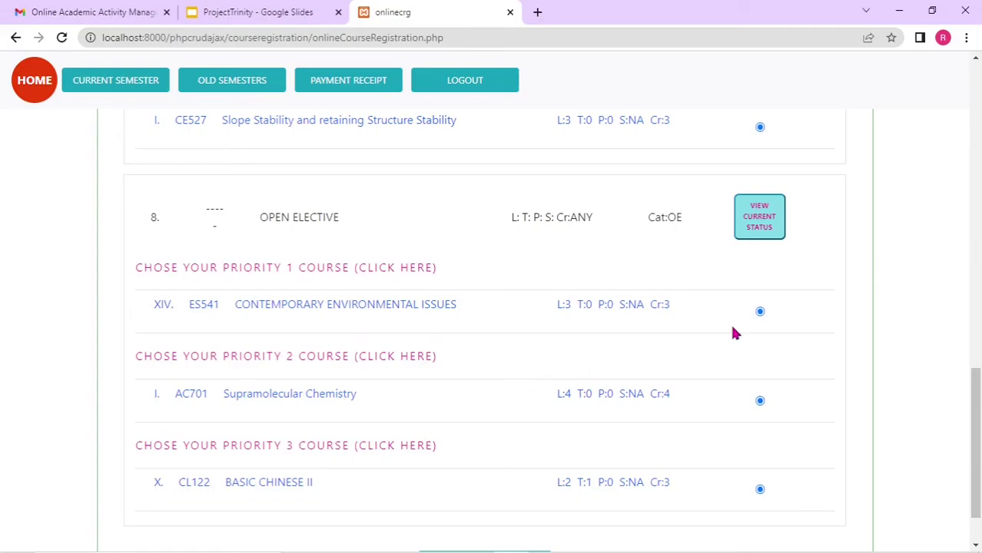
Browse the elective status course cards and list students in Human Rights Issues and Laws.
{"action": "left_click", "coordinate": [770, 219]}
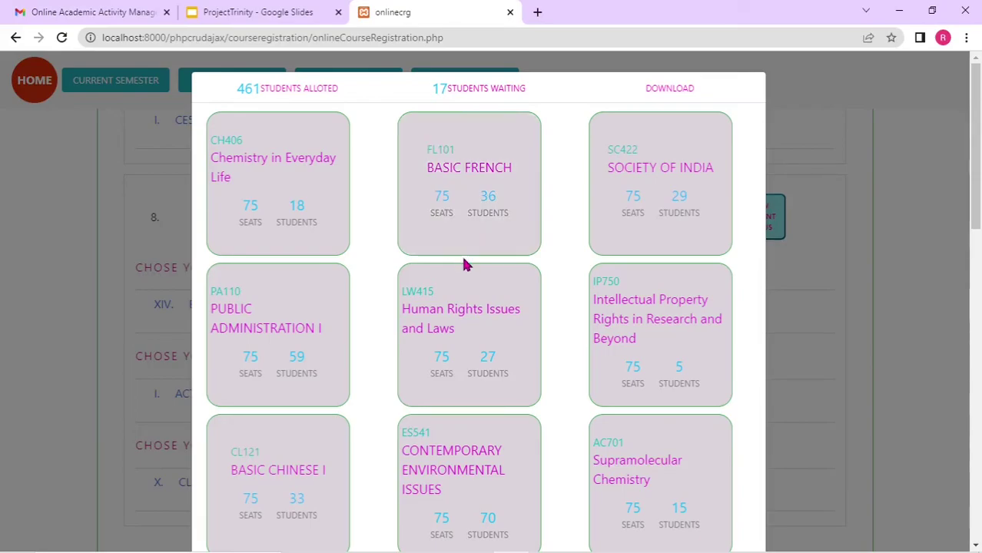
{"action": "scroll", "coordinate": [464, 267], "scroll_direction": "down", "scroll_amount": 1}
{"action": "scroll", "coordinate": [464, 266], "scroll_direction": "down", "scroll_amount": 3}
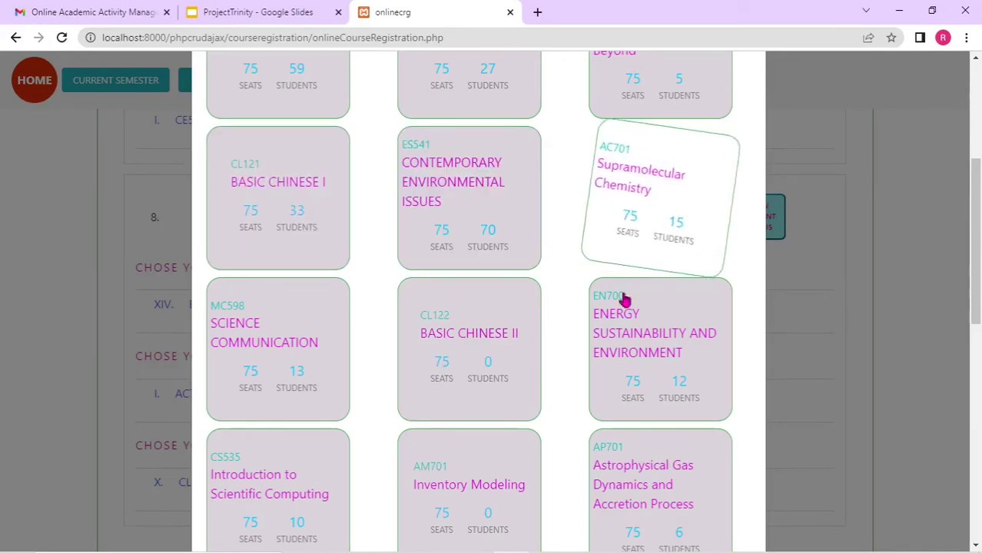
{"action": "scroll", "coordinate": [656, 525], "scroll_direction": "down", "scroll_amount": 3}
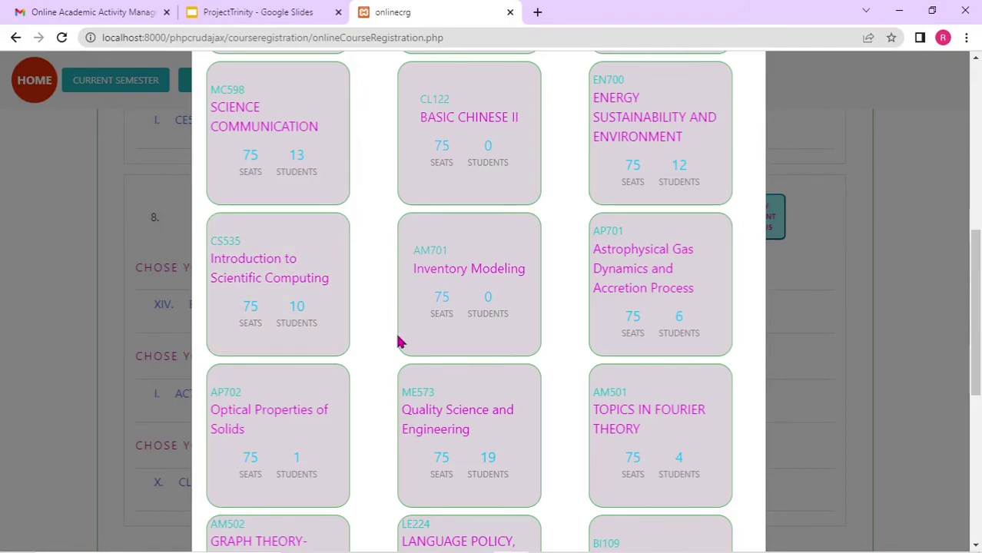
{"action": "scroll", "coordinate": [468, 247], "scroll_direction": "up", "scroll_amount": 5}
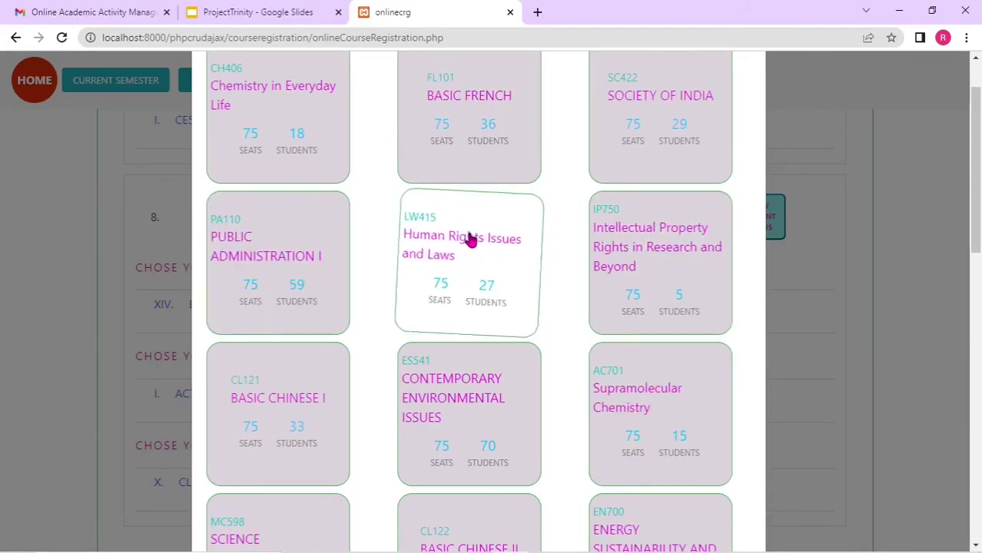
{"action": "left_click", "coordinate": [470, 240]}
Close the LW415 student list and allotment overview, and return to the home page.
{"action": "scroll", "coordinate": [470, 244], "scroll_direction": "down", "scroll_amount": 3}
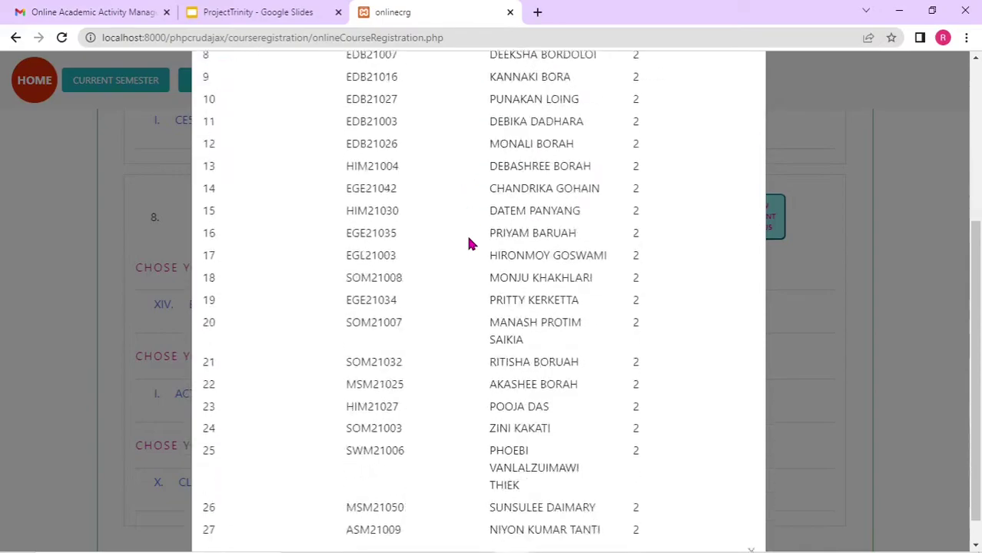
{"action": "scroll", "coordinate": [470, 244], "scroll_direction": "down", "scroll_amount": 1}
{"action": "scroll", "coordinate": [471, 245], "scroll_direction": "up", "scroll_amount": 5}
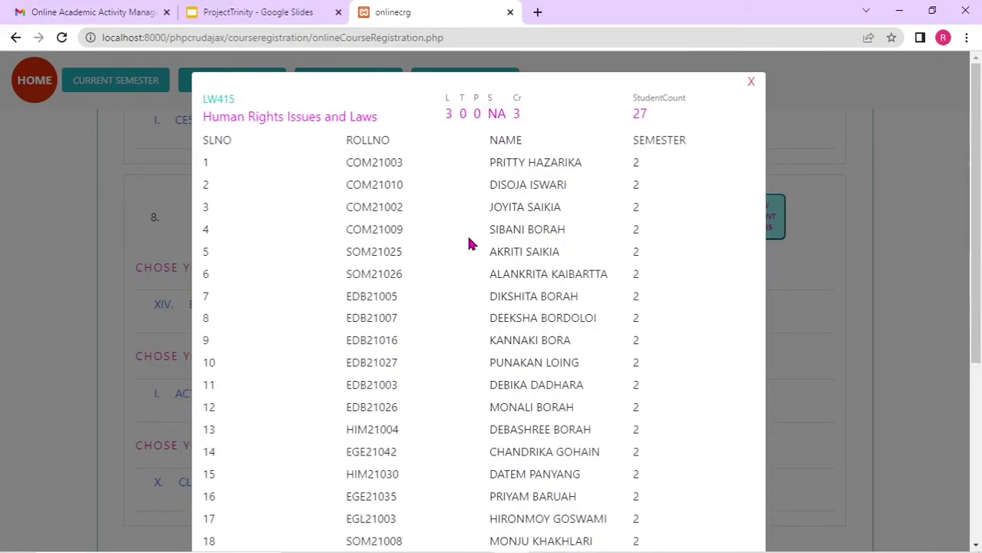
{"action": "scroll", "coordinate": [467, 243], "scroll_direction": "down", "scroll_amount": 5}
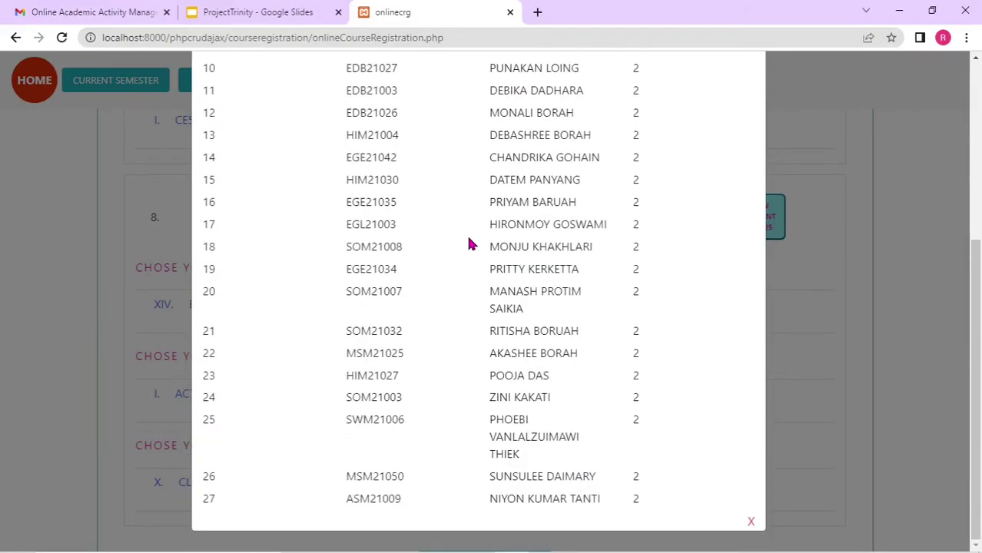
{"action": "scroll", "coordinate": [467, 243], "scroll_direction": "up", "scroll_amount": 5}
{"action": "left_click", "coordinate": [751, 82]}
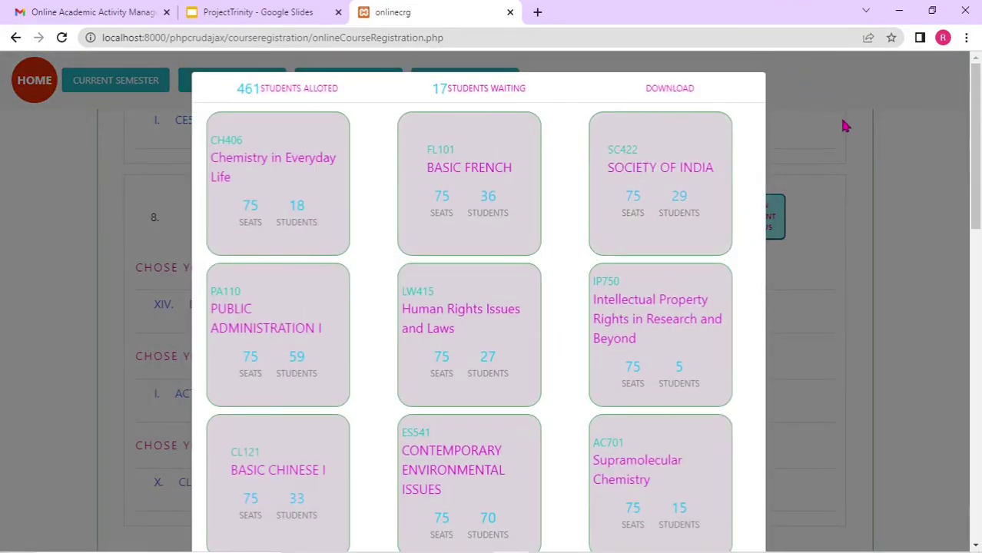
{"action": "left_click", "coordinate": [842, 143]}
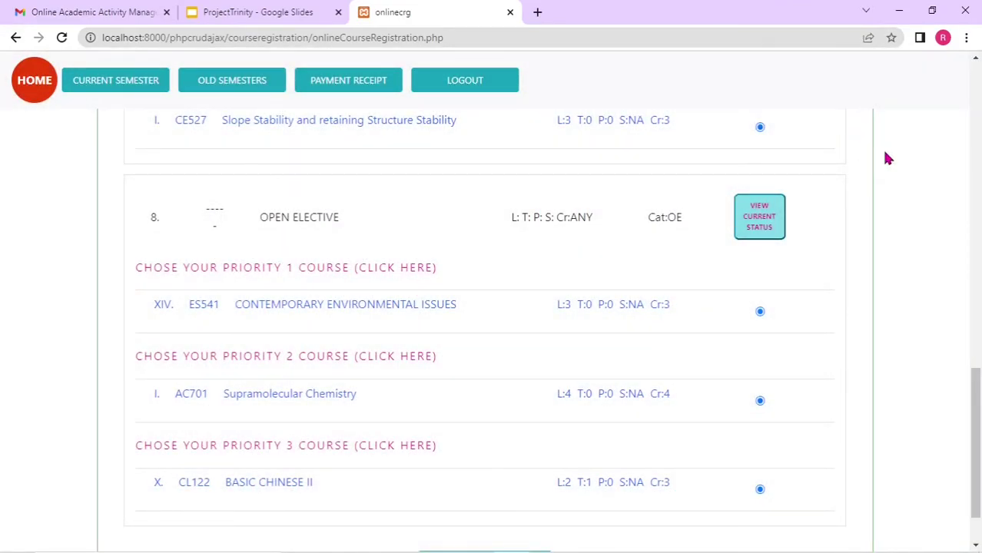
{"action": "scroll", "coordinate": [436, 255], "scroll_direction": "up", "scroll_amount": 15}
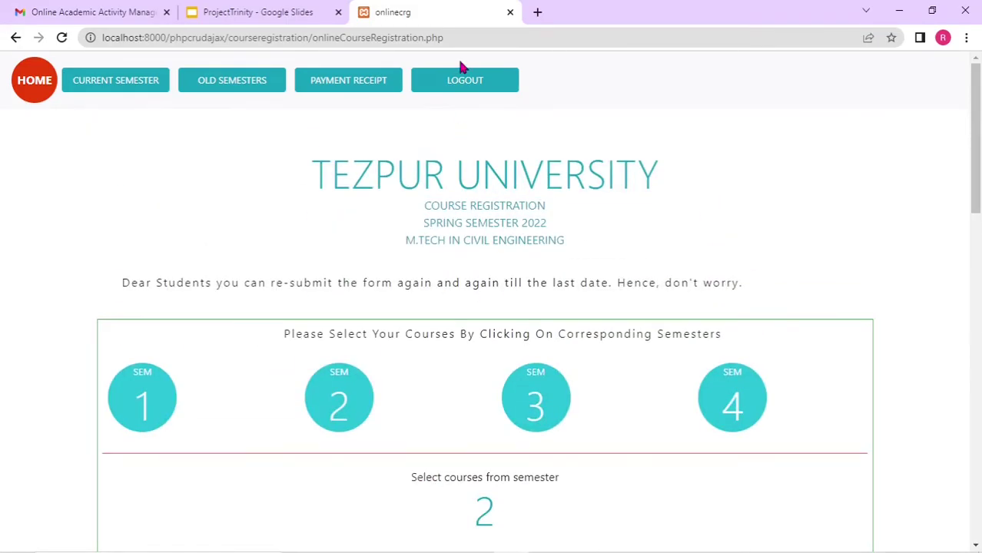
{"action": "left_click", "coordinate": [34, 80]}
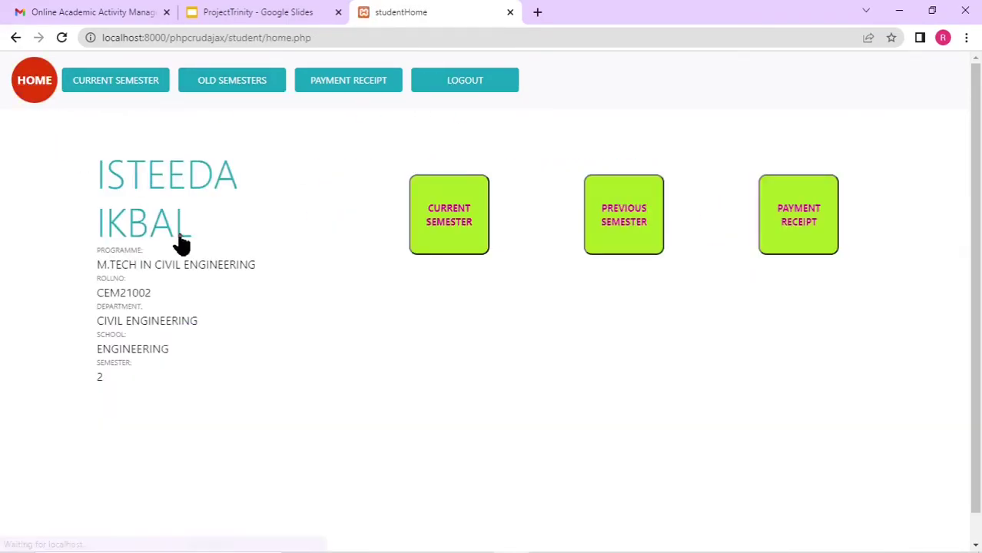
Review the previous semester grade cards, with Autumn 2021 grades, then log out.
{"action": "left_click", "coordinate": [624, 219]}
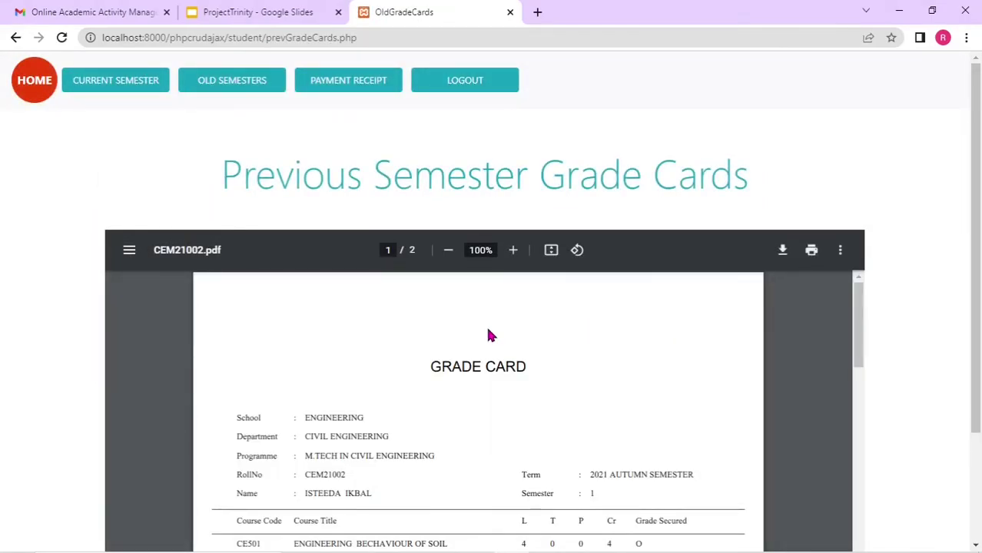
{"action": "scroll", "coordinate": [489, 331], "scroll_direction": "down", "scroll_amount": 10}
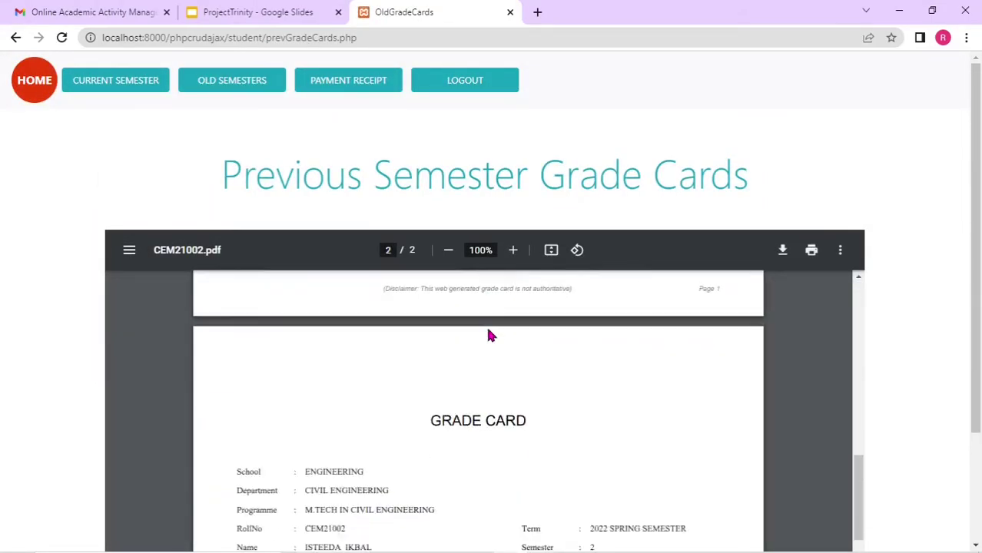
{"action": "scroll", "coordinate": [490, 336], "scroll_direction": "down", "scroll_amount": 3}
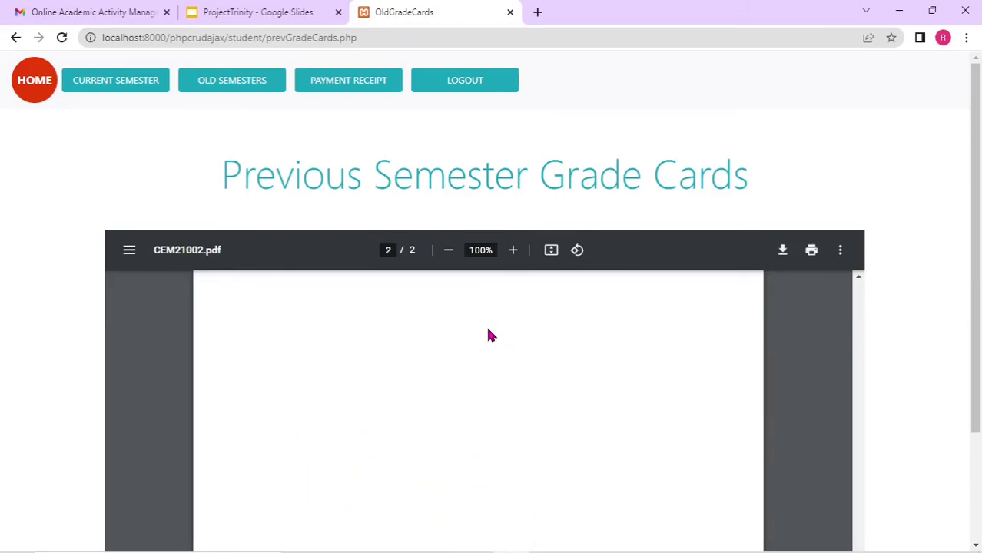
{"action": "scroll", "coordinate": [897, 351], "scroll_direction": "down", "scroll_amount": 1}
{"action": "scroll", "coordinate": [897, 351], "scroll_direction": "down", "scroll_amount": 2}
{"action": "scroll", "coordinate": [519, 272], "scroll_direction": "down", "scroll_amount": 3}
{"action": "scroll", "coordinate": [519, 272], "scroll_direction": "up", "scroll_amount": 5}
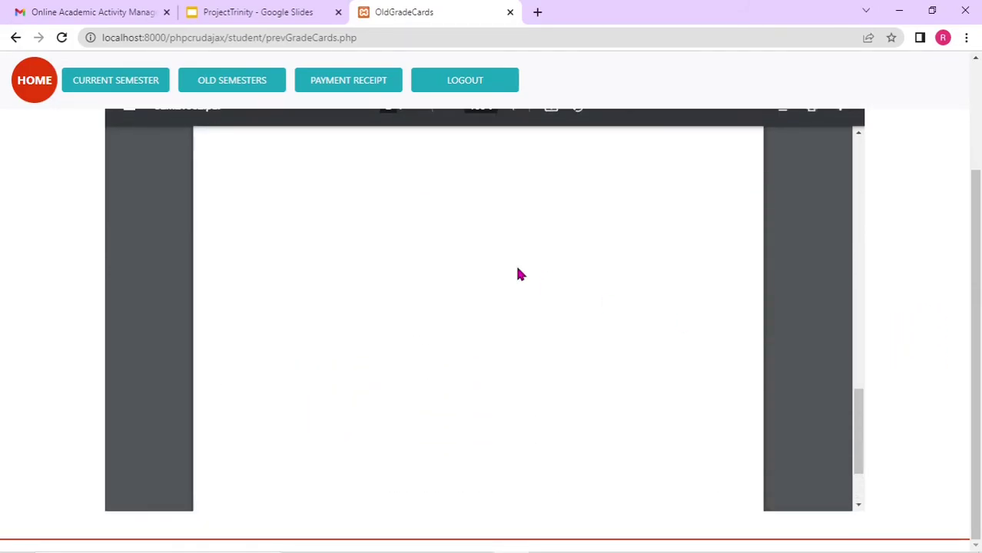
{"action": "scroll", "coordinate": [519, 274], "scroll_direction": "down", "scroll_amount": 3}
{"action": "scroll", "coordinate": [519, 272], "scroll_direction": "up", "scroll_amount": 3}
{"action": "scroll", "coordinate": [519, 272], "scroll_direction": "down", "scroll_amount": 3}
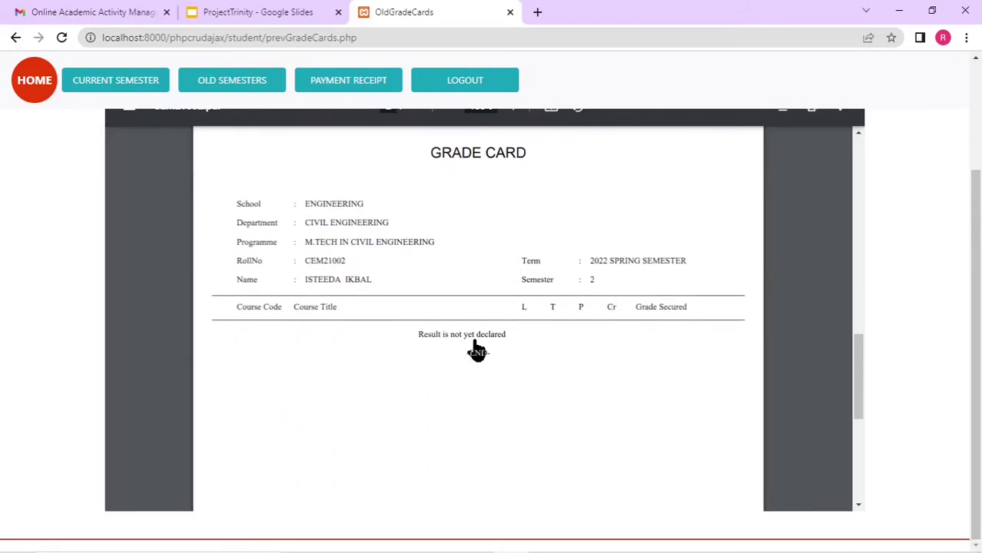
{"action": "scroll", "coordinate": [515, 350], "scroll_direction": "up", "scroll_amount": 5}
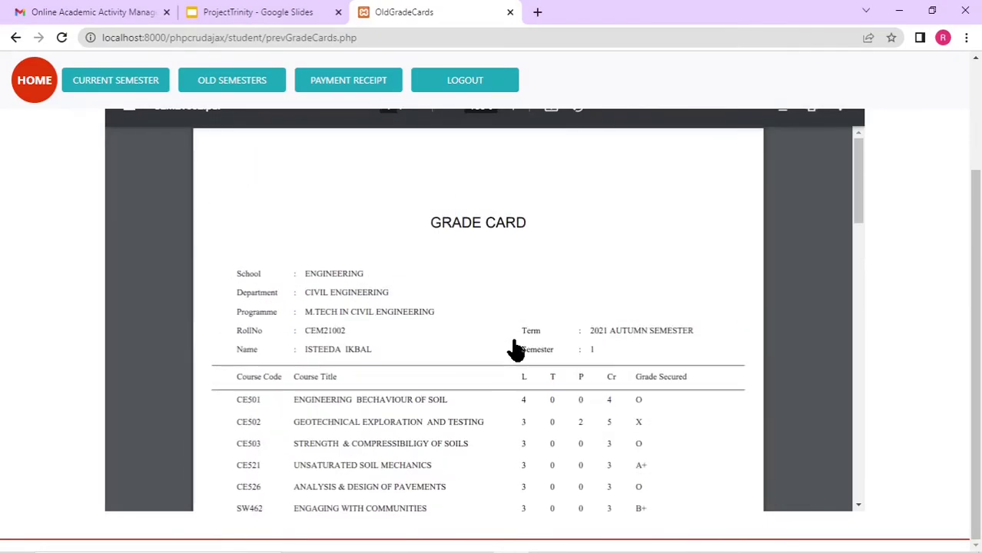
{"action": "scroll", "coordinate": [891, 297], "scroll_direction": "up", "scroll_amount": 2}
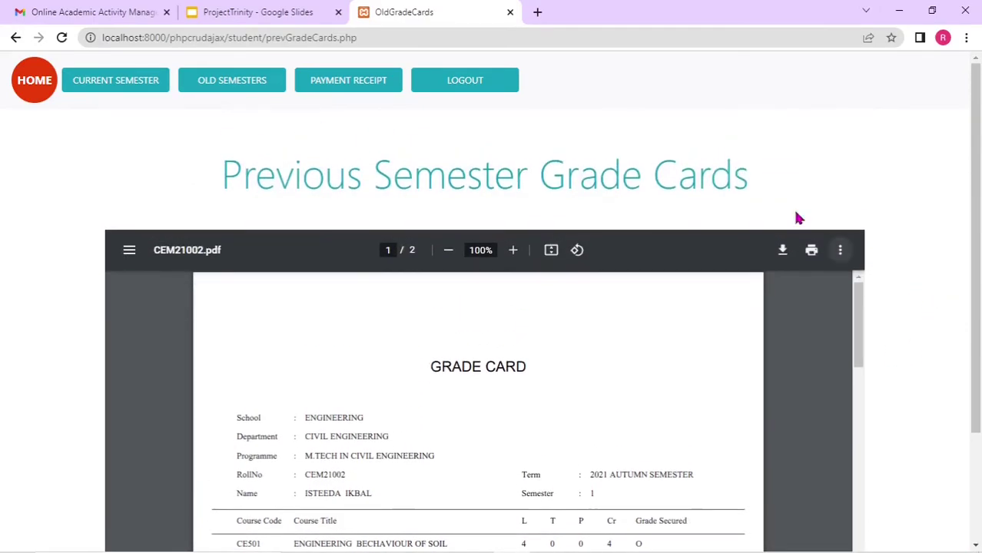
{"action": "left_click", "coordinate": [496, 85]}
Sign in as a different student with their roll number and password.
{"action": "left_click", "coordinate": [290, 223]}
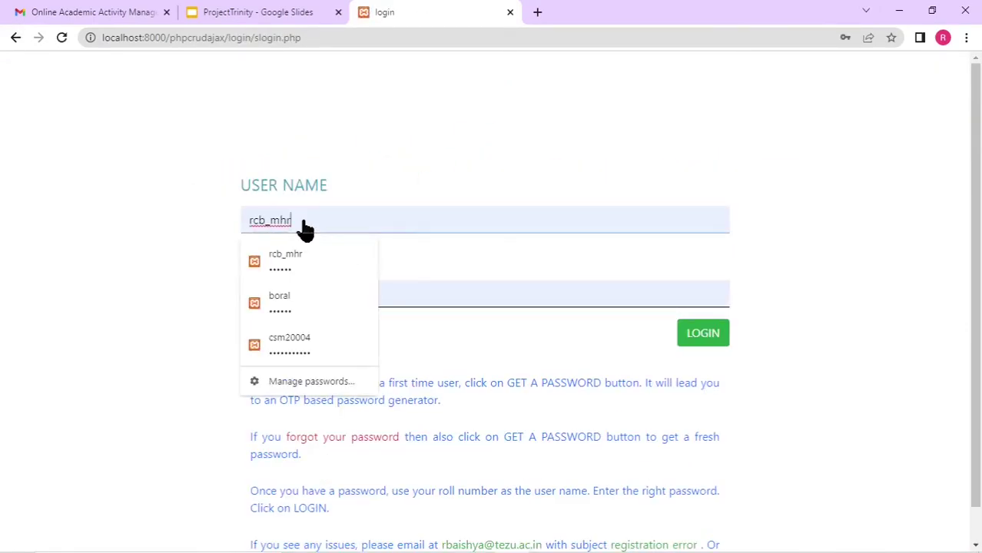
{"action": "left_click_drag", "start_coordinate": [316, 226], "coordinate": [112, 239]}
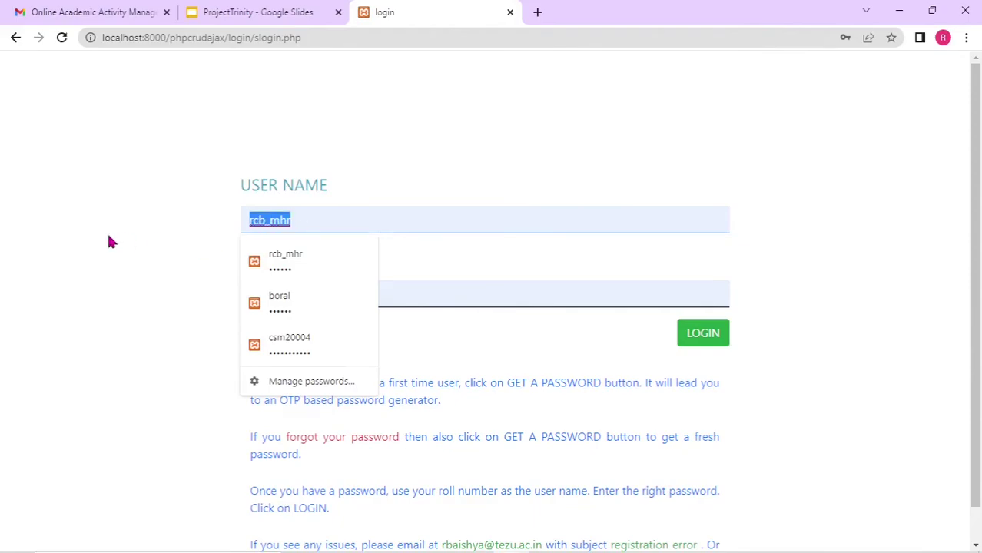
{"action": "type", "text": "CS"}
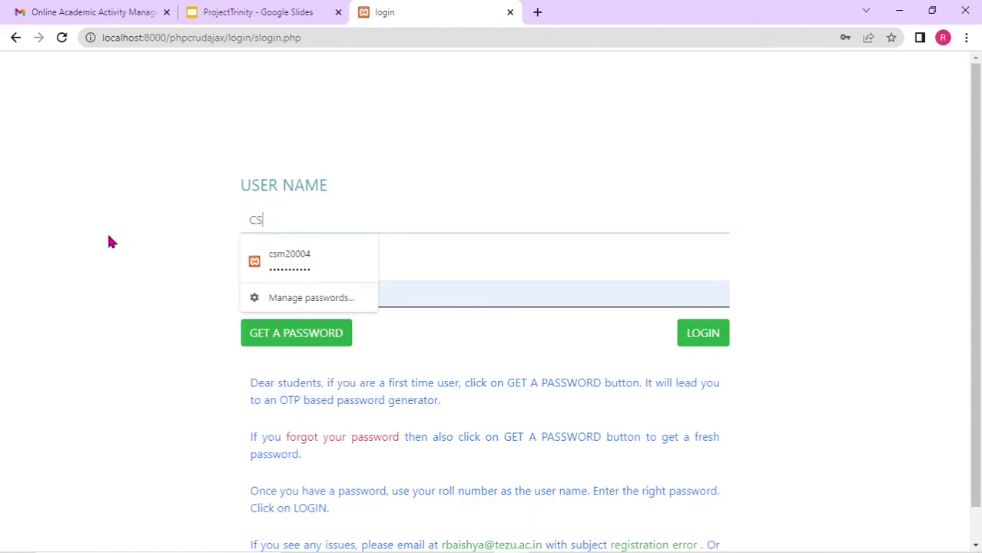
{"action": "type", "text": "M20001"}
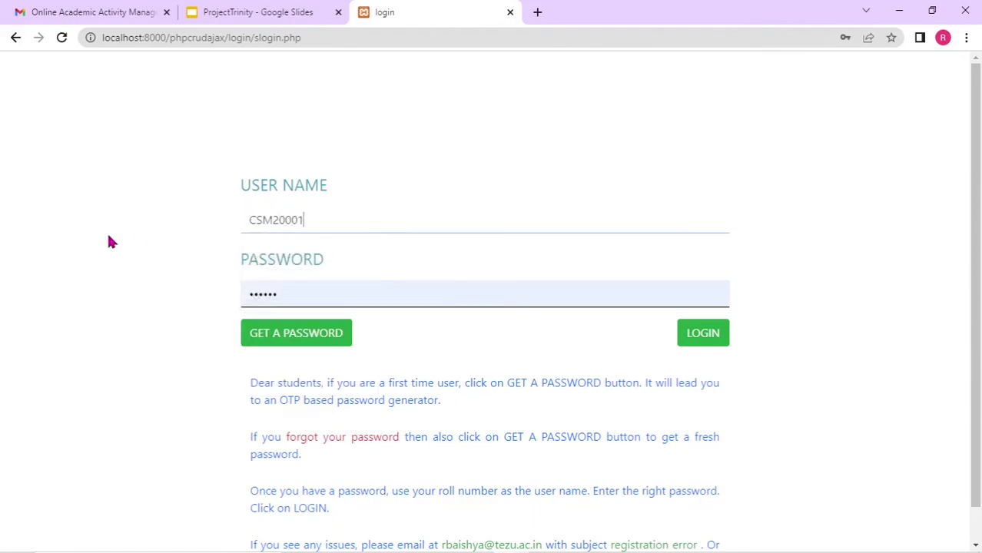
{"action": "key", "text": "Tab"}
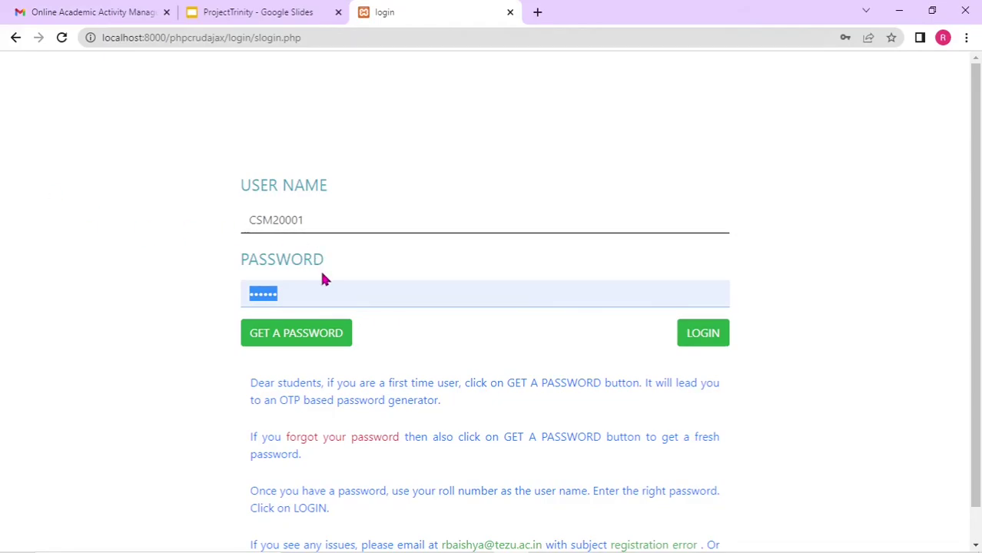
{"action": "type", "text": "••••••••••••"}
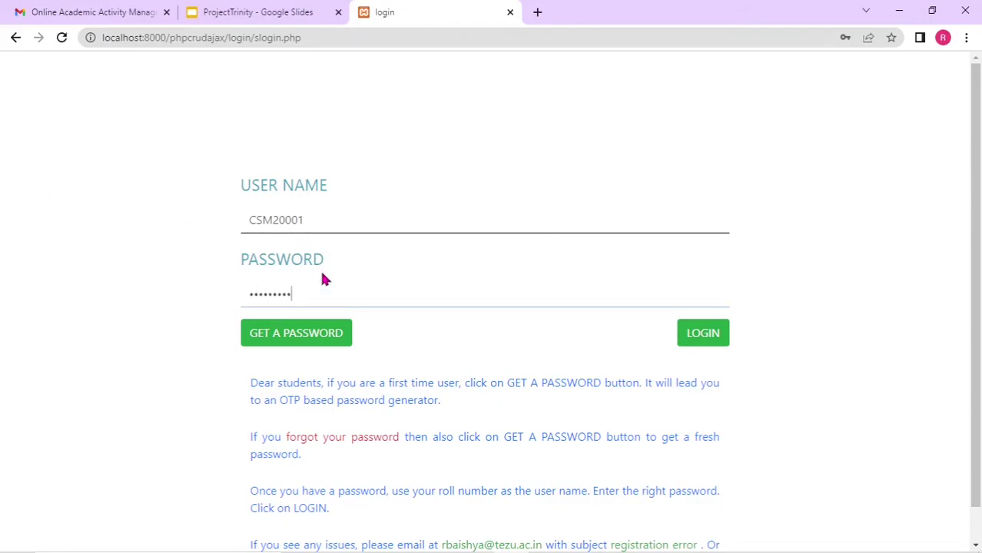
{"action": "left_click", "coordinate": [702, 333]}
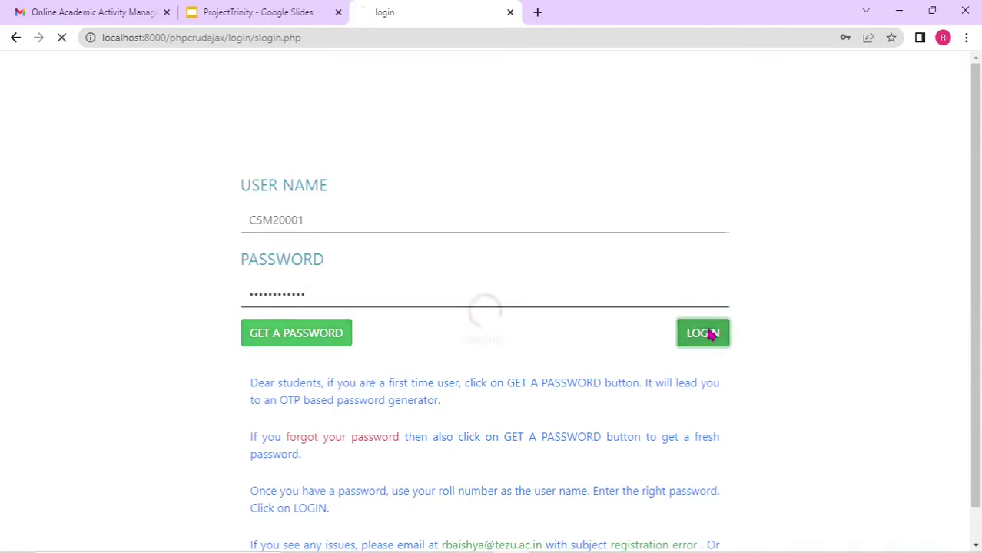
Dismiss the save-password prompt and open the previous-semester grade card PDF.
{"action": "left_click", "coordinate": [816, 242]}
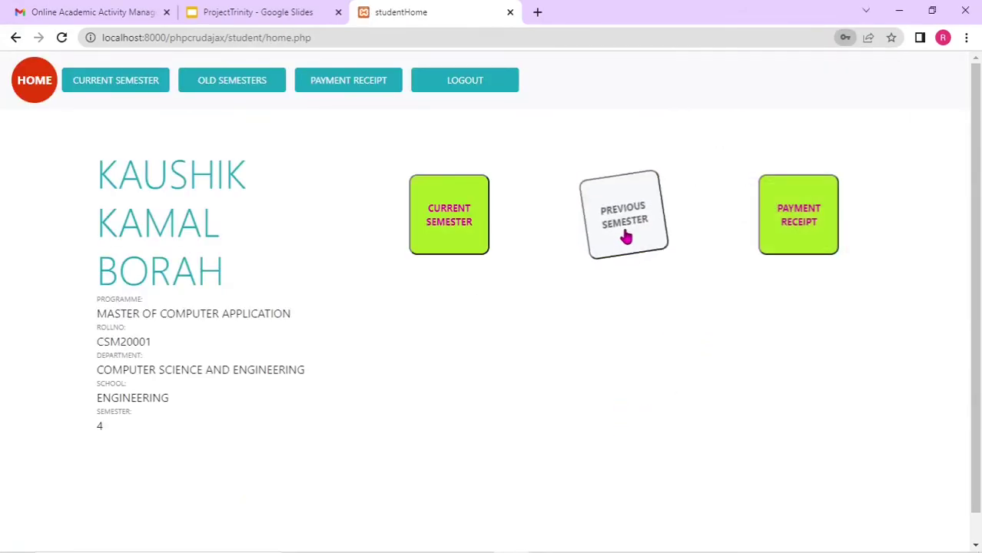
{"action": "left_click", "coordinate": [625, 229]}
{"action": "scroll", "coordinate": [649, 344], "scroll_direction": "down", "scroll_amount": 3}
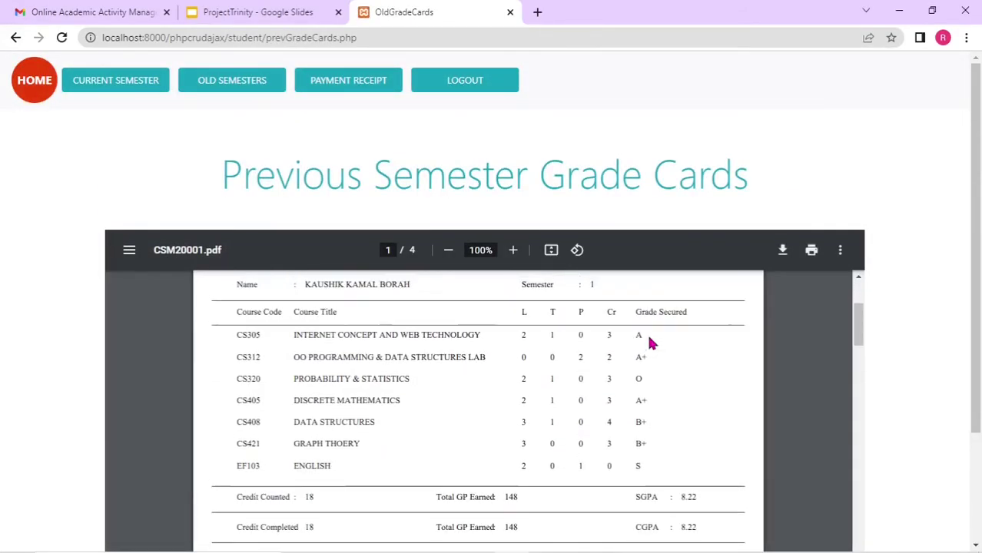
{"action": "scroll", "coordinate": [649, 344], "scroll_direction": "up", "scroll_amount": 3}
{"action": "scroll", "coordinate": [974, 322], "scroll_direction": "down", "scroll_amount": 2}
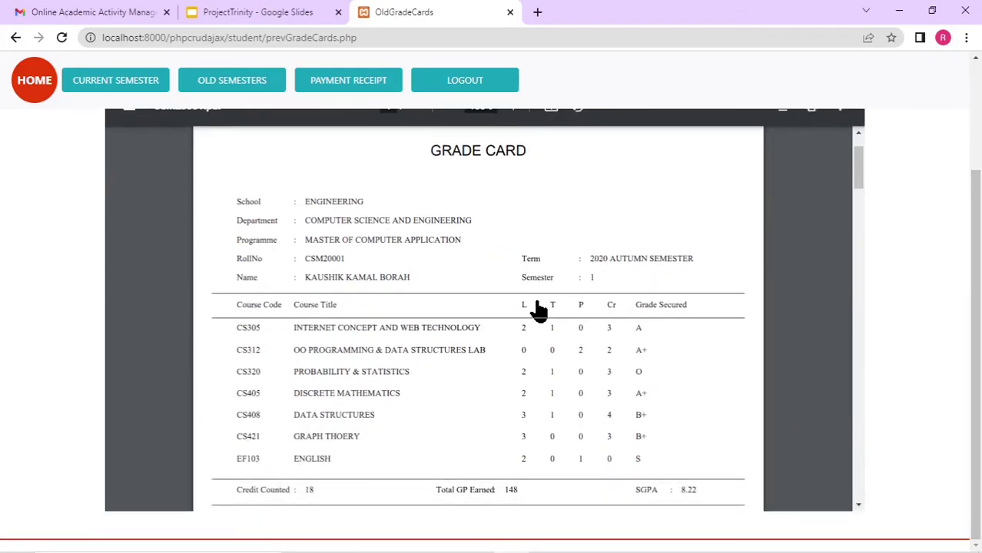
{"action": "scroll", "coordinate": [537, 307], "scroll_direction": "down", "scroll_amount": 10}
{"action": "scroll", "coordinate": [603, 267], "scroll_direction": "down", "scroll_amount": 2}
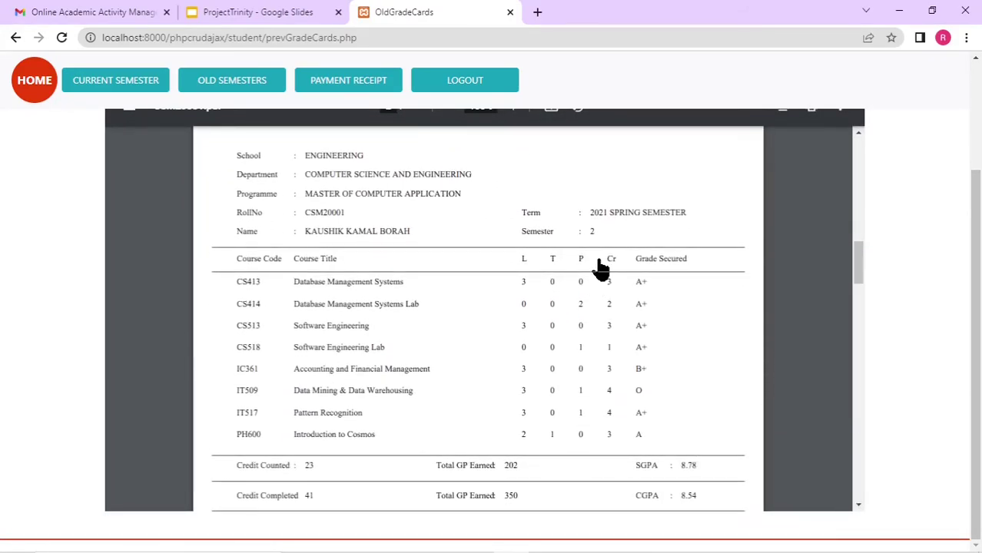
Review all four grade card pages, then go to the Payment Receipt page.
{"action": "scroll", "coordinate": [627, 264], "scroll_direction": "down", "scroll_amount": 8}
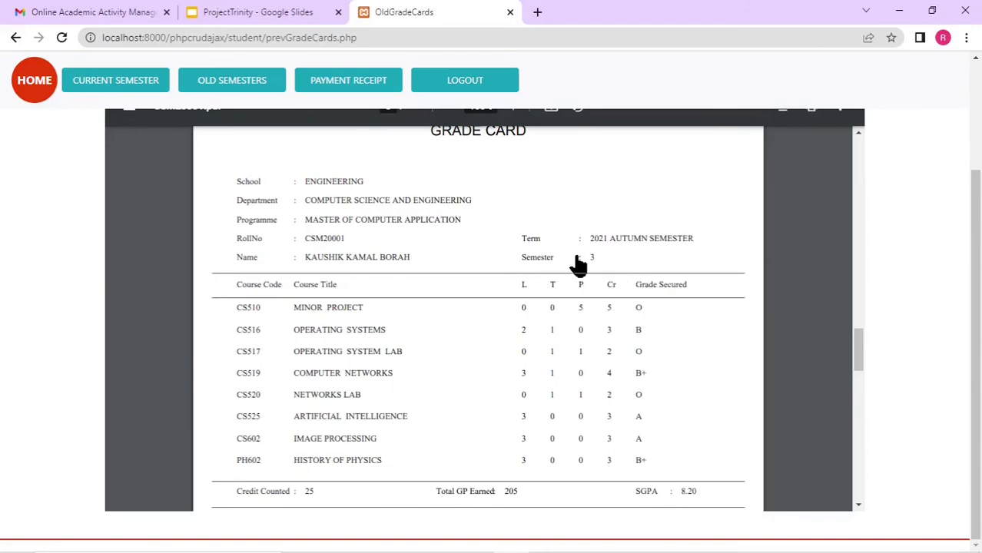
{"action": "scroll", "coordinate": [647, 328], "scroll_direction": "down", "scroll_amount": 6}
{"action": "scroll", "coordinate": [647, 332], "scroll_direction": "down", "scroll_amount": 5}
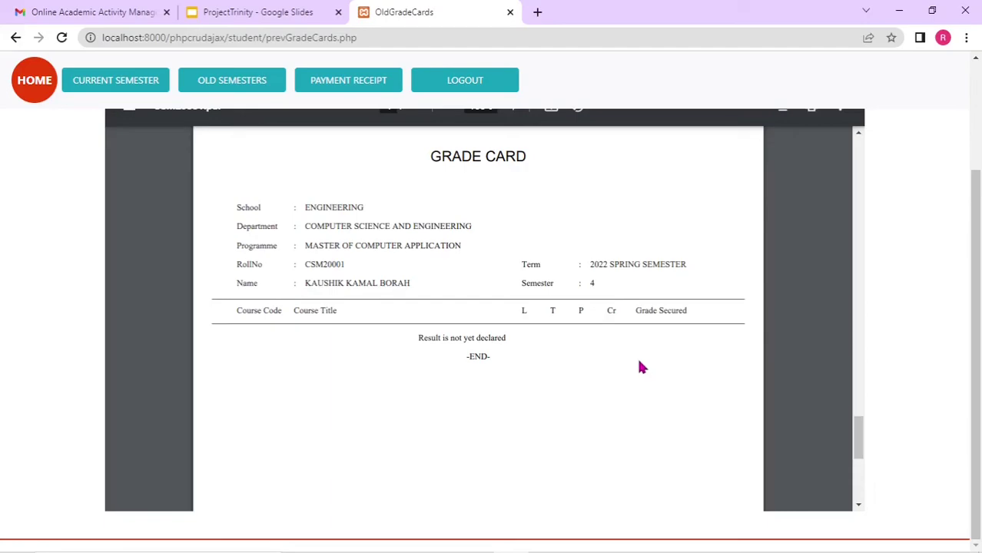
{"action": "scroll", "coordinate": [638, 364], "scroll_direction": "down", "scroll_amount": 5}
{"action": "scroll", "coordinate": [638, 365], "scroll_direction": "up", "scroll_amount": 5}
{"action": "scroll", "coordinate": [638, 364], "scroll_direction": "up", "scroll_amount": 8}
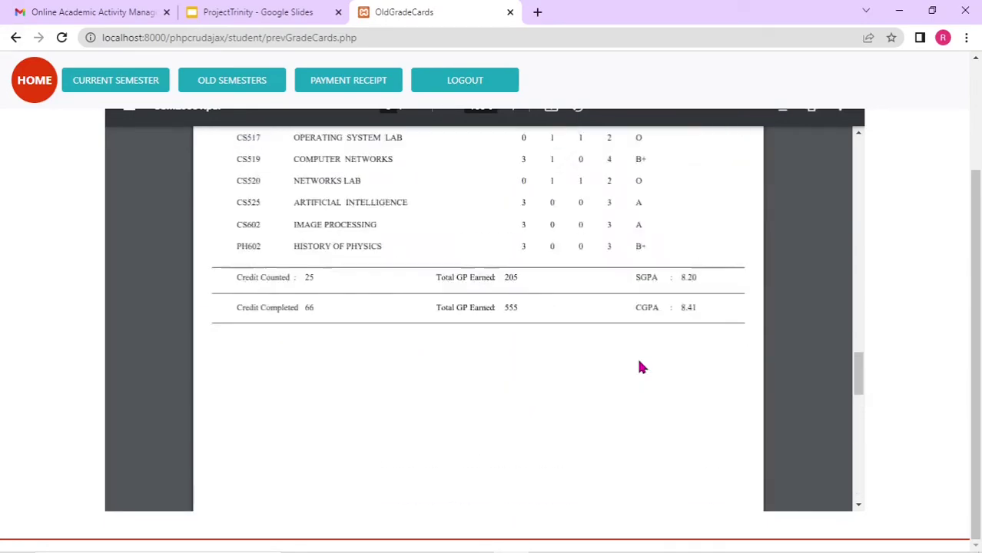
{"action": "scroll", "coordinate": [642, 368], "scroll_direction": "up", "scroll_amount": 5}
{"action": "scroll", "coordinate": [875, 325], "scroll_direction": "up", "scroll_amount": 2}
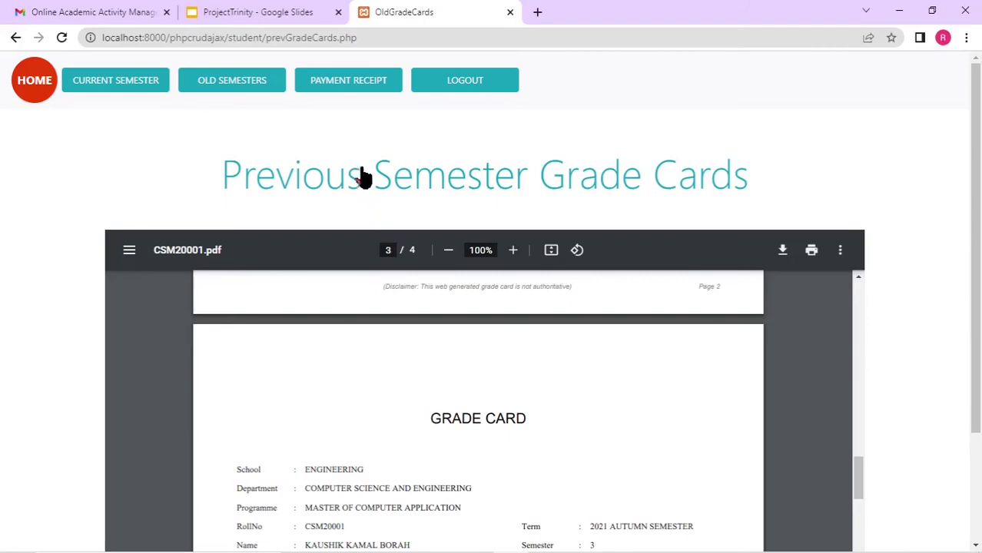
{"action": "left_click", "coordinate": [323, 87]}
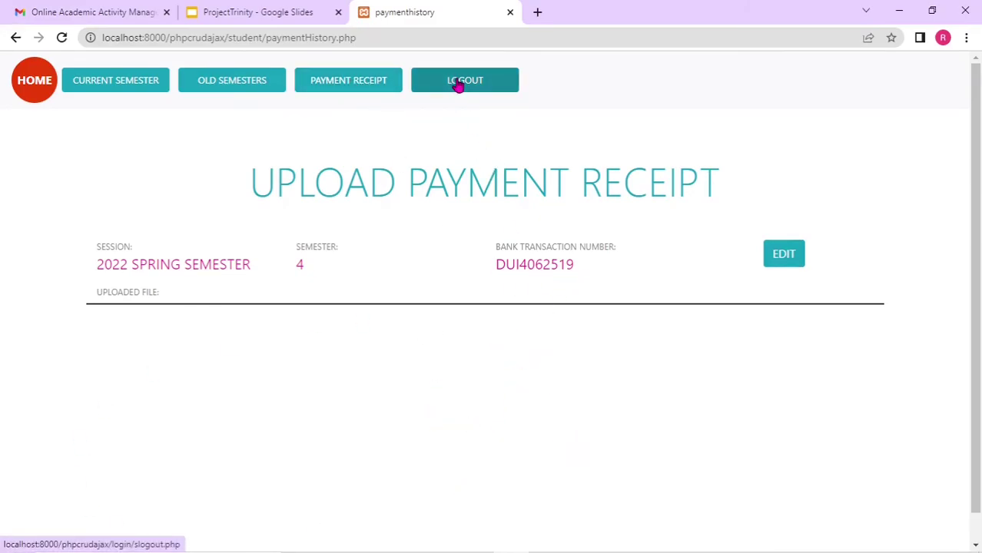
Log out of the student portal using LOGOUT in the top navigation bar.
{"action": "left_click", "coordinate": [501, 92]}
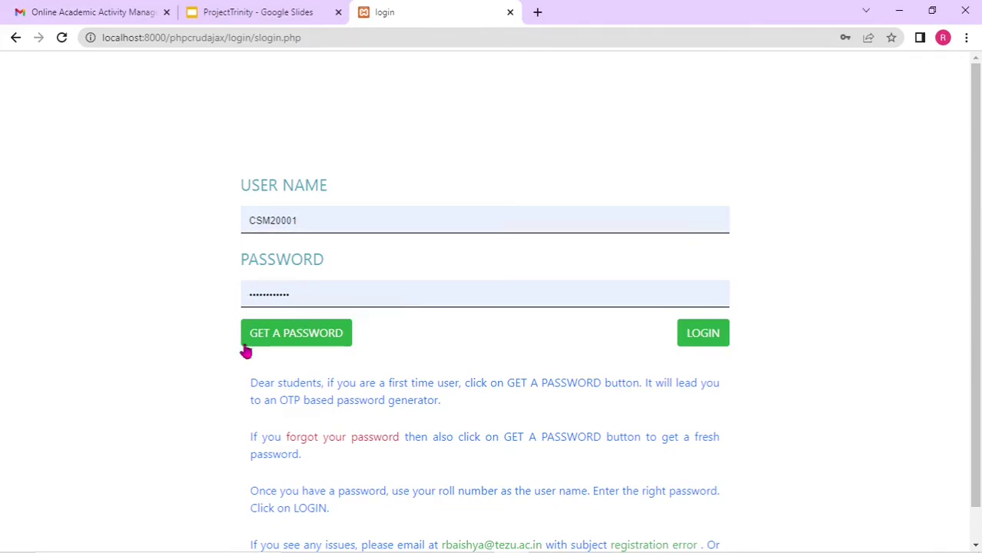
{"action": "left_click", "coordinate": [295, 341]}
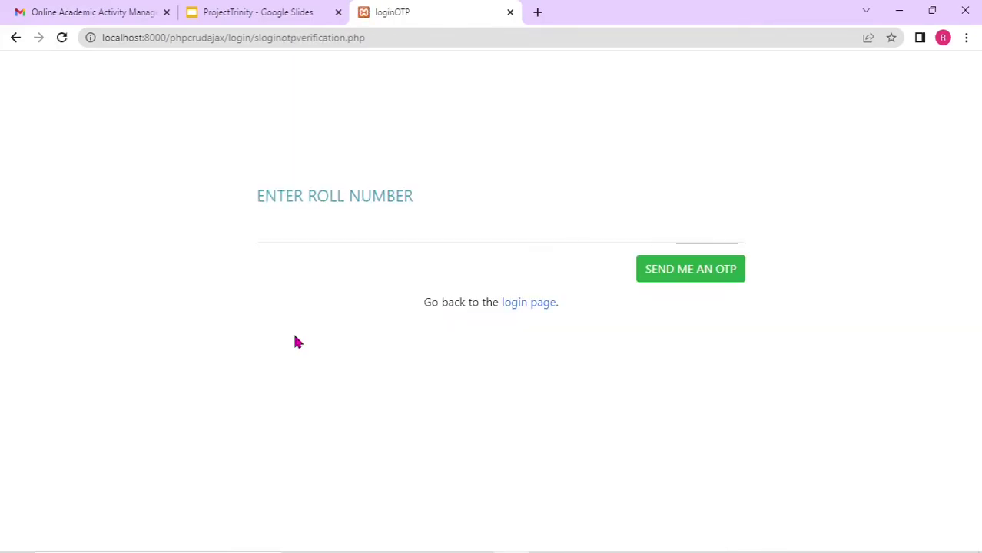
{"action": "left_click", "coordinate": [317, 243]}
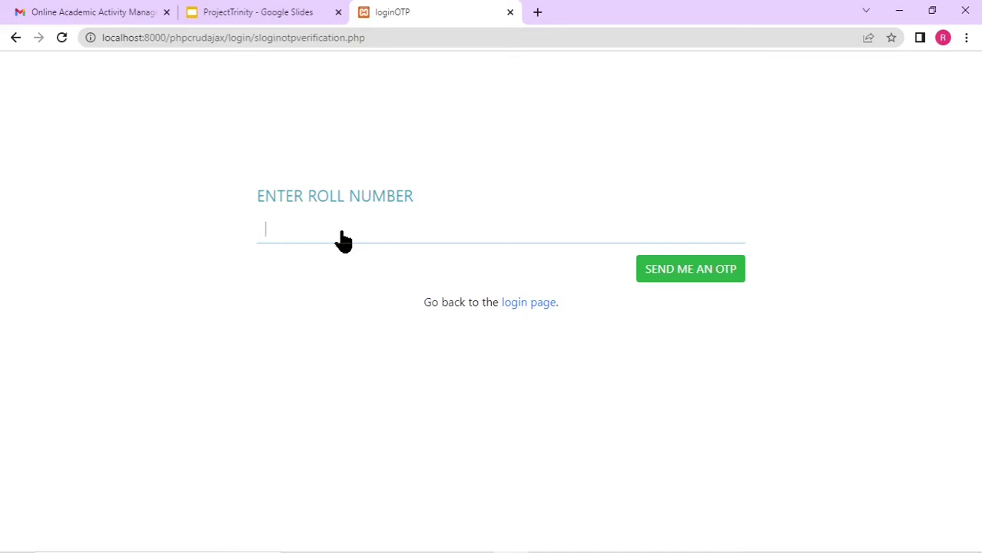
{"action": "left_click", "coordinate": [529, 304]}
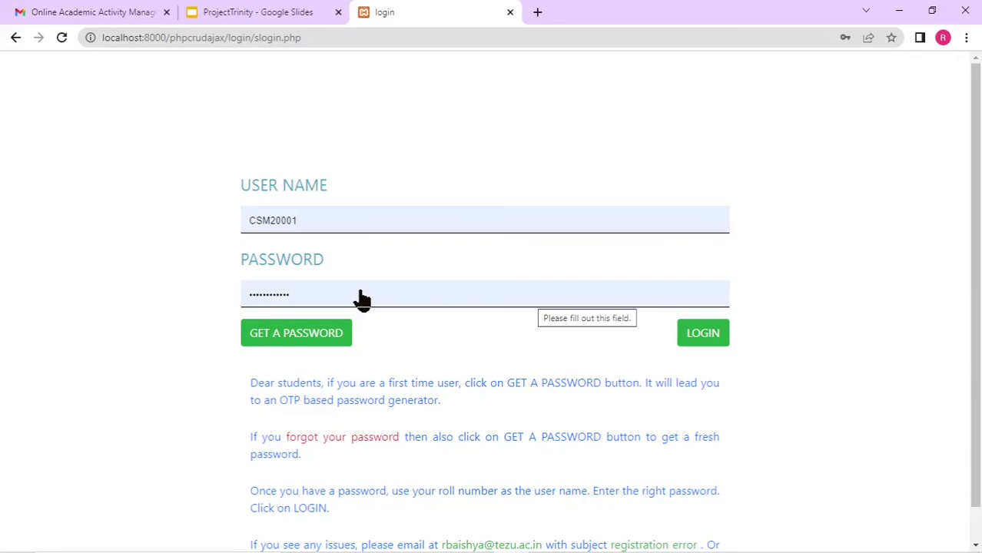
{"action": "scroll", "coordinate": [363, 300], "scroll_direction": "down", "scroll_amount": 1}
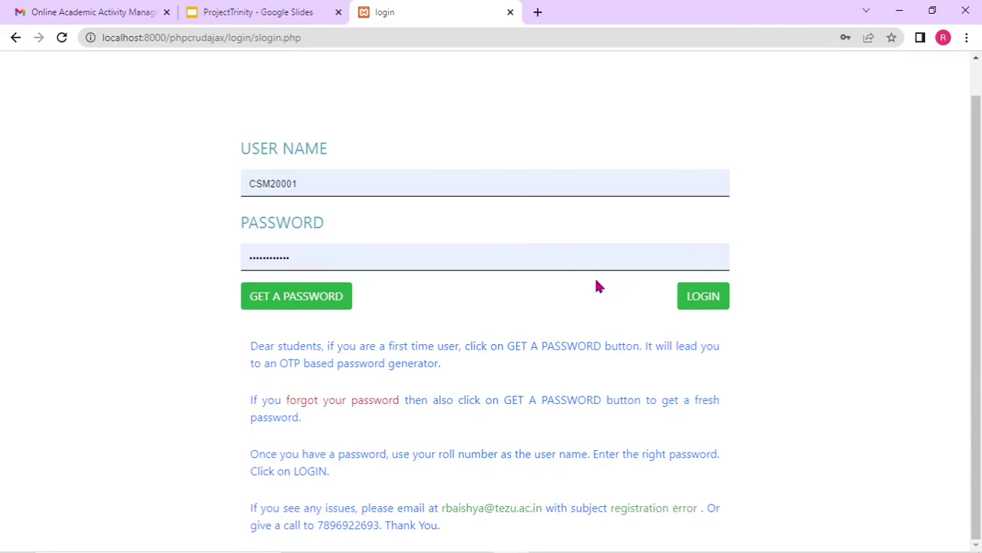
{"action": "scroll", "coordinate": [269, 290], "scroll_direction": "up", "scroll_amount": 1}
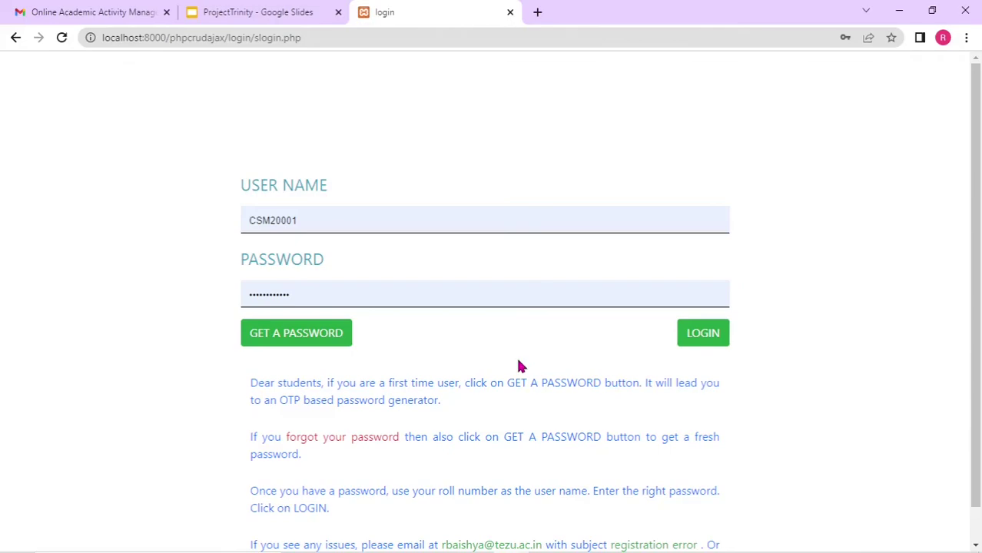